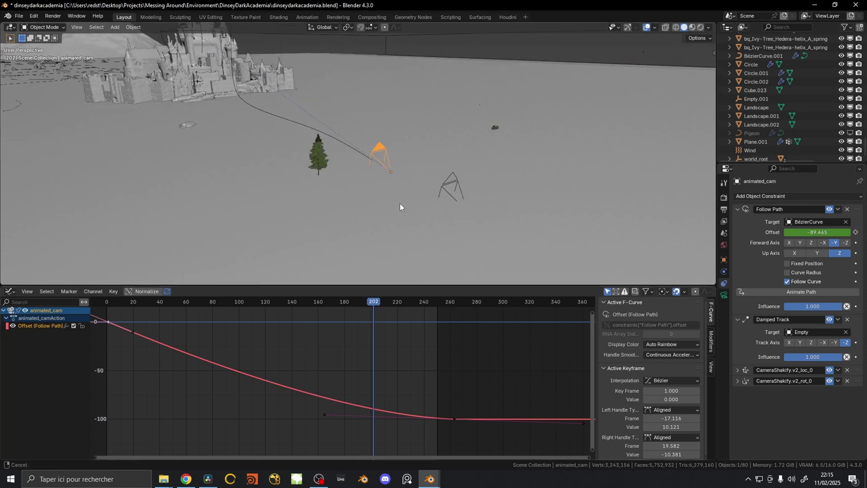
Step: Move the final Offset keyframe of animated_cam's Follow Path curve along the time axis to frame 250
{"action": "middle_click_drag", "start_coordinate": [400, 203], "coordinate": [393, 201]}
{"action": "scroll", "coordinate": [477, 407], "scroll_direction": "up", "scroll_amount": 6}
{"action": "middle_click_drag", "start_coordinate": [513, 435], "coordinate": [399, 393]}
{"action": "left_click", "coordinate": [408, 398]}
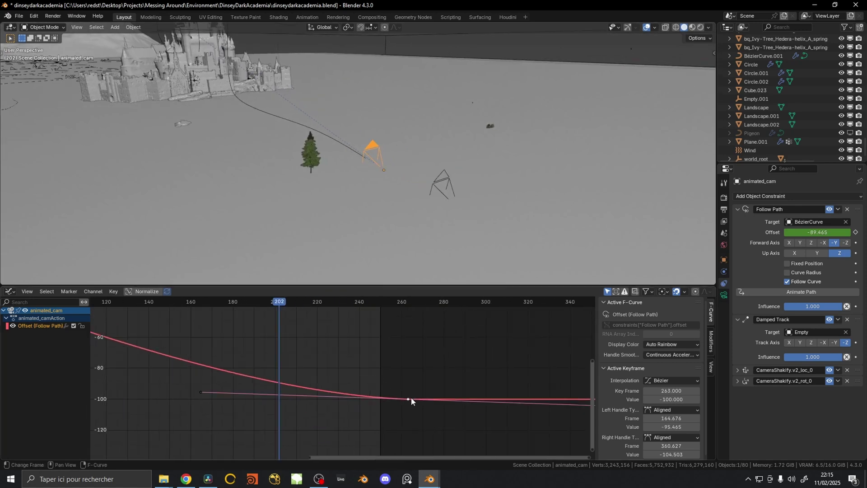
{"action": "key", "text": "g"}
{"action": "key", "text": "x"}
{"action": "left_click", "coordinate": [383, 409]}
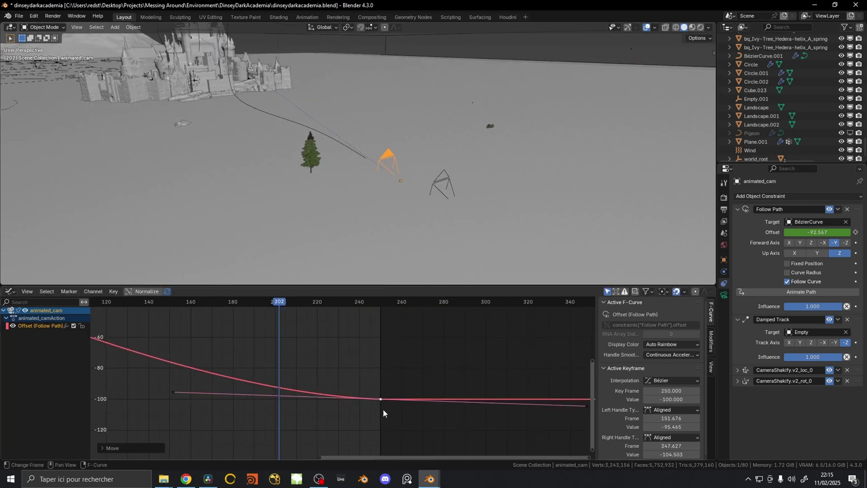
Step: Cancel the further rotate and move attempts on the final keyframe and undo its last time shift
{"action": "key", "text": "r"}
{"action": "right_click", "coordinate": [464, 359]}
{"action": "key", "text": "g"}
{"action": "key", "text": "x"}
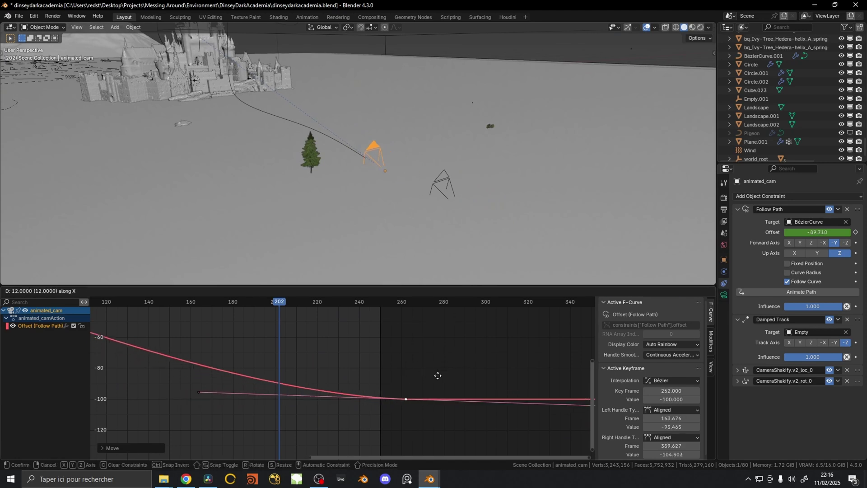
{"action": "right_click", "coordinate": [505, 378]}
{"action": "key", "text": "ctrl+z"}
{"action": "key", "text": "ctrl+z"}
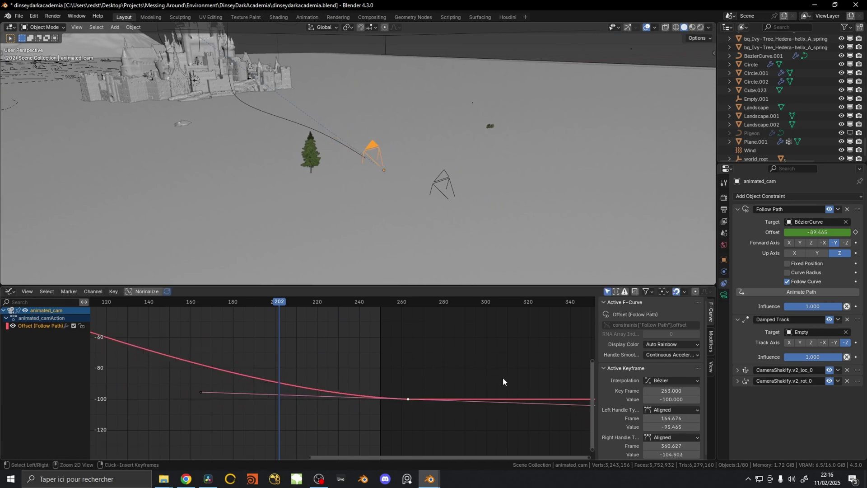
Step: Frame the selected camera in the viewport and play its animation along the path
{"action": "middle_click_drag", "start_coordinate": [501, 239], "coordinate": [419, 235]}
{"action": "key", "text": "KP_Decimal"}
{"action": "key", "text": "space"}
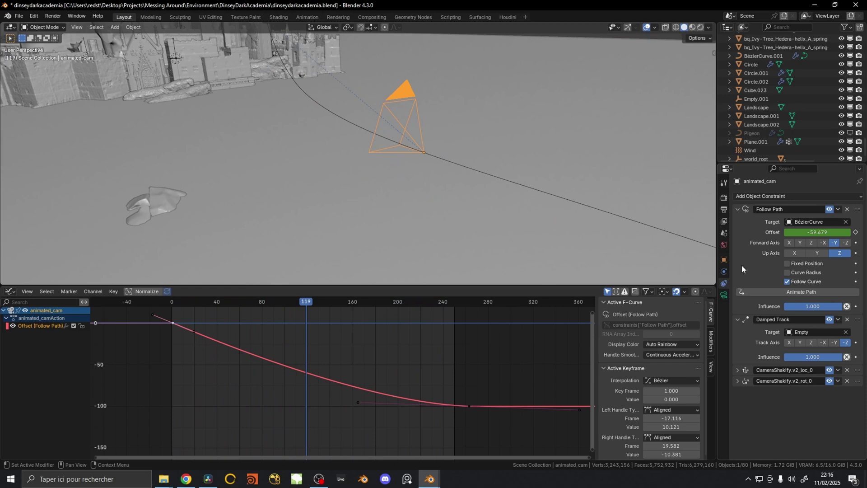
Step: Examine the Camera Shakify settings in the camera data of animated_cam
{"action": "left_click", "coordinate": [725, 295]}
{"action": "middle_click_drag", "start_coordinate": [588, 245], "coordinate": [595, 228], "text": "shift"}
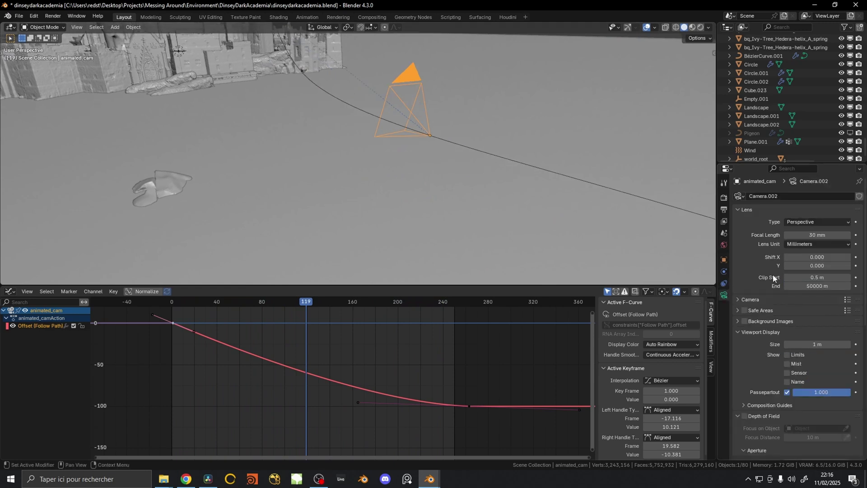
{"action": "scroll", "coordinate": [768, 280], "scroll_direction": "down", "scroll_amount": 12}
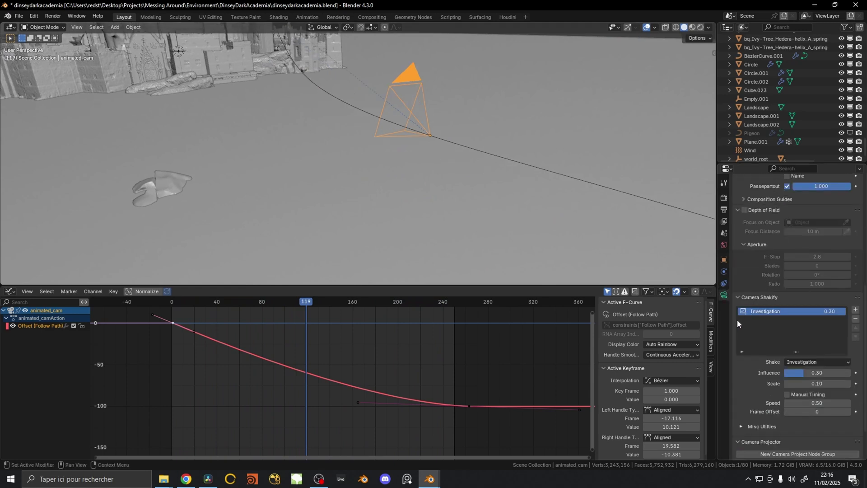
{"action": "scroll", "coordinate": [825, 315], "scroll_direction": "down", "scroll_amount": 3}
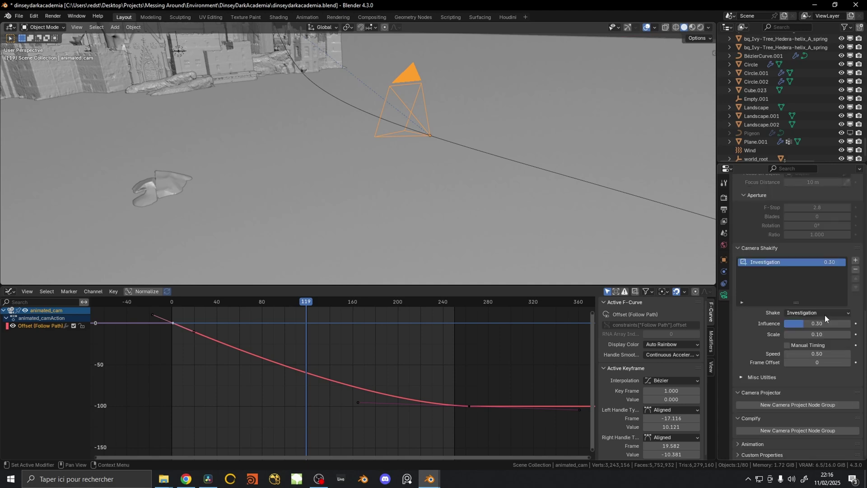
{"action": "middle_click_drag", "start_coordinate": [586, 257], "coordinate": [444, 208]}
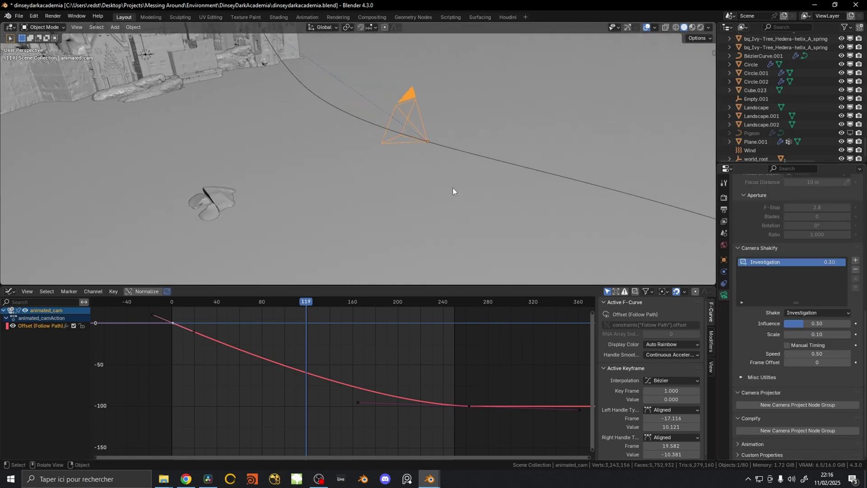
{"action": "middle_click_drag", "start_coordinate": [361, 145], "coordinate": [382, 156], "text": "shift"}
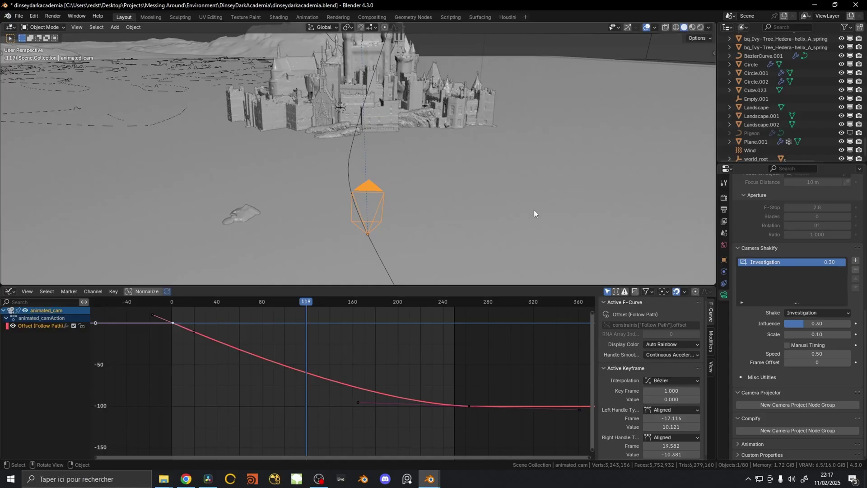
{"action": "middle_click_drag", "start_coordinate": [534, 210], "coordinate": [497, 207]}
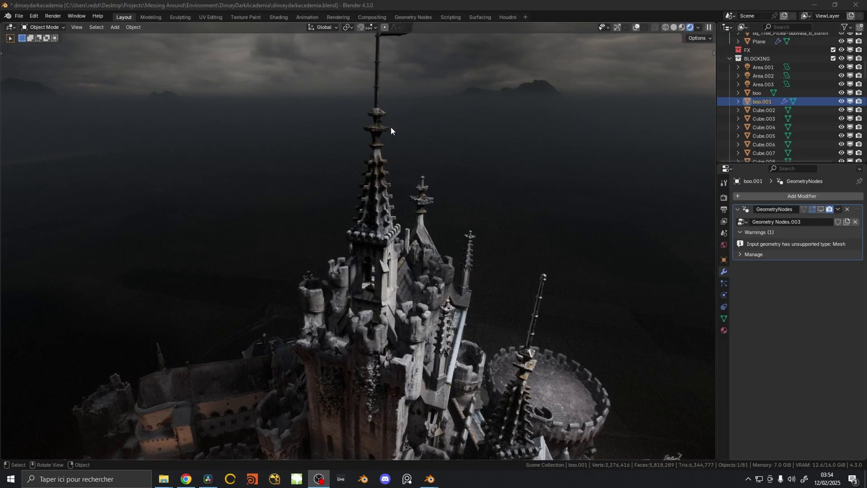
Step: Enable viewport display of the GeometryNodes modifier on boo.001 to show the moss on the castle tower
{"action": "scroll", "coordinate": [397, 137], "scroll_direction": "down", "scroll_amount": 2}
{"action": "scroll", "coordinate": [408, 198], "scroll_direction": "up", "scroll_amount": 2}
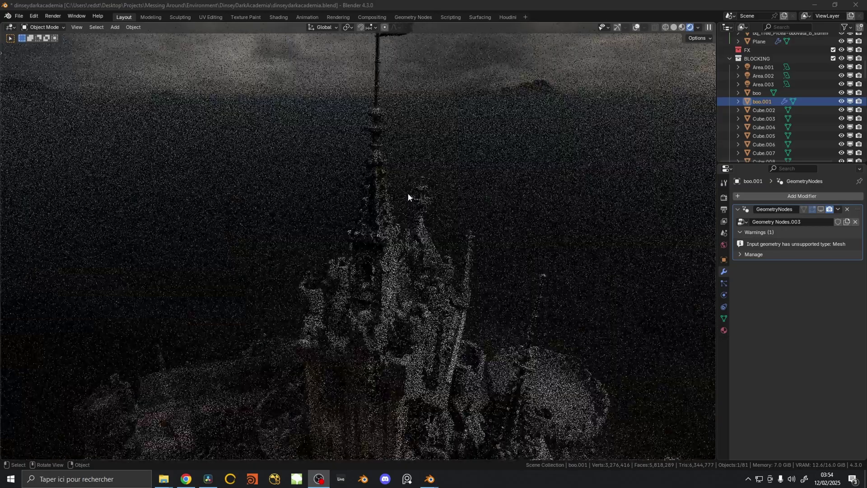
{"action": "middle_click_drag", "start_coordinate": [408, 198], "coordinate": [436, 244], "text": "shift"}
{"action": "scroll", "coordinate": [437, 244], "scroll_direction": "up", "scroll_amount": 5}
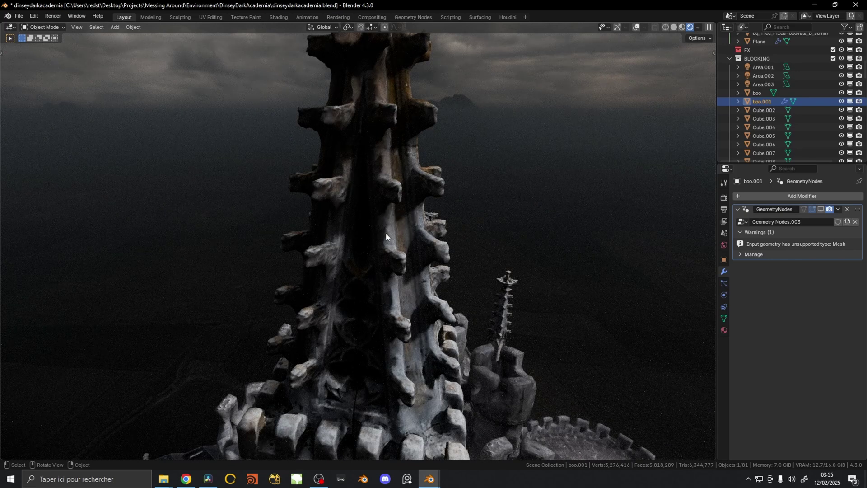
{"action": "scroll", "coordinate": [400, 254], "scroll_direction": "down", "scroll_amount": 5}
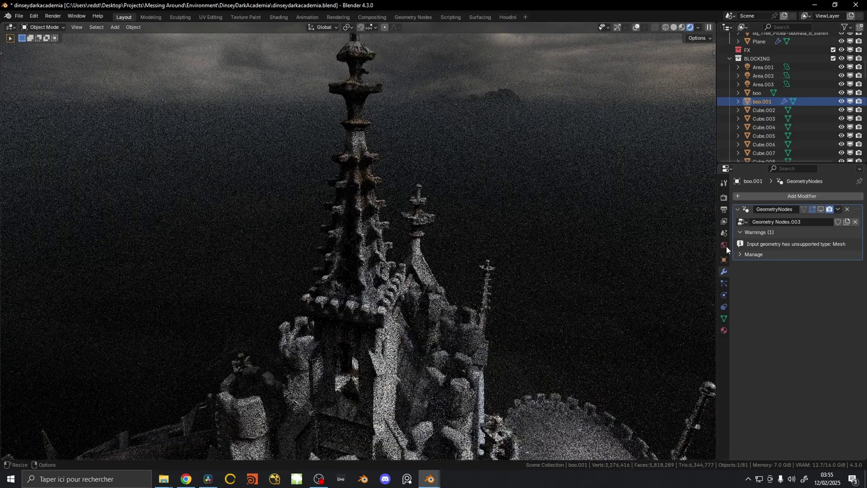
{"action": "left_click", "coordinate": [823, 208]}
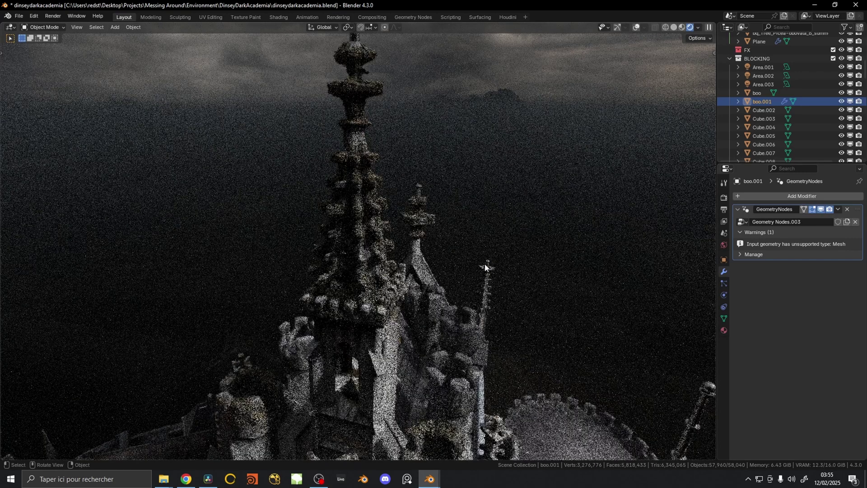
Step: Switch to Chrome, open the Graswald site from the search results and go to its Eilenriede Forest asset collection
{"action": "left_click", "coordinate": [167, 480]}
{"action": "left_click", "coordinate": [187, 480]}
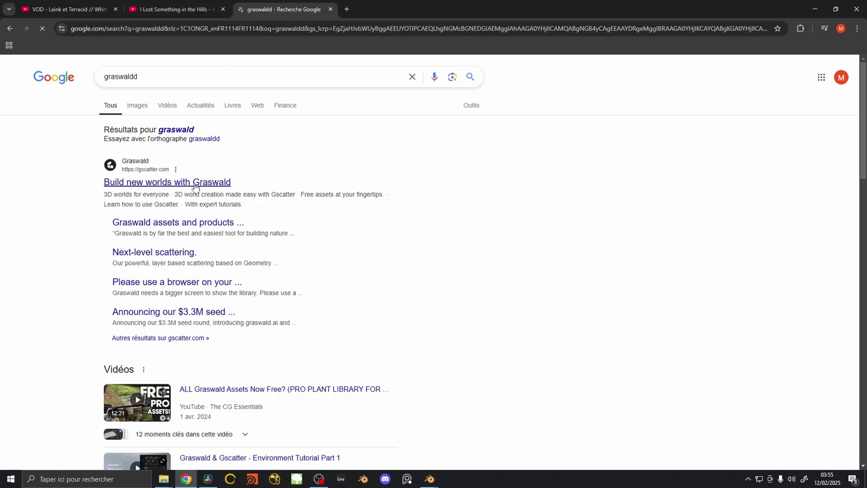
{"action": "left_click", "coordinate": [195, 185]}
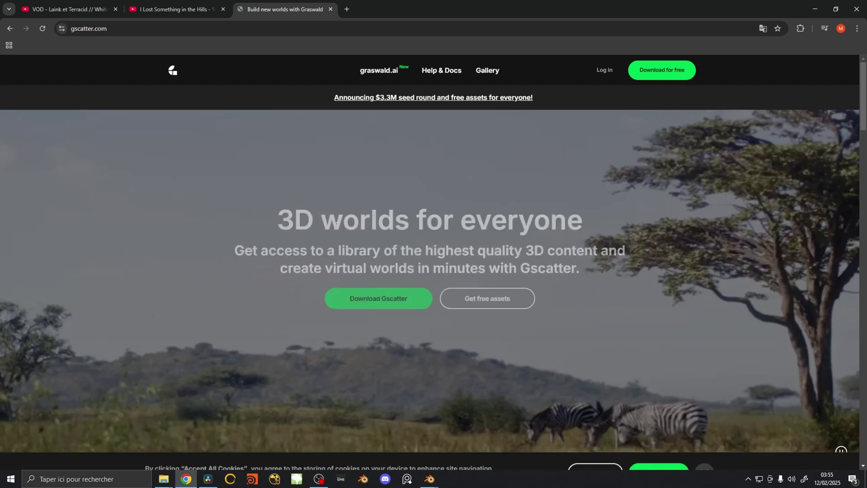
{"action": "scroll", "coordinate": [443, 278], "scroll_direction": "down", "scroll_amount": 3}
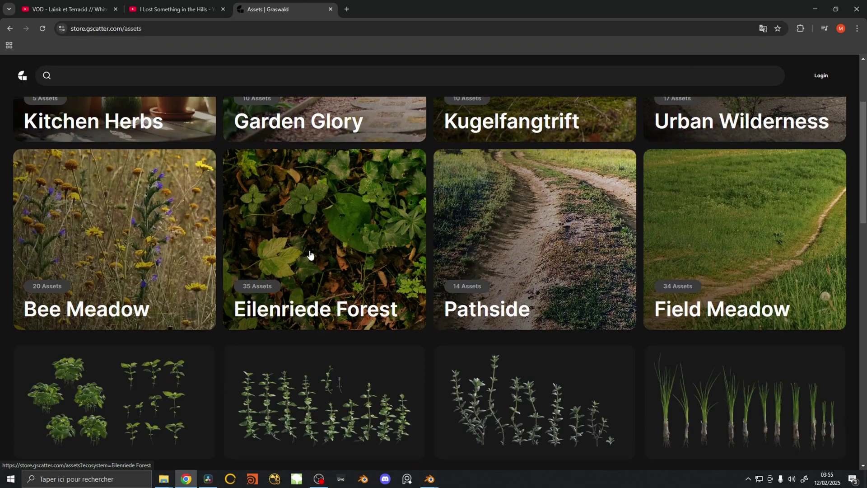
{"action": "left_click", "coordinate": [310, 256]}
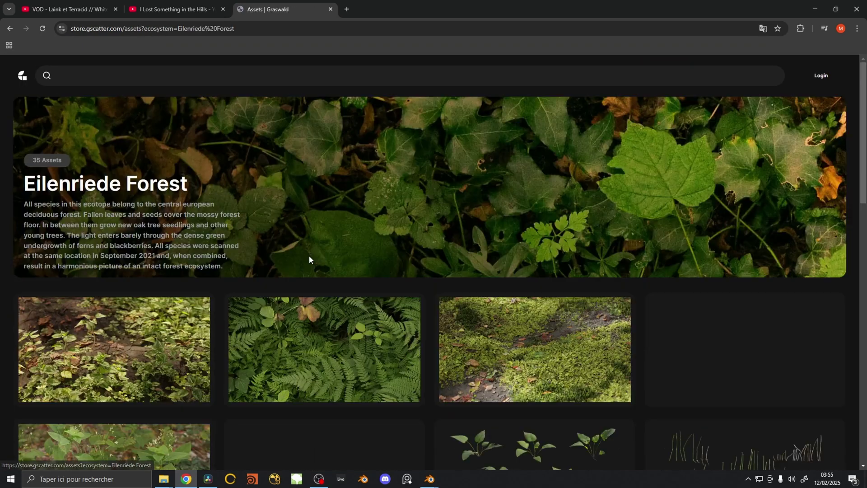
Step: Browse the Eilenriede Forest collection for moss assets
{"action": "scroll", "coordinate": [679, 244], "scroll_direction": "down", "scroll_amount": 8}
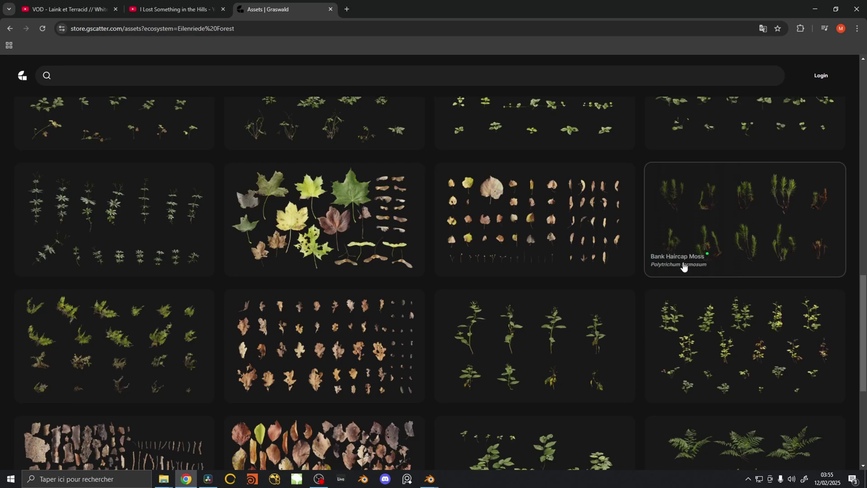
{"action": "scroll", "coordinate": [96, 333], "scroll_direction": "down", "scroll_amount": 2}
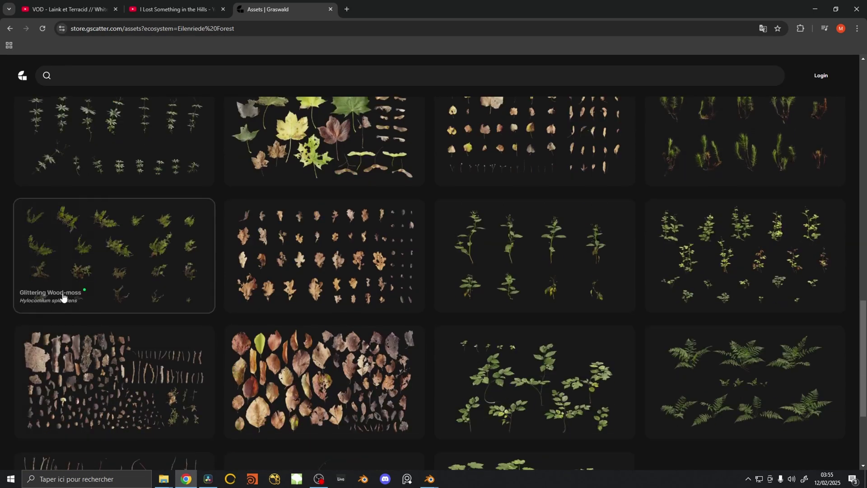
{"action": "scroll", "coordinate": [176, 287], "scroll_direction": "down", "scroll_amount": 2}
{"action": "scroll", "coordinate": [113, 271], "scroll_direction": "up", "scroll_amount": 3}
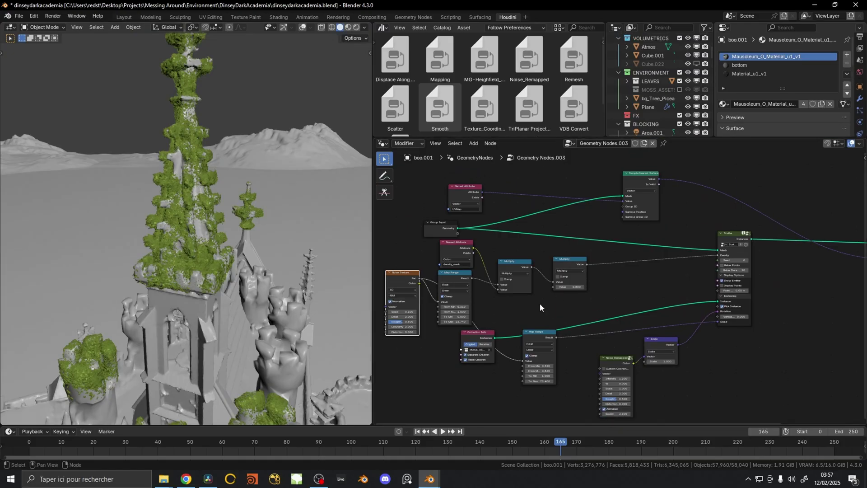
Step: In Blender's Geometry Nodes.003 tree, move the Collection Info node beside the Scatter node and widen both nodes
{"action": "middle_click_drag", "start_coordinate": [541, 305], "coordinate": [556, 248]}
{"action": "left_click_drag", "start_coordinate": [495, 275], "coordinate": [688, 224]}
{"action": "scroll", "coordinate": [597, 300], "scroll_direction": "up", "scroll_amount": 4}
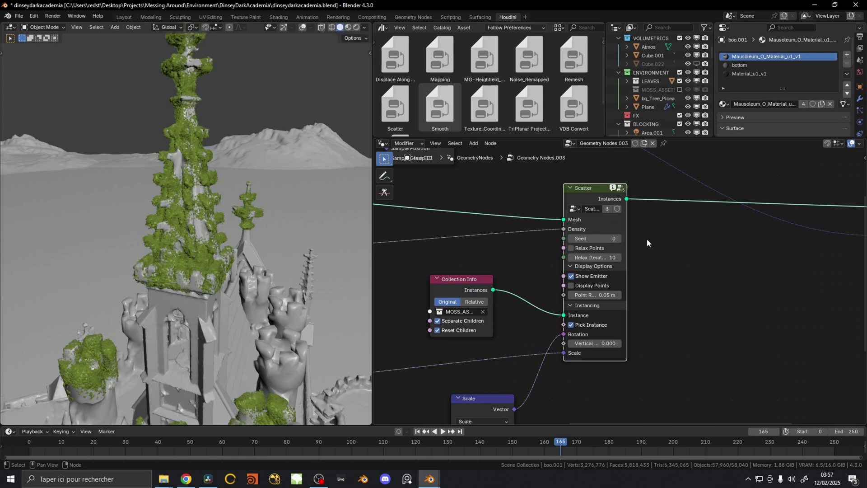
{"action": "left_click_drag", "start_coordinate": [627, 189], "coordinate": [636, 188]}
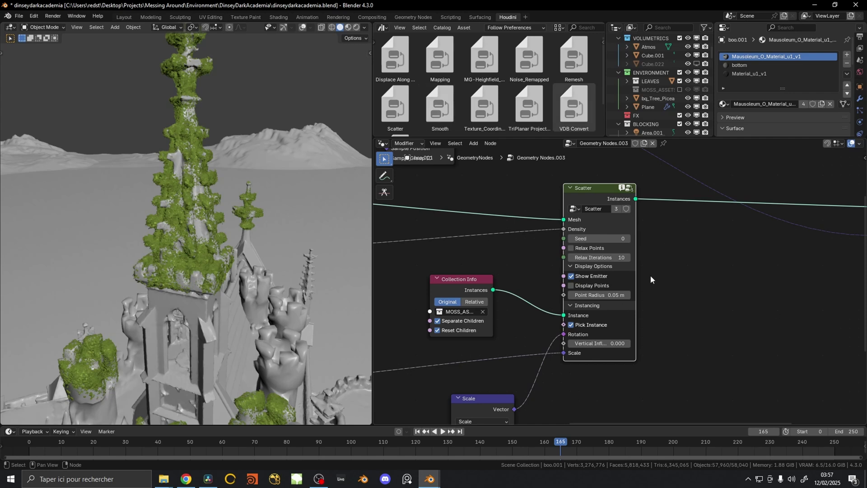
{"action": "middle_click_drag", "start_coordinate": [651, 275], "coordinate": [650, 261]}
{"action": "scroll", "coordinate": [622, 284], "scroll_direction": "up", "scroll_amount": 1}
{"action": "left_click_drag", "start_coordinate": [479, 264], "coordinate": [494, 266]}
{"action": "middle_click_drag", "start_coordinate": [523, 260], "coordinate": [525, 276]}
Step: Examine the nodes inside the Scatter group, from point distribution to the rotation setup, and return to the parent tree
{"action": "left_click", "coordinate": [567, 199]}
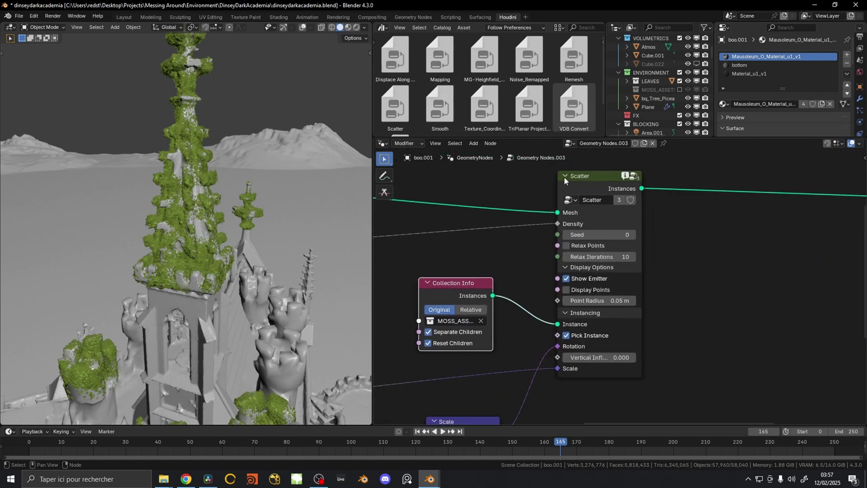
{"action": "key", "text": "Tab"}
{"action": "scroll", "coordinate": [571, 257], "scroll_direction": "down", "scroll_amount": 3}
{"action": "scroll", "coordinate": [500, 282], "scroll_direction": "up", "scroll_amount": 2}
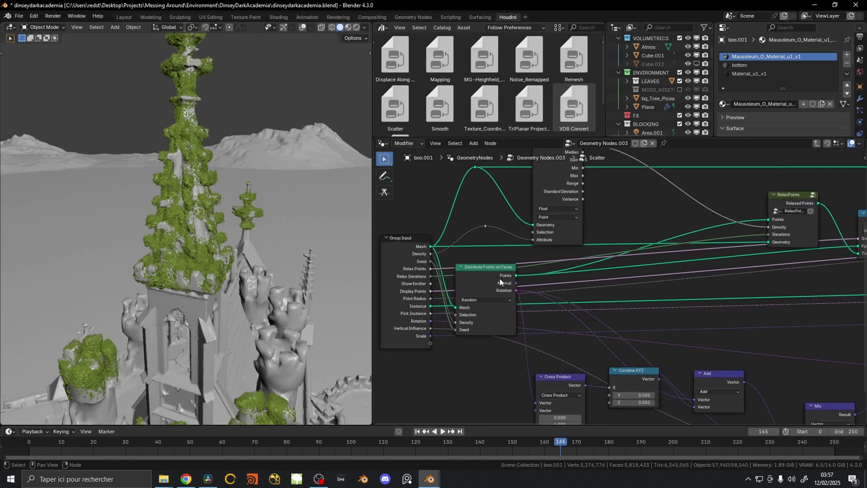
{"action": "middle_click_drag", "start_coordinate": [554, 280], "coordinate": [438, 269]}
{"action": "middle_click_drag", "start_coordinate": [697, 244], "coordinate": [624, 273]}
{"action": "middle_click_drag", "start_coordinate": [403, 227], "coordinate": [552, 258]}
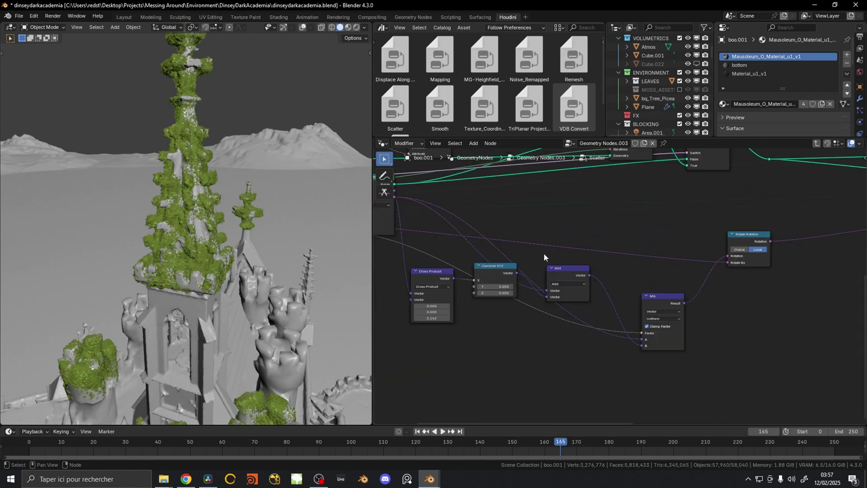
{"action": "key", "text": "Tab"}
{"action": "middle_click_drag", "start_coordinate": [686, 308], "coordinate": [671, 288]}
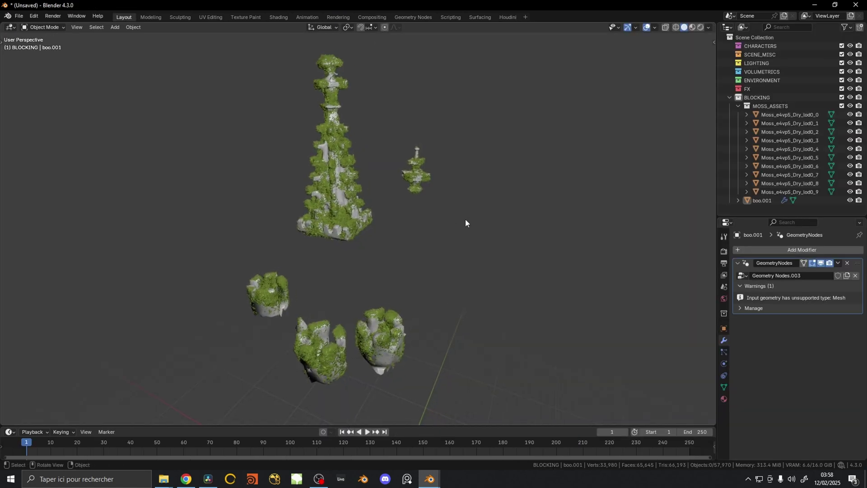
Step: In the Houdini workspace, insert a Distribute Points on Faces node between Group Input and Group Output for boo.001
{"action": "key", "text": "ctrl+Page_Up"}
{"action": "scroll", "coordinate": [549, 257], "scroll_direction": "up", "scroll_amount": 3}
{"action": "key", "text": "shift+a"}
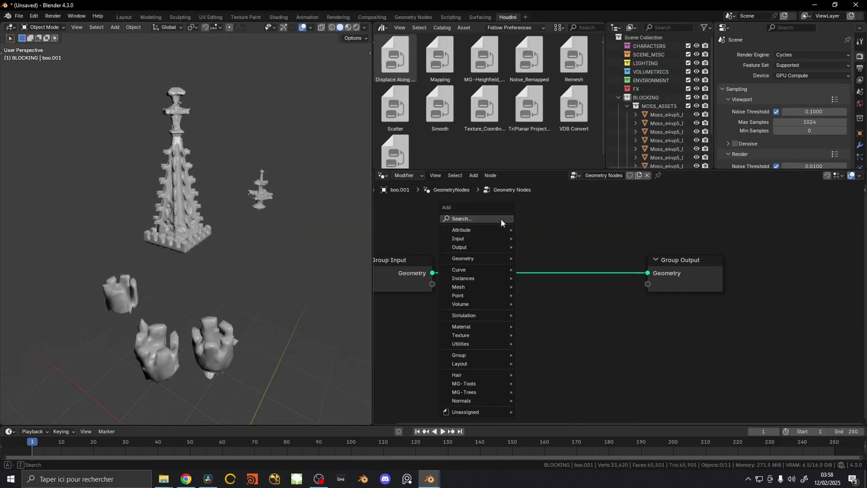
{"action": "type", "text": "distr"}
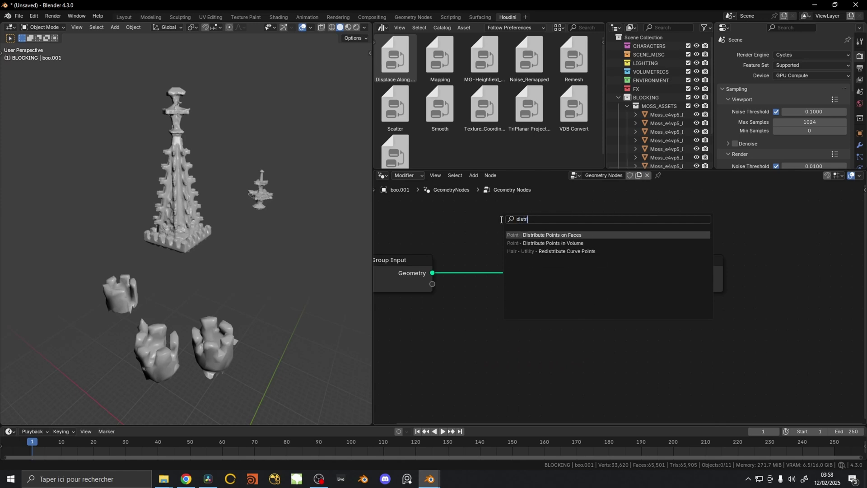
{"action": "key", "text": "Return"}
{"action": "middle_click_drag", "start_coordinate": [276, 258], "coordinate": [284, 245]}
{"action": "scroll", "coordinate": [284, 244], "scroll_direction": "up", "scroll_amount": 7}
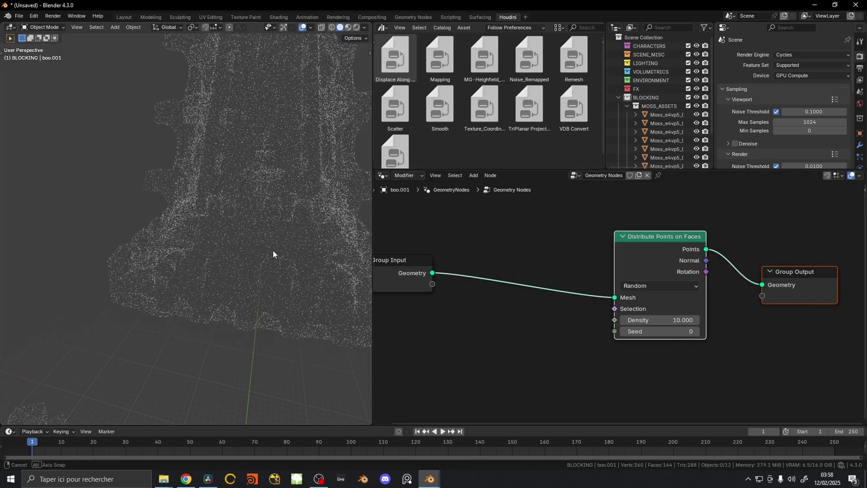
{"action": "scroll", "coordinate": [272, 250], "scroll_direction": "down", "scroll_amount": 7}
{"action": "scroll", "coordinate": [590, 339], "scroll_direction": "down", "scroll_amount": 1}
Step: Drive the Density of Distribute Points on Faces with a new Noise Texture node placed below Group Input
{"action": "middle_click_drag", "start_coordinate": [590, 339], "coordinate": [625, 288]}
{"action": "left_click_drag", "start_coordinate": [593, 282], "coordinate": [554, 294]}
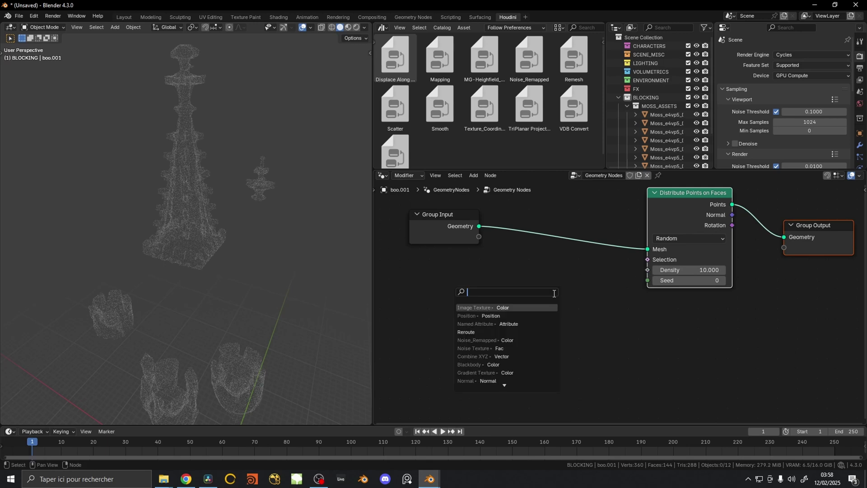
{"action": "key", "text": "Return"}
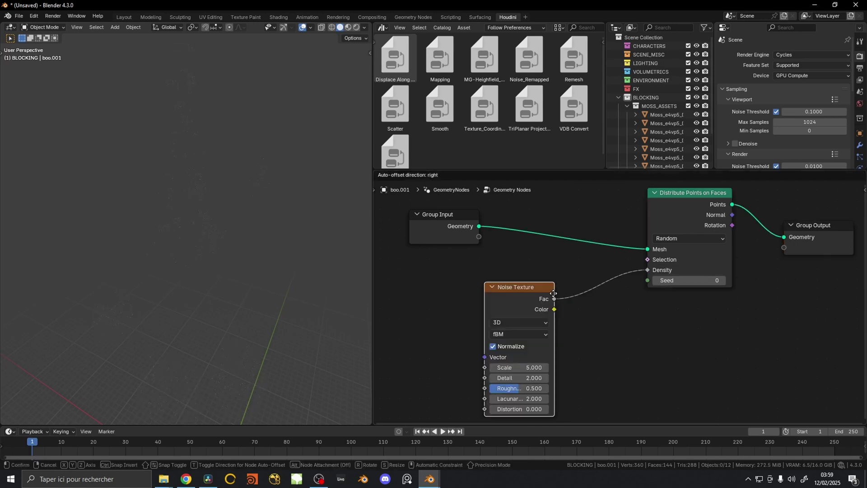
{"action": "left_click", "coordinate": [475, 292]}
Step: Insert a Color Ramp between the Noise Texture and Density, with the black stop at 0.384 and the white stop at 0.673
{"action": "left_click", "coordinate": [524, 304]}
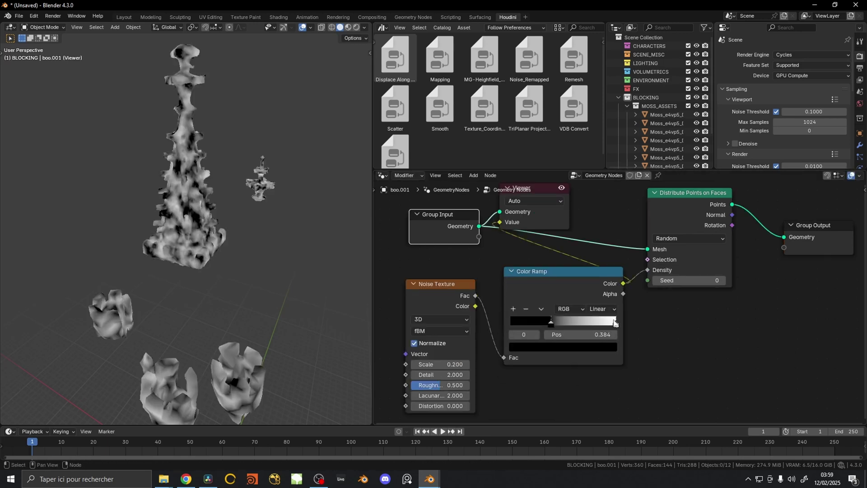
{"action": "left_click_drag", "start_coordinate": [614, 321], "coordinate": [582, 321]}
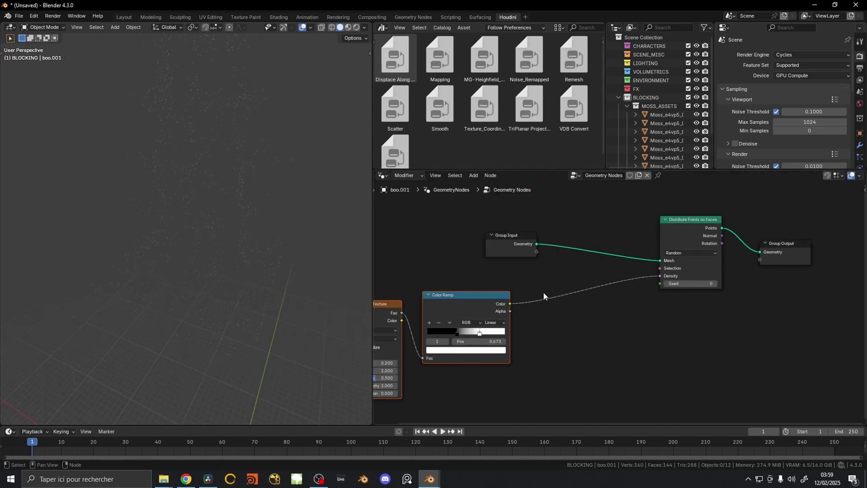
Step: Insert a Math node set to Multiply between the Color Ramp's Color output and the Density of Distribute Points on Faces
{"action": "key", "text": "a"}
{"action": "key", "text": "shift+a"}
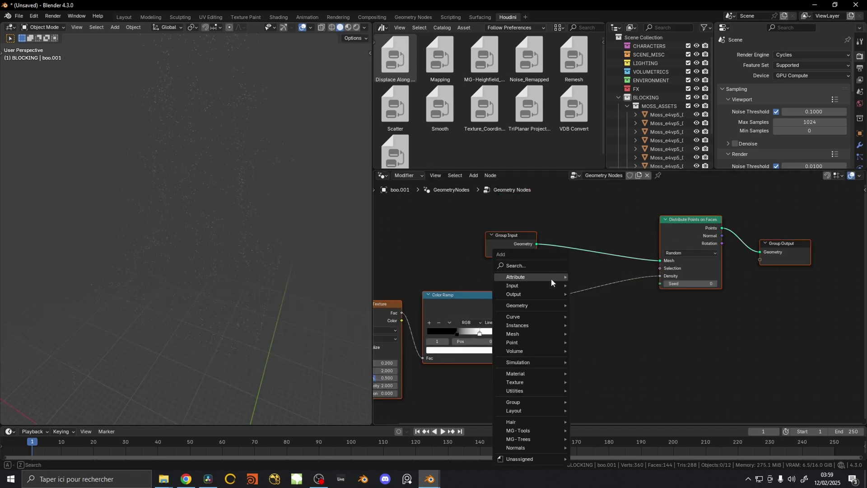
{"action": "left_click", "coordinate": [580, 308]}
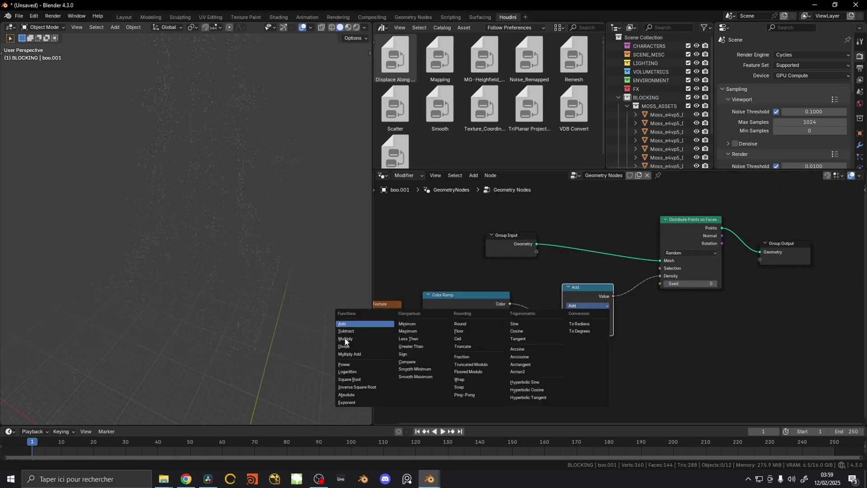
{"action": "left_click", "coordinate": [345, 339]}
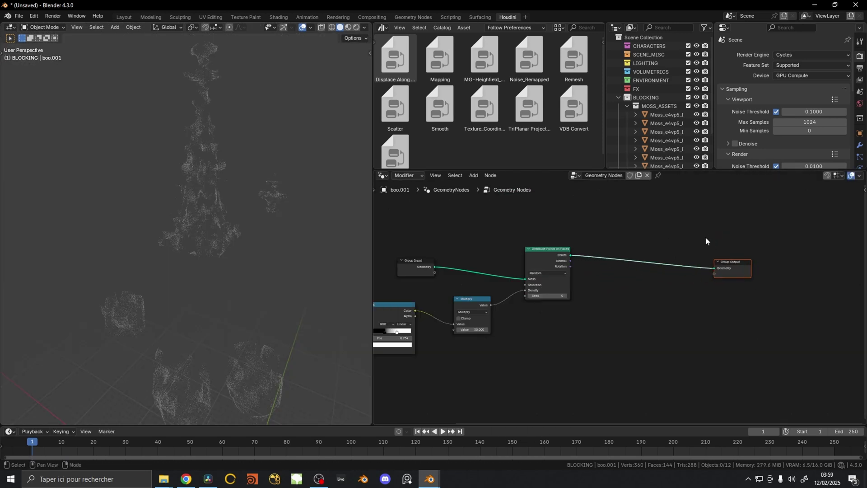
Step: Insert an Instance on Points node between Distribute Points on Faces and Group Output
{"action": "key", "text": "shift+a"}
{"action": "type", "text": "instance"}
{"action": "key", "text": "Return"}
{"action": "left_click", "coordinate": [658, 243]}
Step: Add the MOSS_ASSETS collection as a Collection Info node with Separate Children and Reset Children enabled, and connect it to Instance on Points' Instance input
{"action": "left_click_drag", "start_coordinate": [660, 106], "coordinate": [574, 308]}
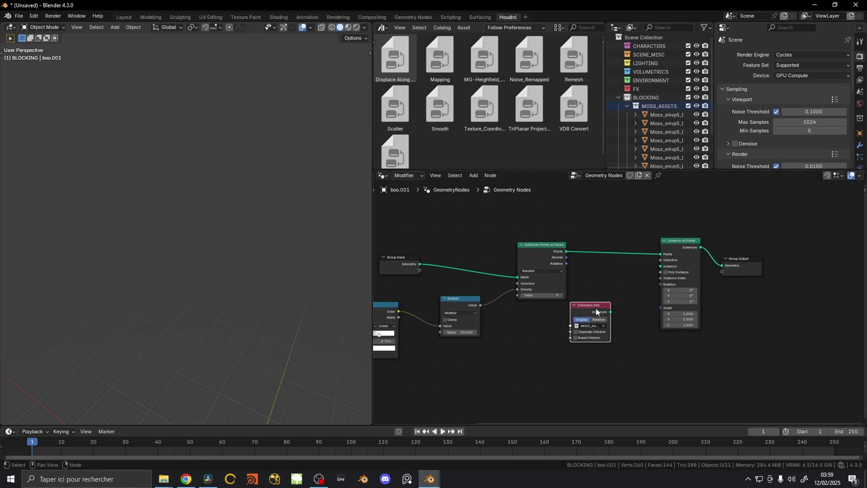
{"action": "scroll", "coordinate": [593, 317], "scroll_direction": "up", "scroll_amount": 5}
{"action": "scroll", "coordinate": [593, 319], "scroll_direction": "up", "scroll_amount": 3}
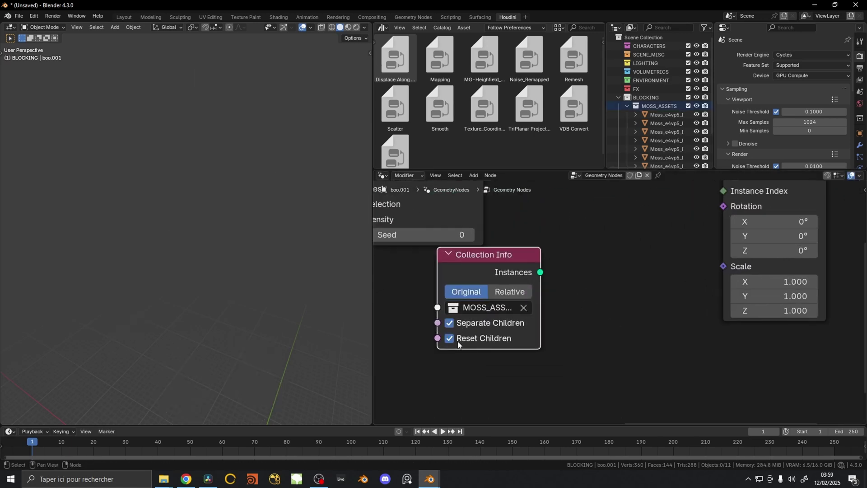
{"action": "middle_click_drag", "start_coordinate": [625, 292], "coordinate": [582, 333]}
{"action": "left_click_drag", "start_coordinate": [546, 298], "coordinate": [687, 208]}
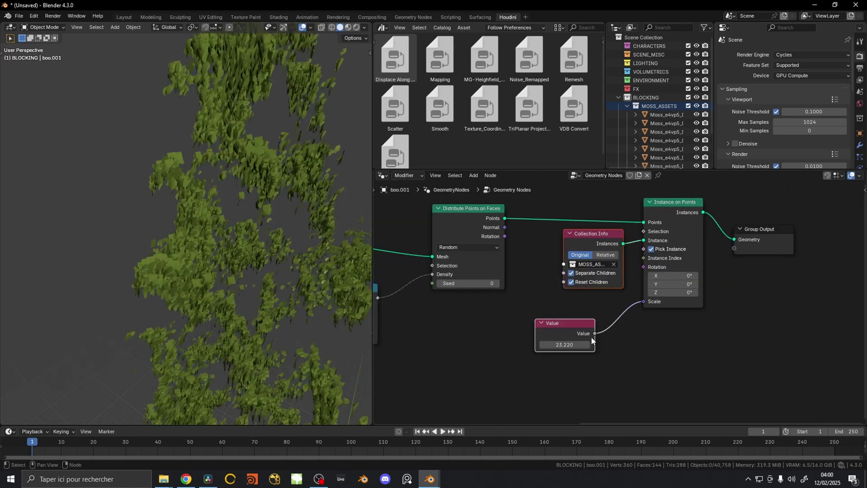
Step: Move the Collection Info and Value nodes lower and connect the Rotation of Distribute Points on Faces to Instance on Points
{"action": "left_click_drag", "start_coordinate": [583, 344], "coordinate": [583, 416]}
{"action": "left_click_drag", "start_coordinate": [505, 236], "coordinate": [644, 267]}
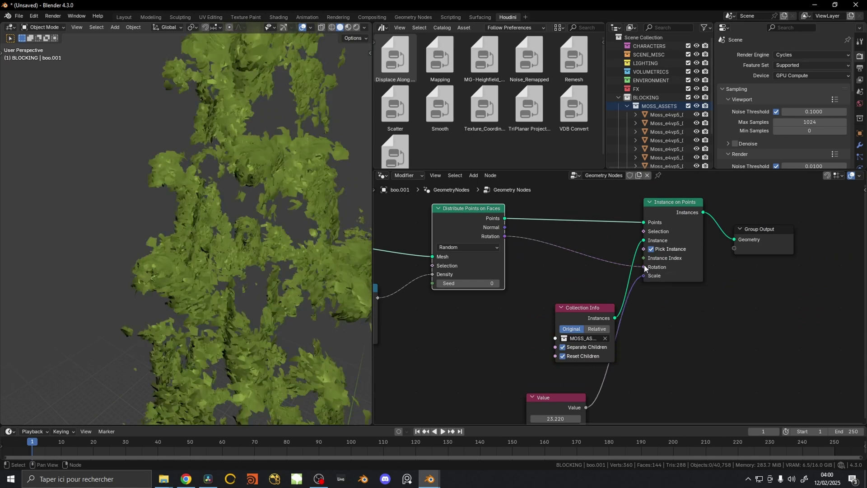
{"action": "middle_click_drag", "start_coordinate": [232, 246], "coordinate": [224, 263]}
Step: Drive the Scale of Instance on Points with the Noise Texture's Fac output through a new Map Range node
{"action": "scroll", "coordinate": [511, 324], "scroll_direction": "down", "scroll_amount": 3}
{"action": "middle_click_drag", "start_coordinate": [556, 253], "coordinate": [462, 267]}
{"action": "left_click_drag", "start_coordinate": [818, 248], "coordinate": [563, 268]}
{"action": "type", "text": "map ran"}
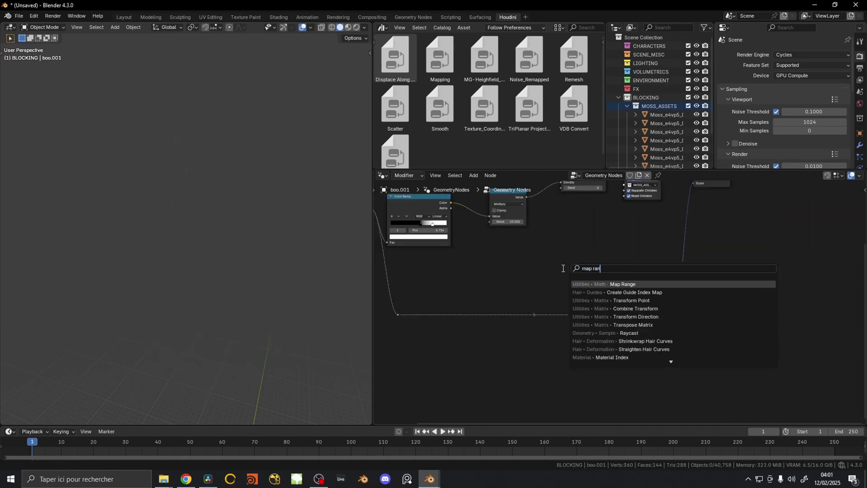
{"action": "key", "text": "Return"}
{"action": "left_click", "coordinate": [565, 290]}
{"action": "scroll", "coordinate": [564, 289], "scroll_direction": "up", "scroll_amount": 3}
{"action": "double_click", "coordinate": [561, 322]}
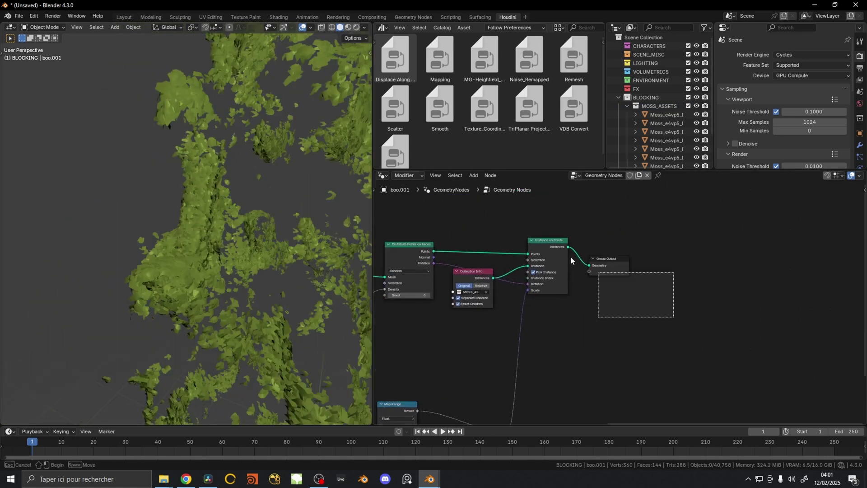
Step: Place Collection Info beneath Instance on Points and insert a Rotate Rotation node on the rotation link
{"action": "left_click_drag", "start_coordinate": [478, 277], "coordinate": [641, 302]}
{"action": "scroll", "coordinate": [619, 311], "scroll_direction": "up", "scroll_amount": 1}
{"action": "key", "text": "shift+a"}
{"action": "type", "text": "rota"}
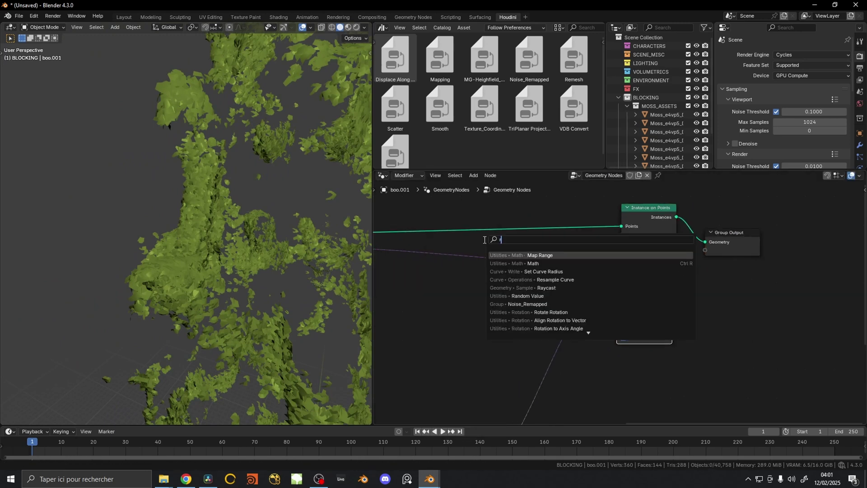
{"action": "key", "text": "Return"}
{"action": "left_click", "coordinate": [481, 253]}
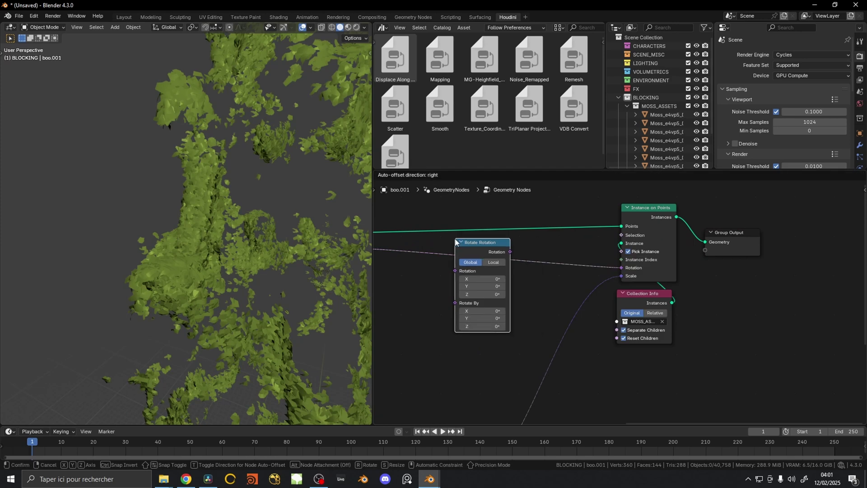
Step: Drive Rotate By with a Random Value node set to Vector, ranging from -pi to pi on all three components
{"action": "middle_click_drag", "start_coordinate": [452, 294], "coordinate": [588, 289]}
{"action": "left_click_drag", "start_coordinate": [596, 272], "coordinate": [454, 329]}
{"action": "type", "text": "r"}
{"action": "key", "text": "Return"}
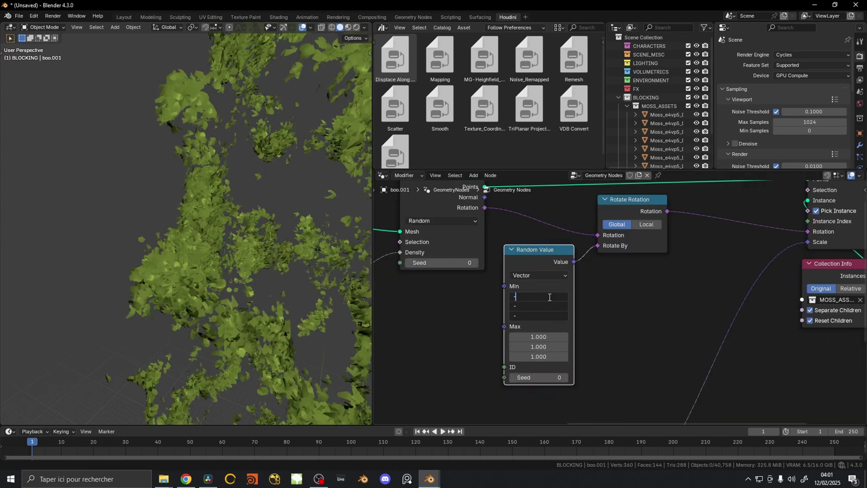
{"action": "key", "text": "Return"}
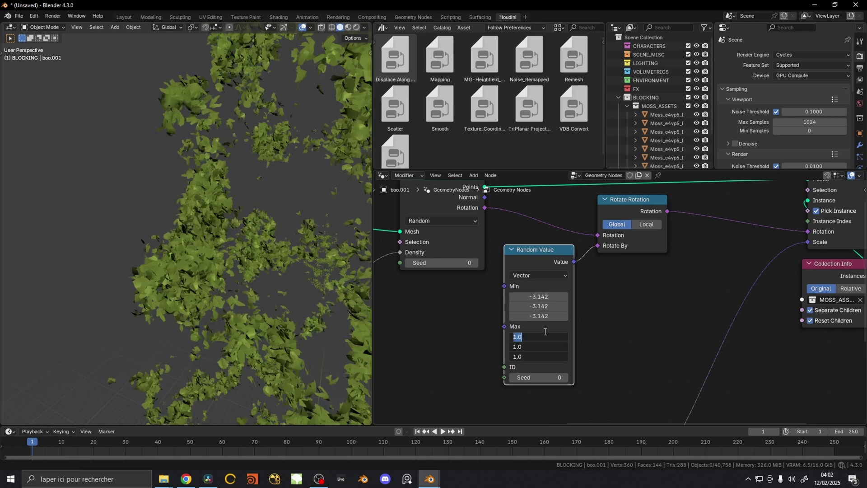
{"action": "left_click", "coordinate": [546, 335]}
{"action": "type", "text": "pi"}
{"action": "key", "text": "Return"}
Step: Insert a Vector Math node set to Scale between Random Value and the Rotate By input
{"action": "left_click_drag", "start_coordinate": [559, 267], "coordinate": [475, 308]}
{"action": "middle_click_drag", "start_coordinate": [509, 276], "coordinate": [494, 250]}
{"action": "key", "text": "shift+a"}
{"action": "left_click", "coordinate": [494, 250]}
{"action": "type", "text": "ve"}
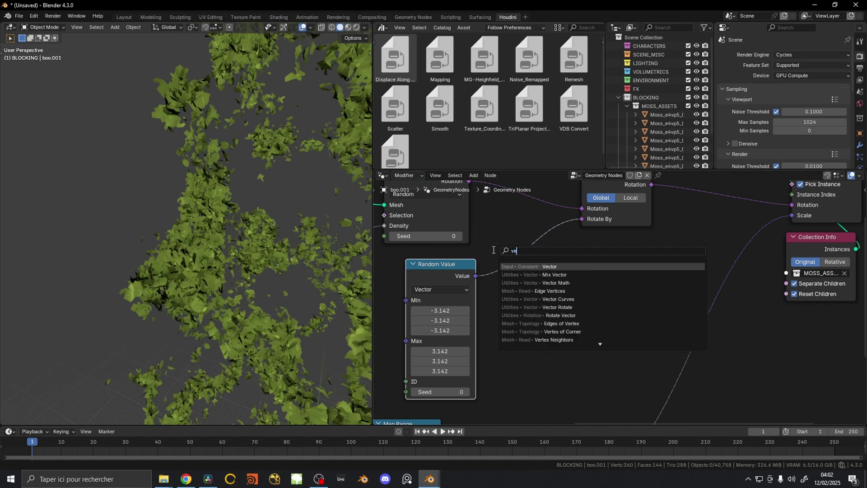
{"action": "type", "text": "ctor m"}
{"action": "key", "text": "Return"}
{"action": "left_click", "coordinate": [529, 271]}
{"action": "left_click", "coordinate": [529, 279]}
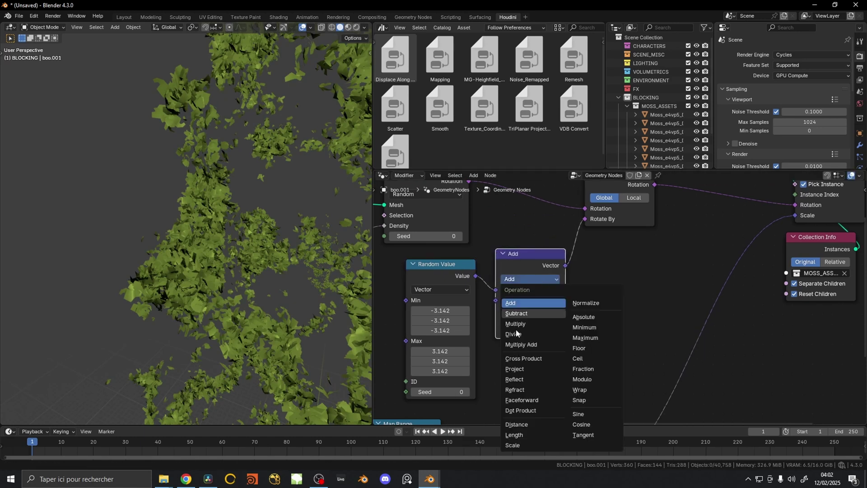
{"action": "left_click", "coordinate": [517, 447]}
Step: Tuck the Random Value and Scale nodes beneath Rotate Rotation and set the scale factor to 0.1
{"action": "left_click_drag", "start_coordinate": [443, 255], "coordinate": [531, 300]}
{"action": "key", "text": "g"}
{"action": "left_click", "coordinate": [552, 294]}
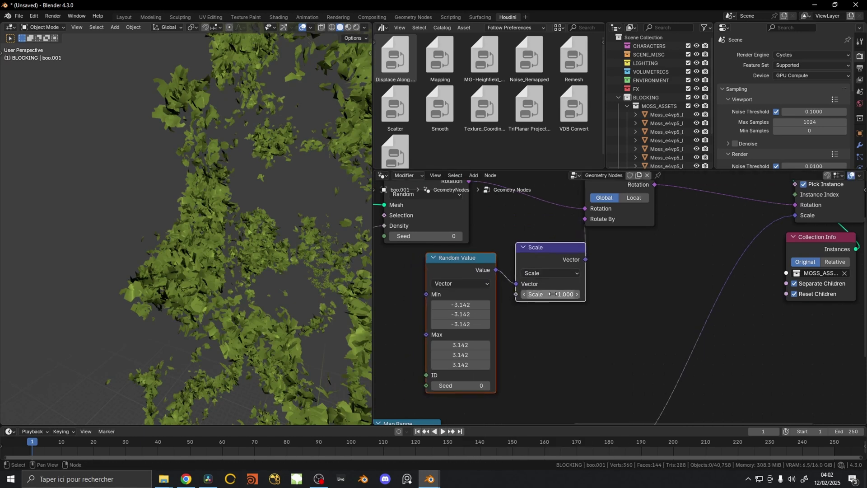
{"action": "left_click_drag", "start_coordinate": [560, 252], "coordinate": [593, 245]}
{"action": "double_click", "coordinate": [619, 279]}
{"action": "type", "text": "0.1"}
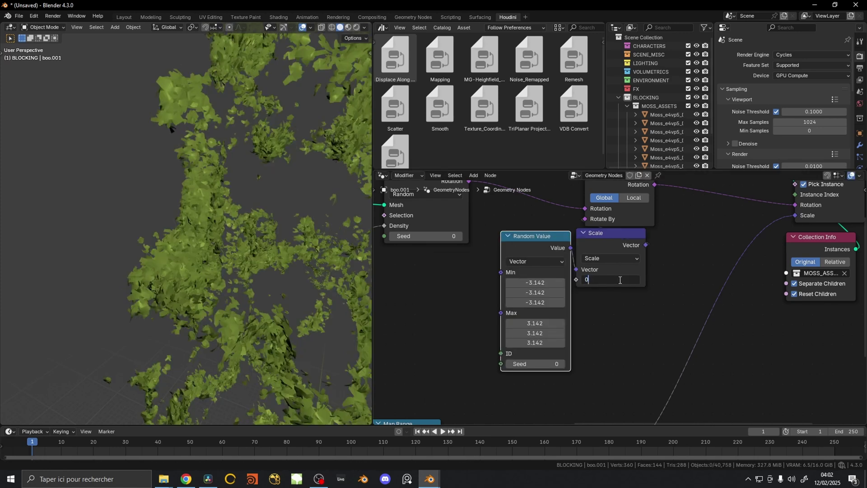
{"action": "key", "text": "Return"}
Step: Insert a Join Geometry node between Instance on Points and Group Output
{"action": "middle_click_drag", "start_coordinate": [280, 253], "coordinate": [242, 265]}
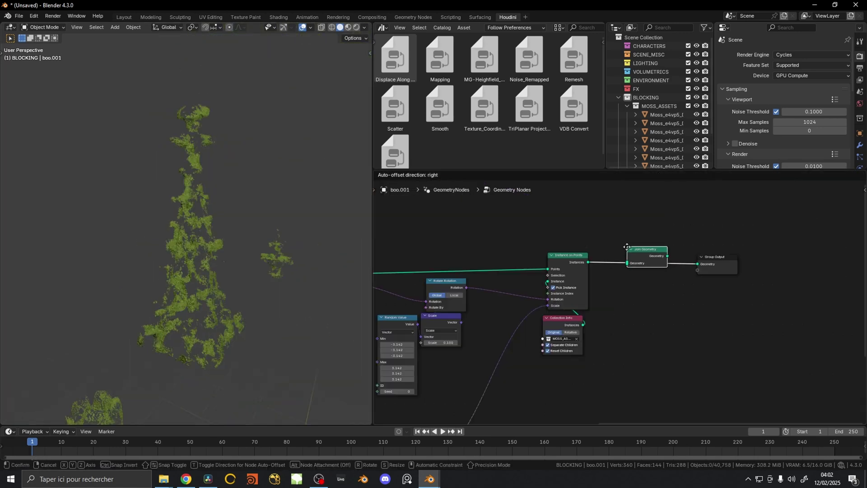
{"action": "left_click", "coordinate": [627, 247]}
{"action": "scroll", "coordinate": [454, 300], "scroll_direction": "down", "scroll_amount": 2}
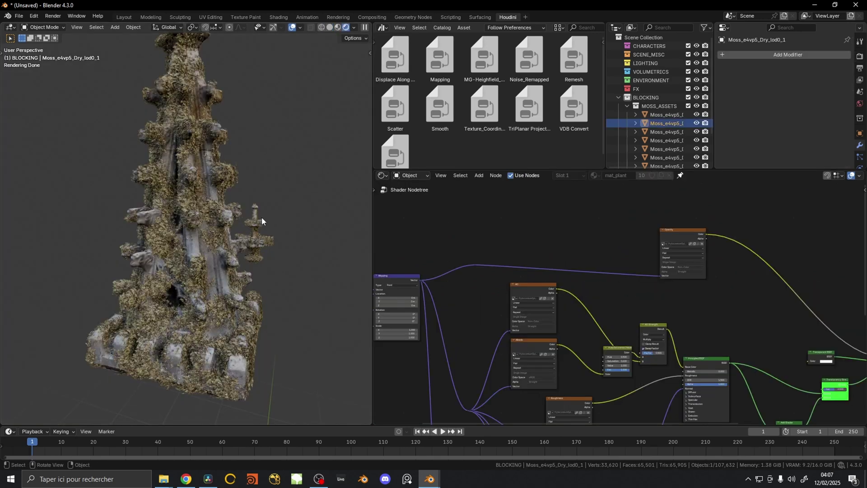
{"action": "middle_click_drag", "start_coordinate": [267, 224], "coordinate": [269, 223]}
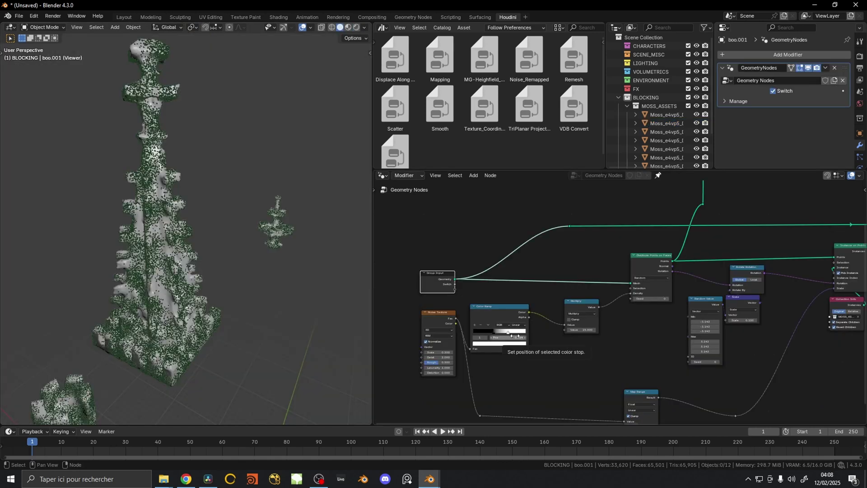
{"action": "scroll", "coordinate": [165, 302], "scroll_direction": "up", "scroll_amount": 2}
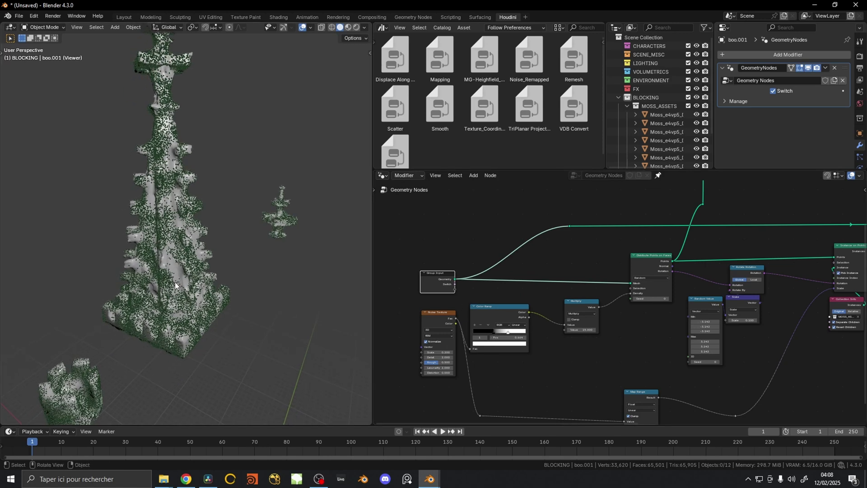
{"action": "scroll", "coordinate": [618, 263], "scroll_direction": "up", "scroll_amount": 5}
{"action": "scroll", "coordinate": [508, 238], "scroll_direction": "down", "scroll_amount": 3}
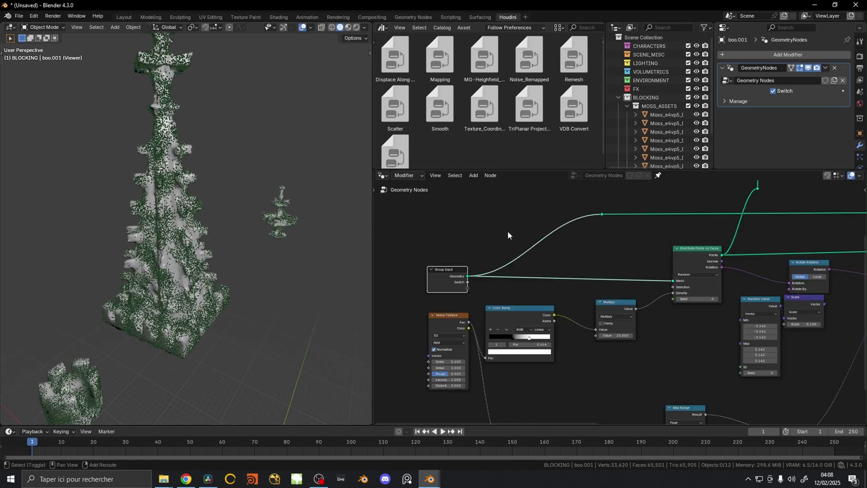
Step: Add a Sample Nearest Surface node above Group Input, with the input geometry connected to its Mesh
{"action": "scroll", "coordinate": [575, 261], "scroll_direction": "up", "scroll_amount": 3}
{"action": "key", "text": "shift+a"}
{"action": "type", "text": "sample nearest"}
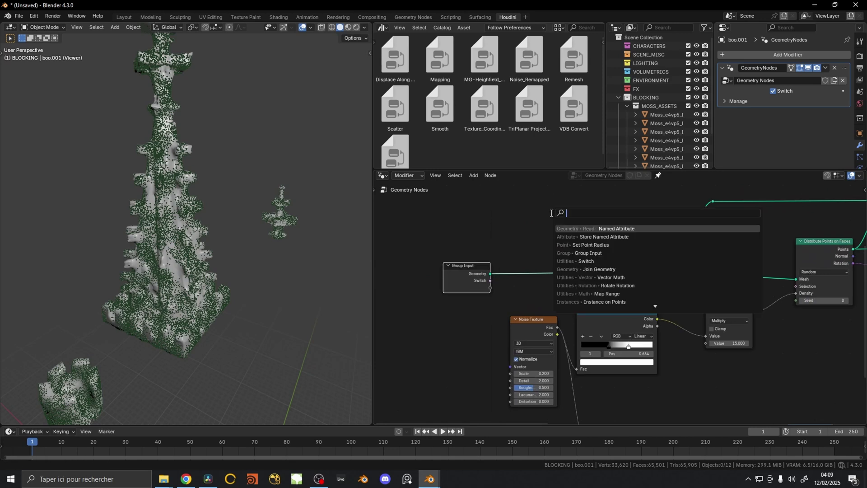
{"action": "key", "text": "Return"}
{"action": "left_click", "coordinate": [522, 271]}
{"action": "scroll", "coordinate": [522, 271], "scroll_direction": "up", "scroll_amount": 1}
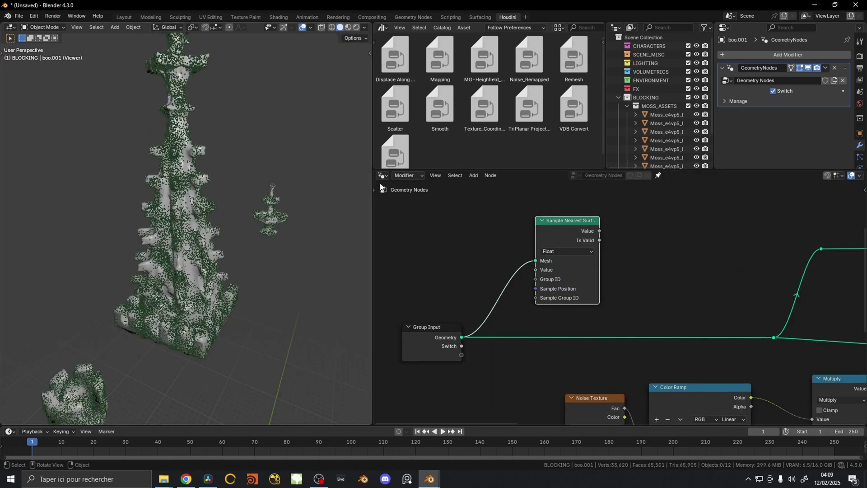
{"action": "key", "text": "g"}
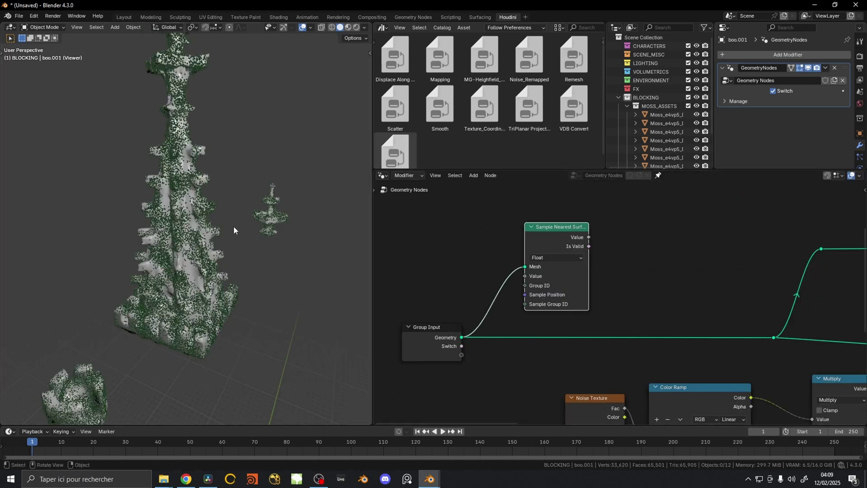
Step: Set the data type of the Sample Nearest Surface node to Vector
{"action": "middle_click_drag", "start_coordinate": [234, 226], "coordinate": [228, 242]}
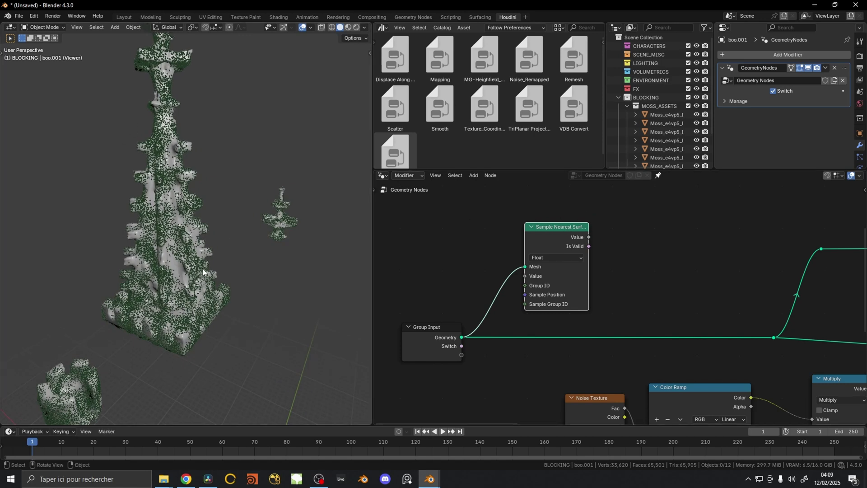
{"action": "middle_click_drag", "start_coordinate": [234, 263], "coordinate": [222, 241]}
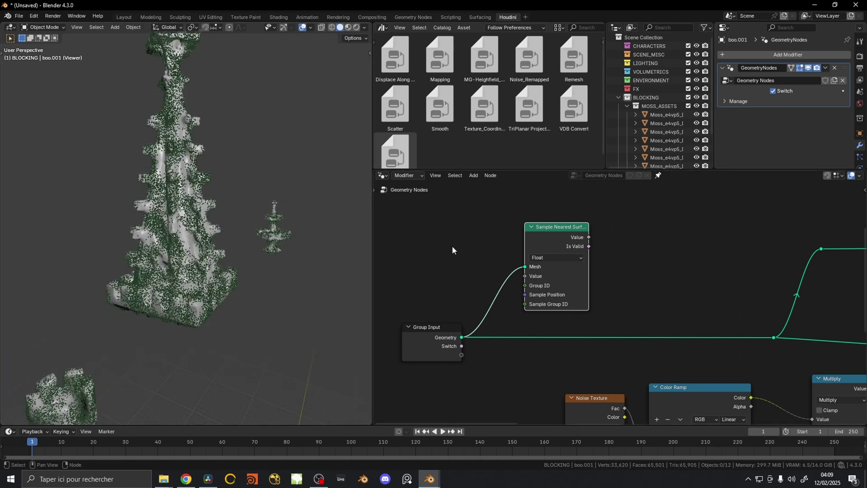
{"action": "scroll", "coordinate": [579, 240], "scroll_direction": "up", "scroll_amount": 1}
{"action": "left_click", "coordinate": [531, 251]}
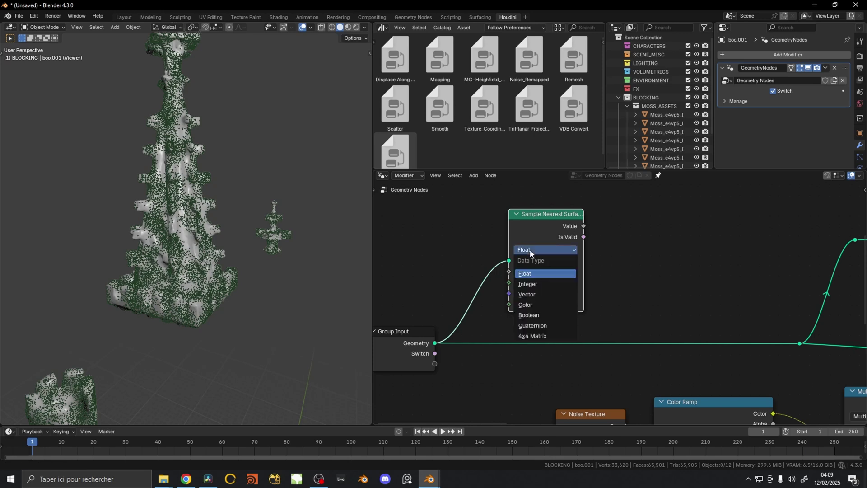
{"action": "left_click", "coordinate": [526, 298]}
Step: Feed the Value of Sample Nearest Surface with a new Named Attribute node reading the UVMap vector attribute
{"action": "middle_click_drag", "start_coordinate": [526, 298], "coordinate": [574, 298]}
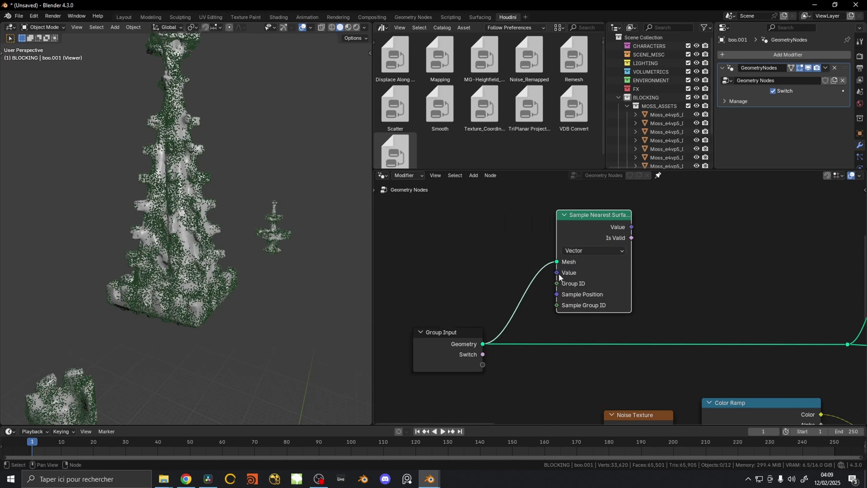
{"action": "left_click_drag", "start_coordinate": [557, 272], "coordinate": [490, 266]}
{"action": "type", "text": "name"}
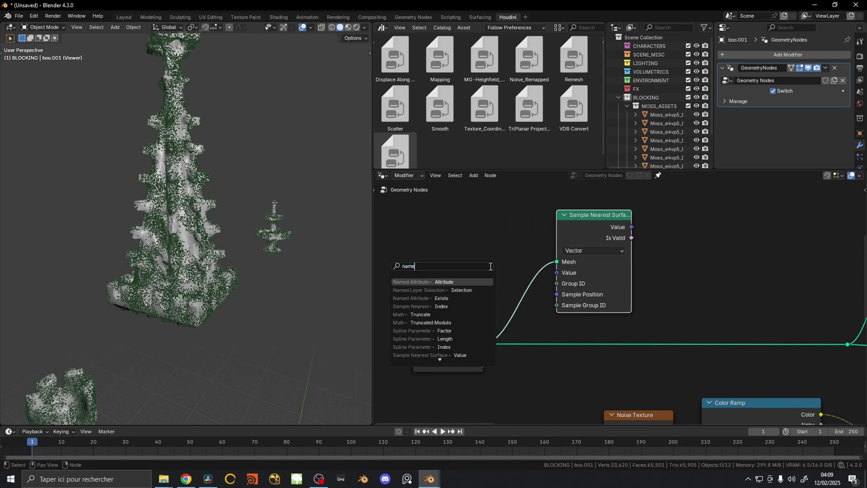
{"action": "key", "text": "Return"}
{"action": "left_click", "coordinate": [450, 295]}
{"action": "left_click", "coordinate": [461, 319]}
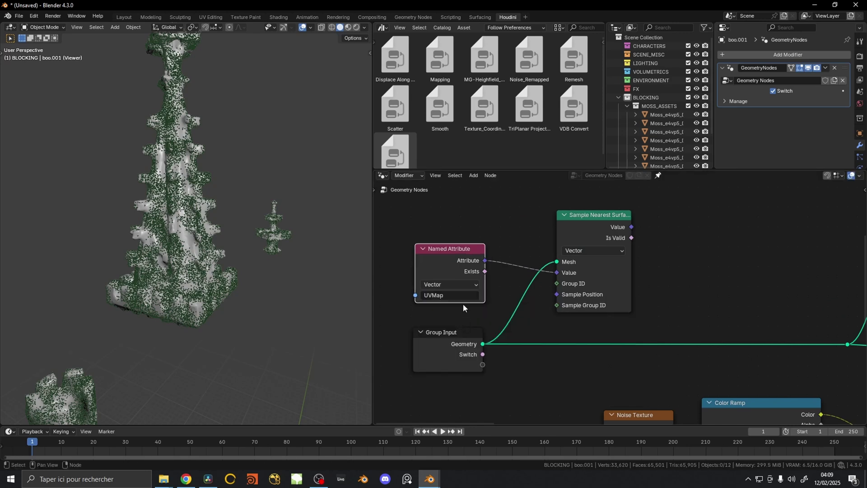
{"action": "scroll", "coordinate": [562, 267], "scroll_direction": "down", "scroll_amount": 3}
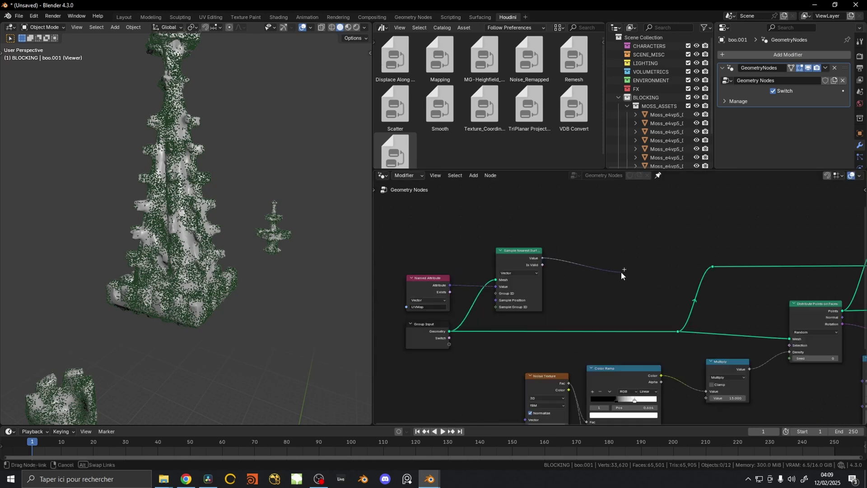
{"action": "left_click_drag", "start_coordinate": [625, 265], "coordinate": [628, 266]}
{"action": "key", "text": "Escape"}
Step: Insert a Store Named Attribute node on the geometry link directly after Instance on Points
{"action": "scroll", "coordinate": [723, 281], "scroll_direction": "down", "scroll_amount": 4}
{"action": "middle_click_drag", "start_coordinate": [737, 285], "coordinate": [592, 286]}
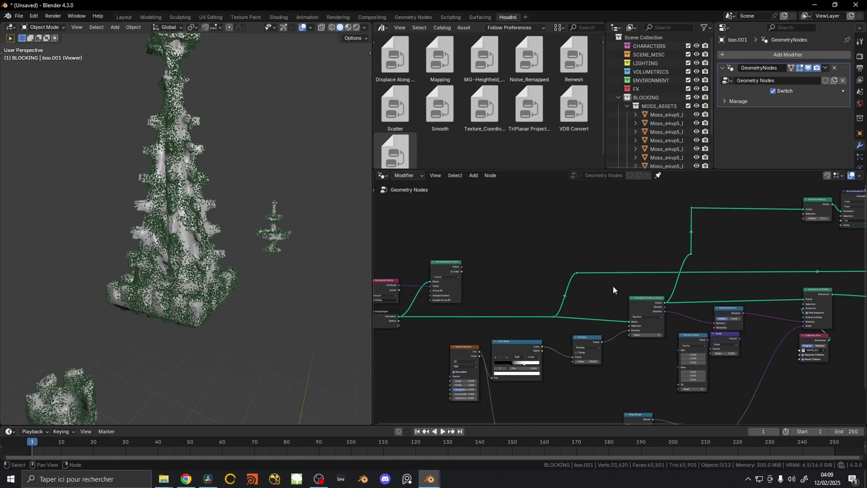
{"action": "middle_click_drag", "start_coordinate": [836, 287], "coordinate": [543, 217]}
{"action": "scroll", "coordinate": [556, 218], "scroll_direction": "up", "scroll_amount": 7}
{"action": "key", "text": "shift+a"}
{"action": "type", "text": "store named"}
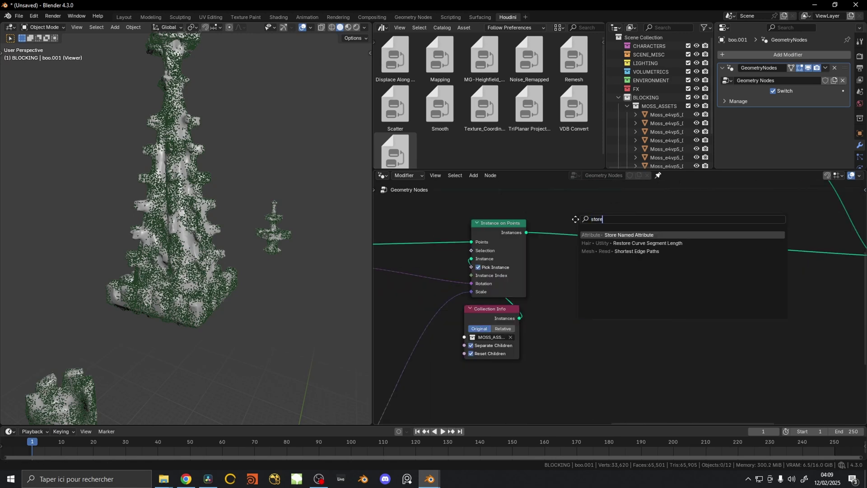
{"action": "key", "text": "Return"}
{"action": "left_click", "coordinate": [585, 219]}
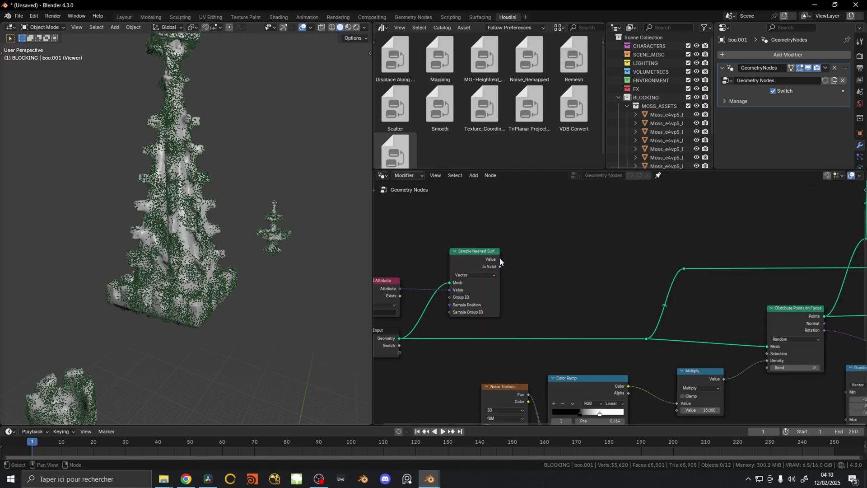
Step: Connect the Sample Nearest Surface Value output to the Store Named Attribute's Value and set its data type to 2D Vector
{"action": "left_click_drag", "start_coordinate": [500, 260], "coordinate": [768, 352]}
{"action": "scroll", "coordinate": [767, 352], "scroll_direction": "up", "scroll_amount": 3}
{"action": "left_click", "coordinate": [607, 260]}
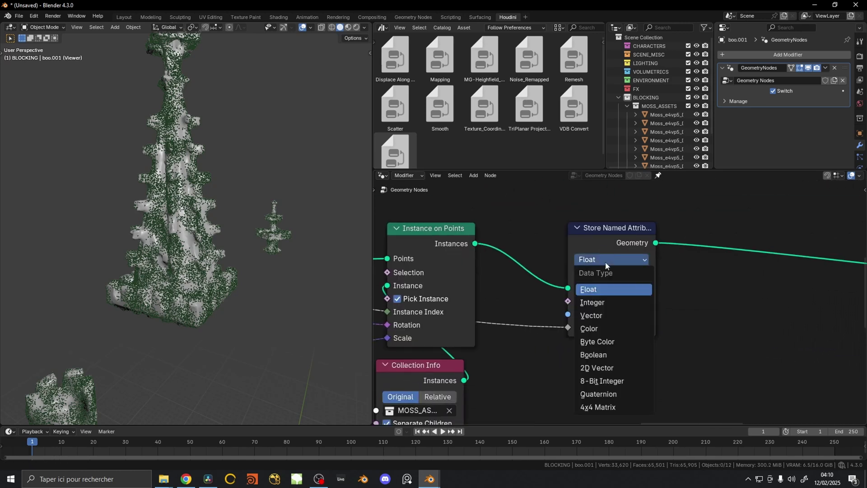
{"action": "left_click", "coordinate": [602, 317]}
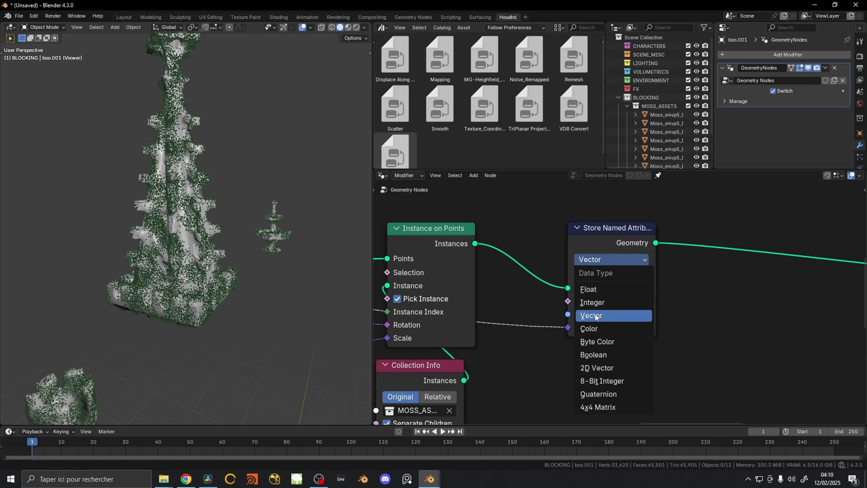
{"action": "left_click", "coordinate": [594, 369]}
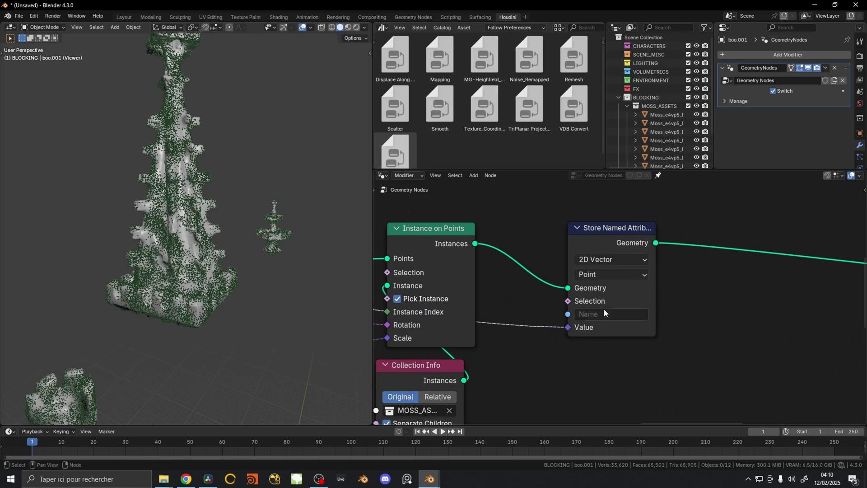
Step: Set the Store Named Attribute node's domain to Instance and name the attribute InstanceUV
{"action": "left_click", "coordinate": [598, 274]}
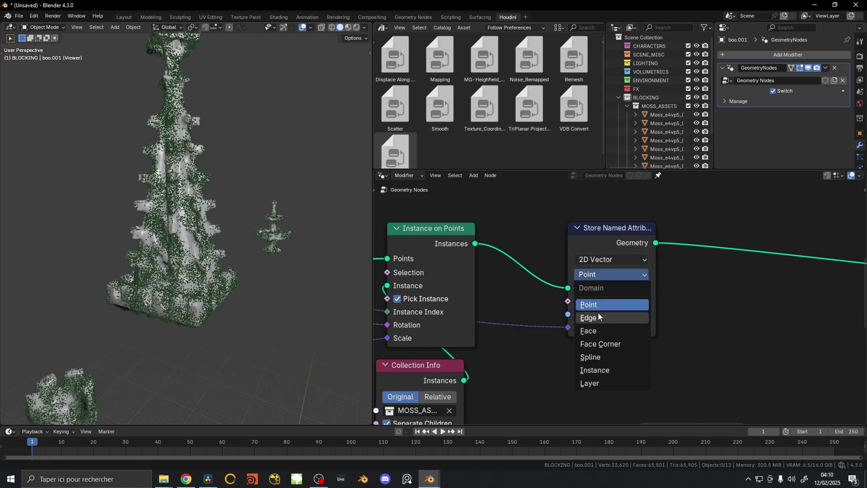
{"action": "left_click", "coordinate": [592, 374]}
{"action": "middle_click_drag", "start_coordinate": [423, 260], "coordinate": [467, 265]}
{"action": "left_click", "coordinate": [636, 312]}
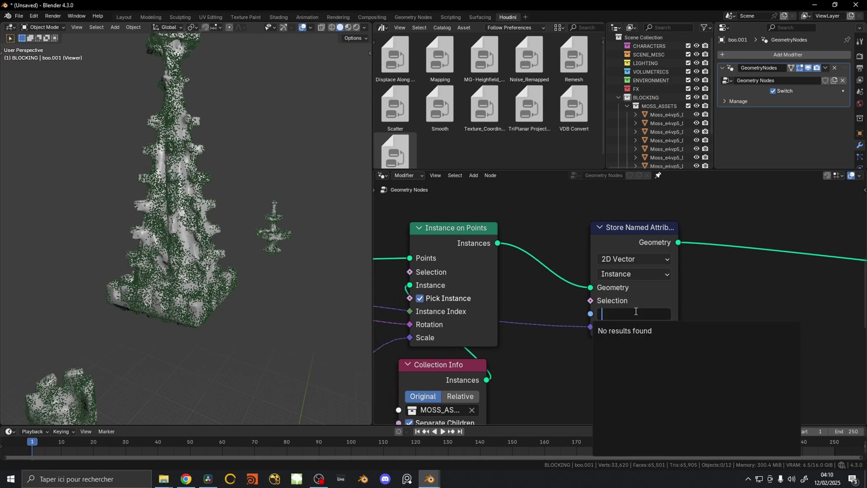
{"action": "type", "text": "InstanceUV"}
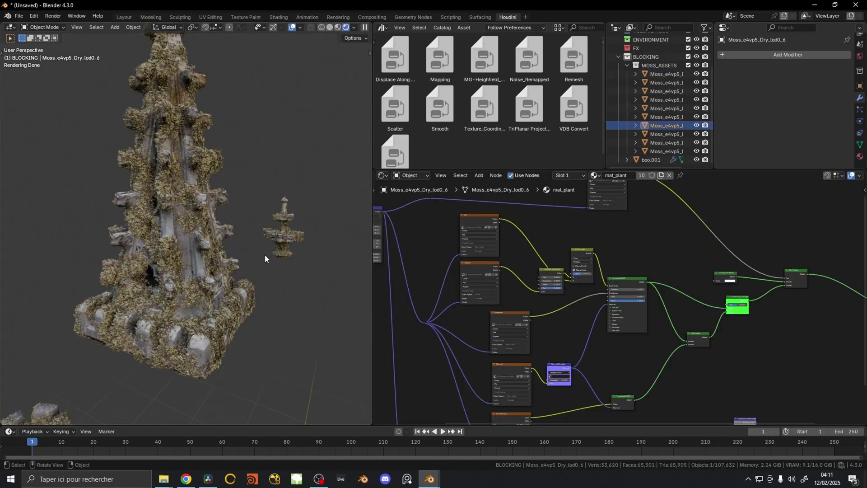
Step: Preview the BASE COLOR image texture of the mat_plant material on the moss and inspect it up close
{"action": "scroll", "coordinate": [635, 345], "scroll_direction": "up", "scroll_amount": 5}
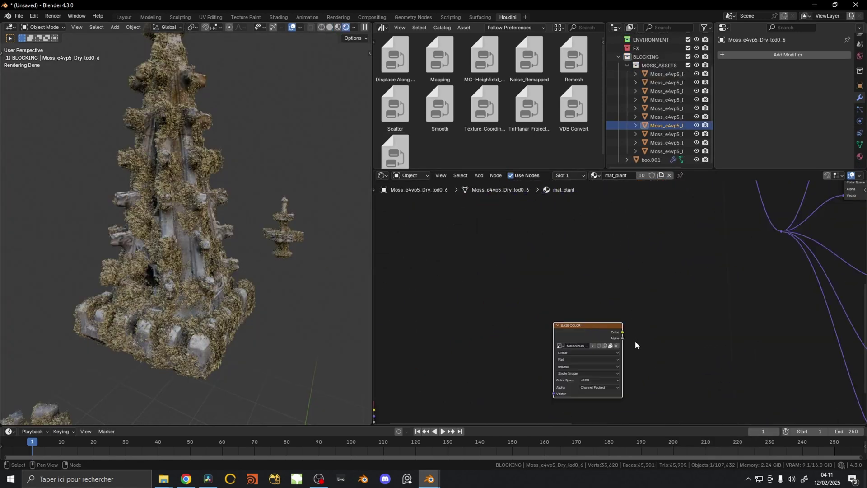
{"action": "middle_click_drag", "start_coordinate": [636, 345], "coordinate": [624, 277]}
{"action": "scroll", "coordinate": [616, 281], "scroll_direction": "up", "scroll_amount": 2}
{"action": "left_click", "coordinate": [555, 263], "text": "ctrl+shift"}
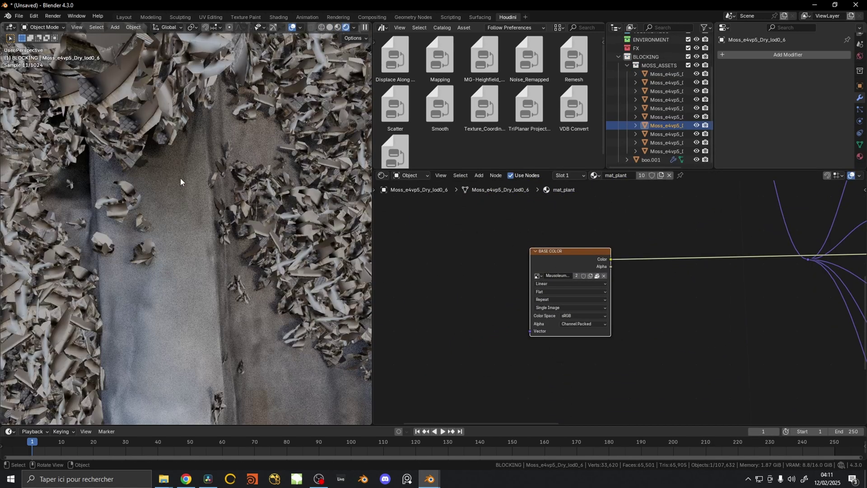
{"action": "scroll", "coordinate": [181, 182], "scroll_direction": "up", "scroll_amount": 5}
{"action": "middle_click_drag", "start_coordinate": [186, 190], "coordinate": [191, 189]}
{"action": "scroll", "coordinate": [190, 188], "scroll_direction": "down", "scroll_amount": 5}
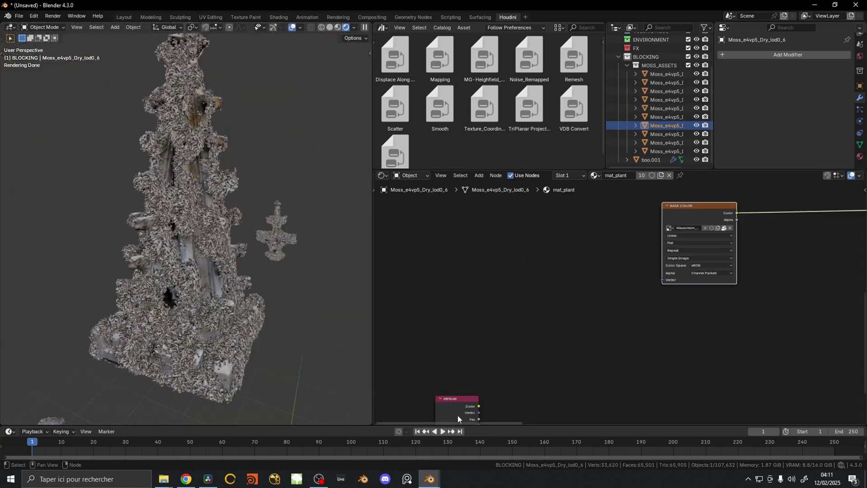
Step: Place the InstanceUV Attribute node beside the BASE COLOR texture and preview its Vector output on the moss
{"action": "left_click_drag", "start_coordinate": [459, 419], "coordinate": [542, 244]}
{"action": "scroll", "coordinate": [578, 259], "scroll_direction": "up", "scroll_amount": 6}
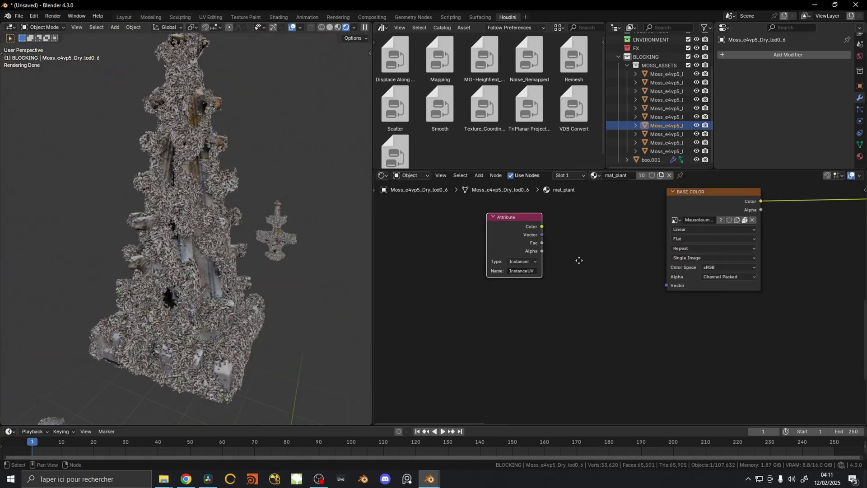
{"action": "middle_click_drag", "start_coordinate": [579, 259], "coordinate": [551, 312]}
{"action": "left_click", "coordinate": [422, 281], "text": "ctrl+shift"}
{"action": "scroll", "coordinate": [533, 308], "scroll_direction": "up", "scroll_amount": 6}
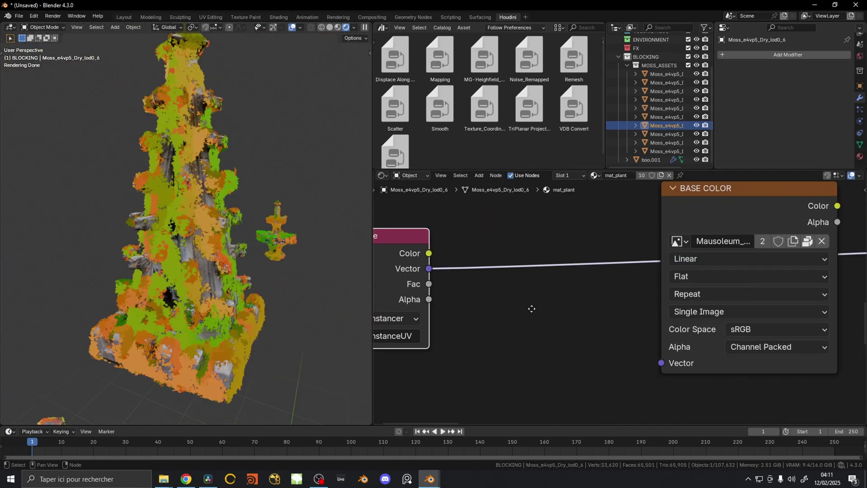
Step: Connect the Attribute node's Vector output to the Vector input of the BASE COLOR texture
{"action": "middle_click_drag", "start_coordinate": [418, 336], "coordinate": [506, 301]}
{"action": "scroll", "coordinate": [526, 275], "scroll_direction": "down", "scroll_amount": 4}
{"action": "left_click_drag", "start_coordinate": [453, 288], "coordinate": [526, 243]}
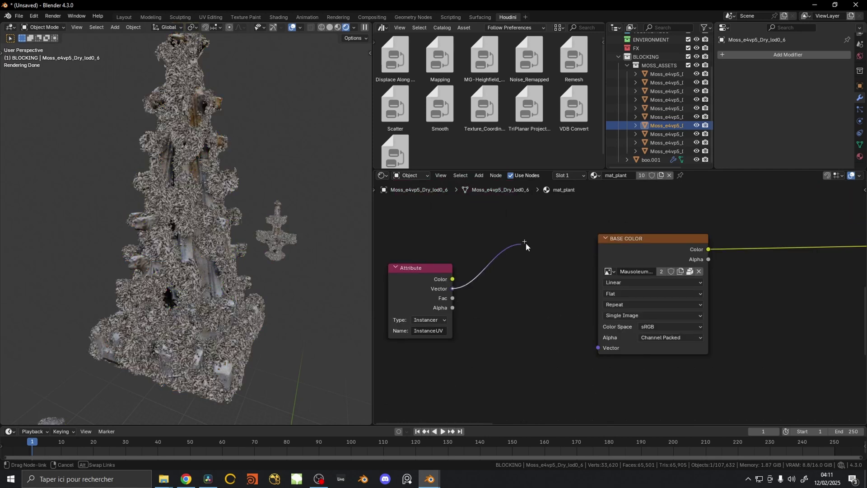
{"action": "left_click_drag", "start_coordinate": [595, 348], "coordinate": [598, 348]}
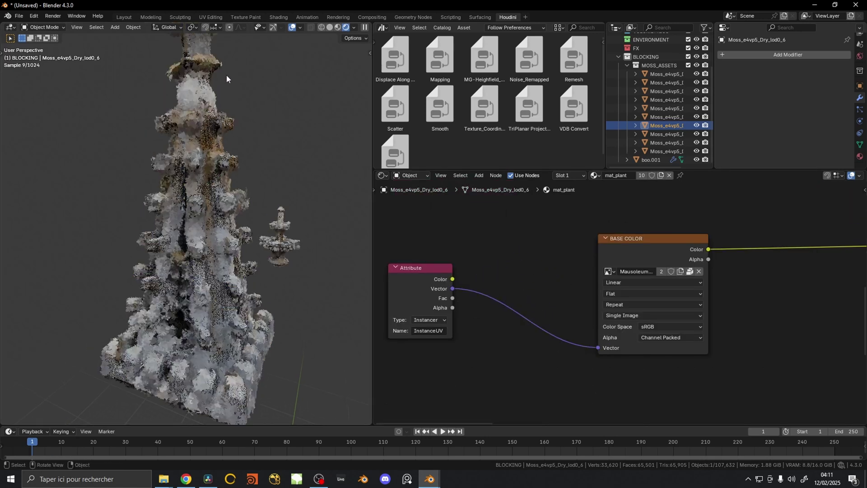
Step: Insert a Mix color node between Albedo and Hue/Saturation/Value, with the BASE COLOR texture's Color connected to B
{"action": "scroll", "coordinate": [743, 297], "scroll_direction": "down", "scroll_amount": 1}
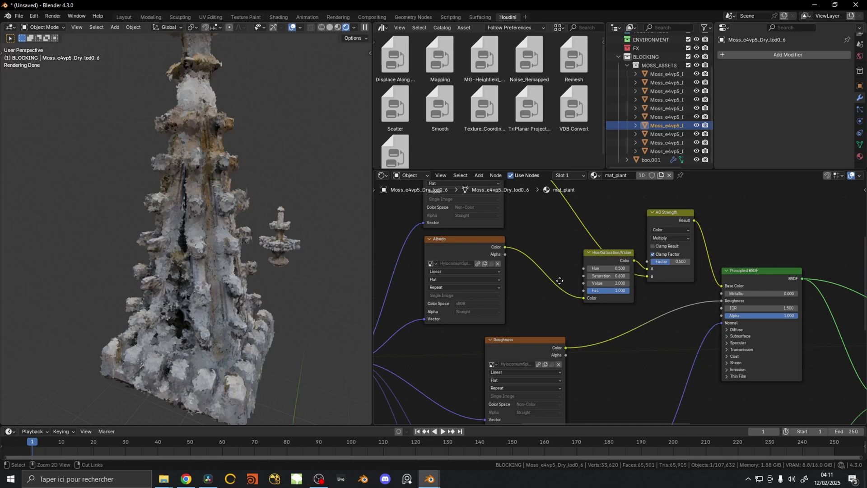
{"action": "left_click_drag", "start_coordinate": [553, 258], "coordinate": [524, 238]}
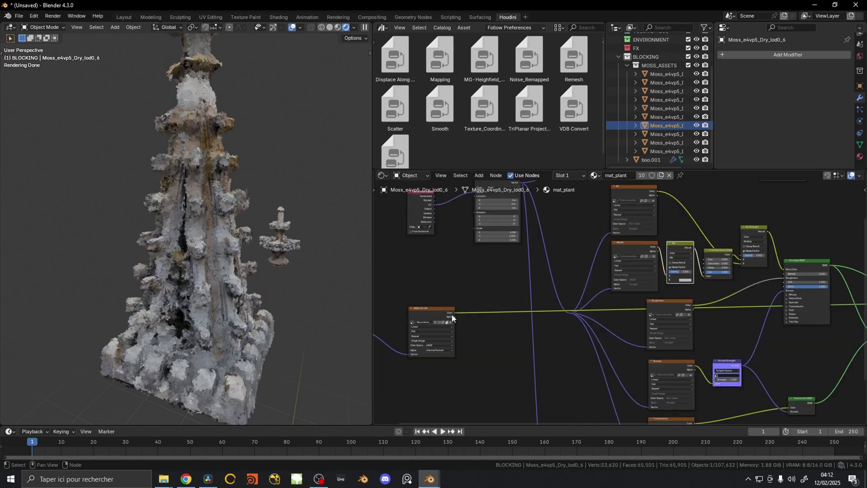
{"action": "left_click_drag", "start_coordinate": [454, 312], "coordinate": [505, 284]}
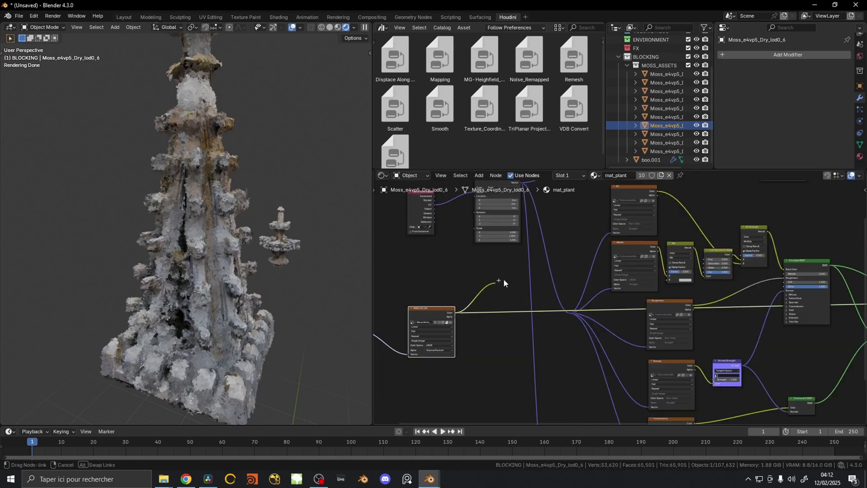
{"action": "left_click_drag", "start_coordinate": [657, 280], "coordinate": [668, 279]}
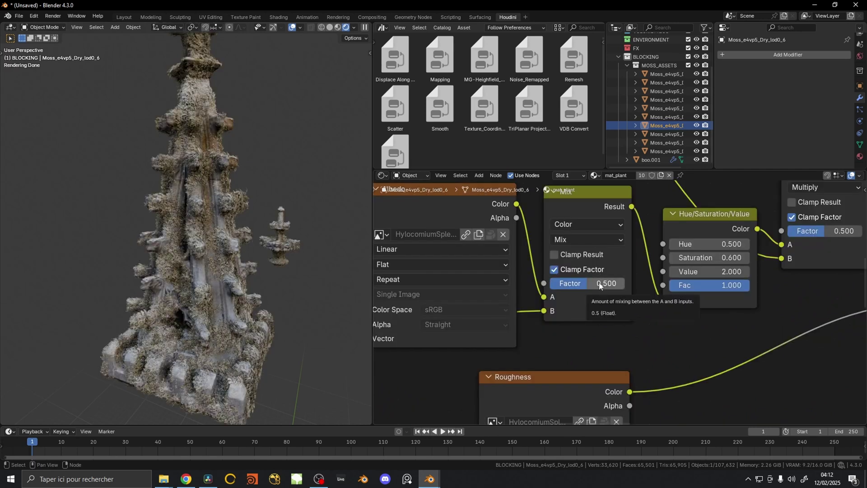
Step: Set the Mix node's Factor to 0.600 and inspect the blended moss on the tower
{"action": "left_click_drag", "start_coordinate": [594, 288], "coordinate": [634, 288]}
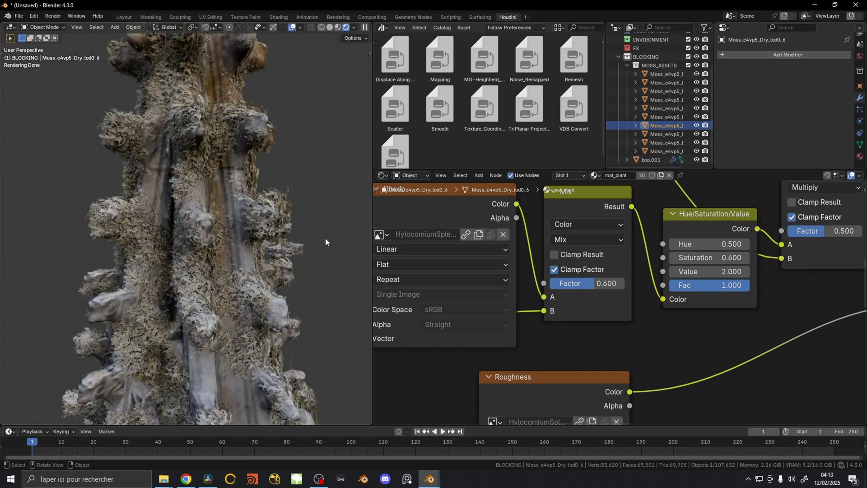
{"action": "middle_click_drag", "start_coordinate": [326, 238], "coordinate": [296, 246]}
{"action": "middle_click_drag", "start_coordinate": [223, 256], "coordinate": [235, 254], "text": "shift"}
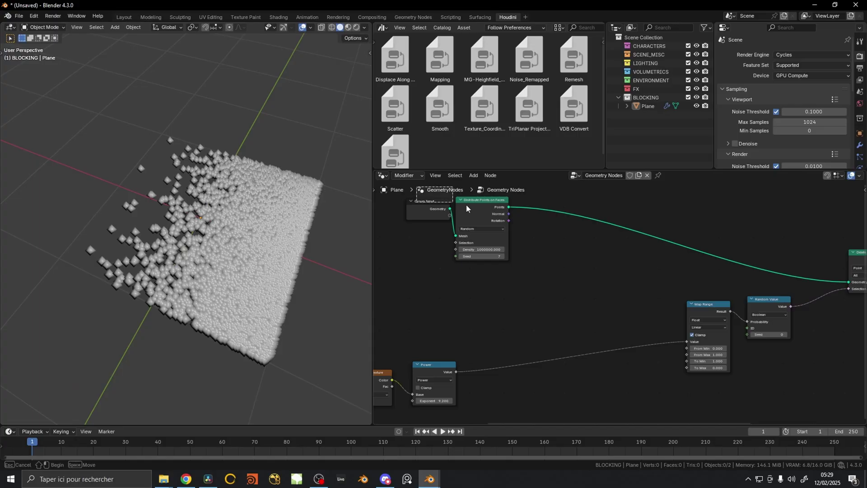
Step: Examine the Group Input and Distribute Points on Faces nodes in the plane's scatter setup, including the Density input
{"action": "left_click_drag", "start_coordinate": [466, 204], "coordinate": [478, 210]}
{"action": "left_click", "coordinate": [624, 284]}
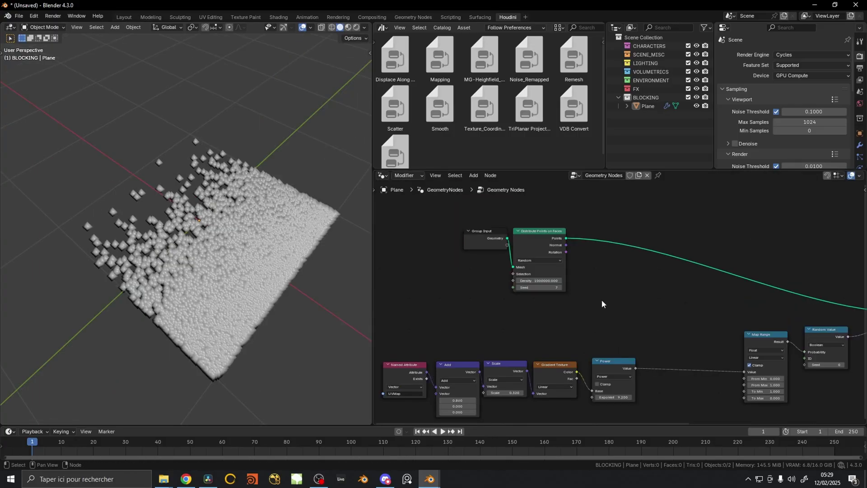
{"action": "scroll", "coordinate": [601, 299], "scroll_direction": "up", "scroll_amount": 3}
{"action": "scroll", "coordinate": [657, 350], "scroll_direction": "up", "scroll_amount": 1}
{"action": "left_click", "coordinate": [510, 250]}
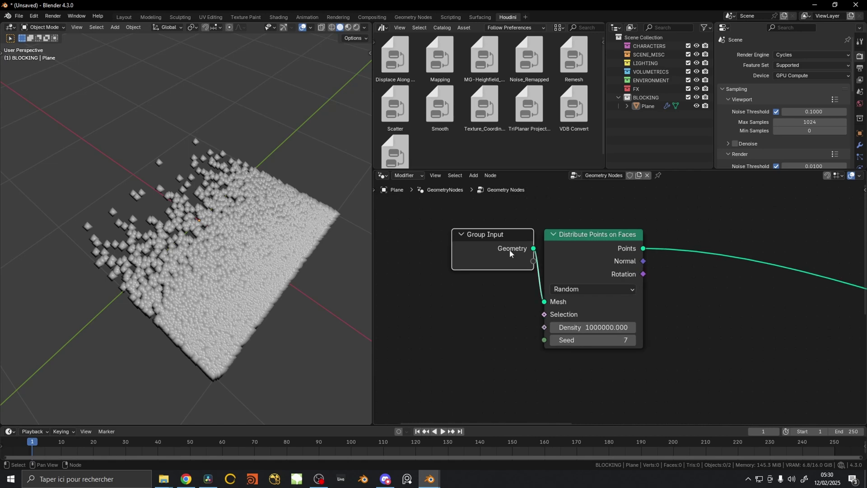
{"action": "left_click", "coordinate": [499, 291]}
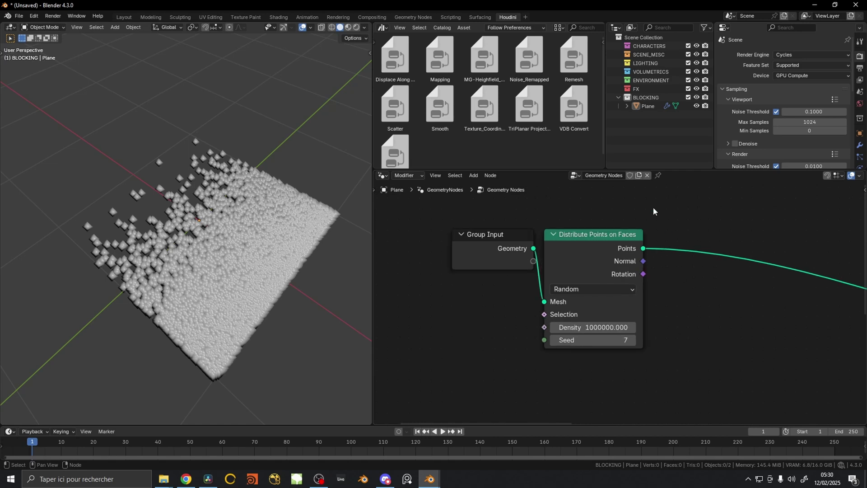
{"action": "middle_click_drag", "start_coordinate": [472, 386], "coordinate": [508, 361]}
{"action": "scroll", "coordinate": [475, 305], "scroll_direction": "up", "scroll_amount": 1}
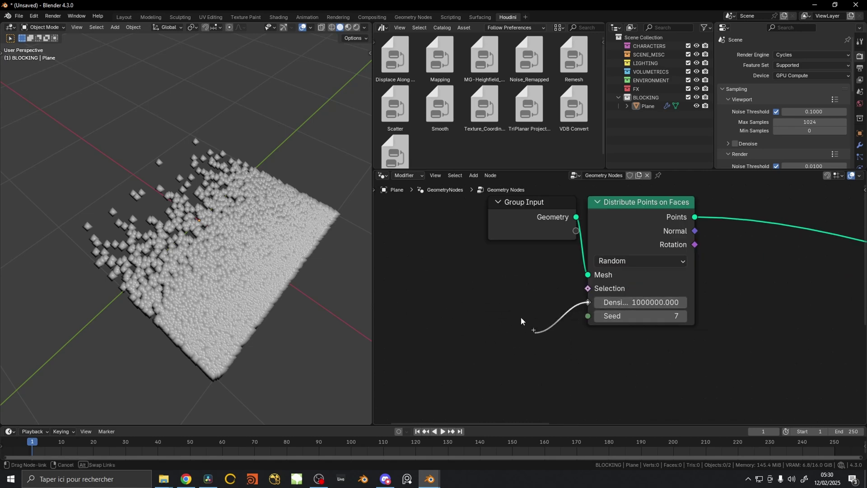
{"action": "left_click_drag", "start_coordinate": [522, 321], "coordinate": [588, 304]}
{"action": "middle_click_drag", "start_coordinate": [587, 306], "coordinate": [535, 317]}
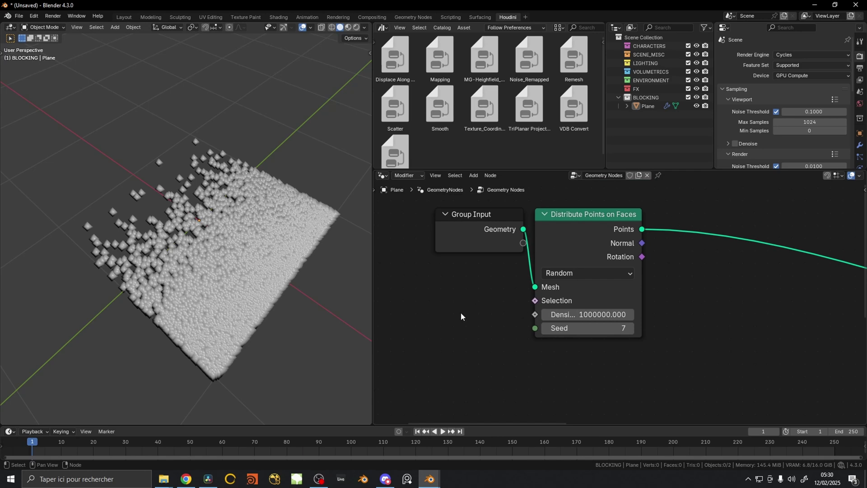
Step: Select the plane, check it in Edit Mode and inspect its scattered points from several angles
{"action": "left_click", "coordinate": [254, 244]}
{"action": "middle_click_drag", "start_coordinate": [254, 245], "coordinate": [194, 285]}
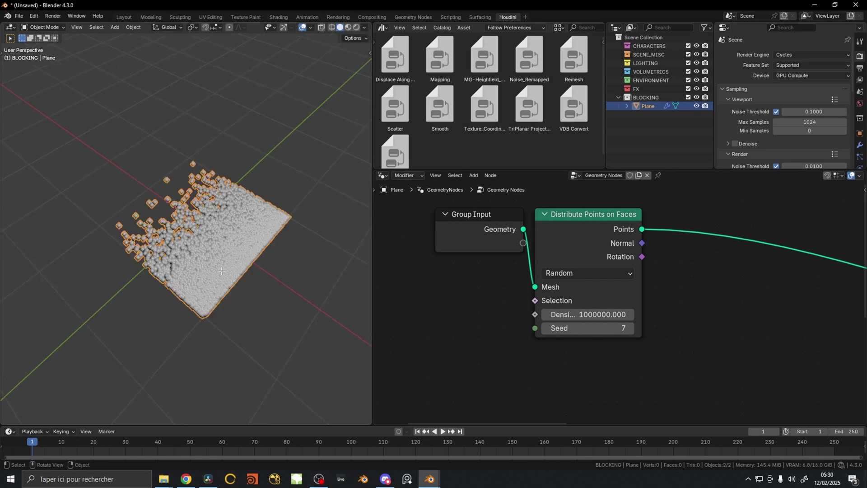
{"action": "key", "text": "Tab"}
{"action": "key", "text": "Tab"}
{"action": "middle_click_drag", "start_coordinate": [117, 265], "coordinate": [149, 280]}
{"action": "key", "text": "a"}
{"action": "scroll", "coordinate": [501, 298], "scroll_direction": "down", "scroll_amount": 2, "text": "shift"}
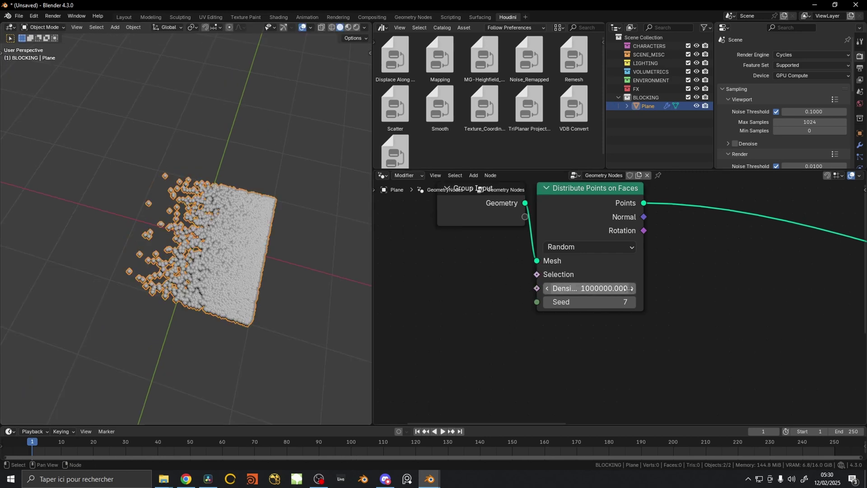
{"action": "left_click", "coordinate": [282, 278]}
{"action": "scroll", "coordinate": [275, 291], "scroll_direction": "up", "scroll_amount": 3}
{"action": "mouse_move", "coordinate": [276, 291]}
{"action": "middle_mouse_down"}
{"action": "mouse_move", "coordinate": [254, 264]}
{"action": "mouse_move", "coordinate": [266, 284]}
{"action": "middle_mouse_up"}
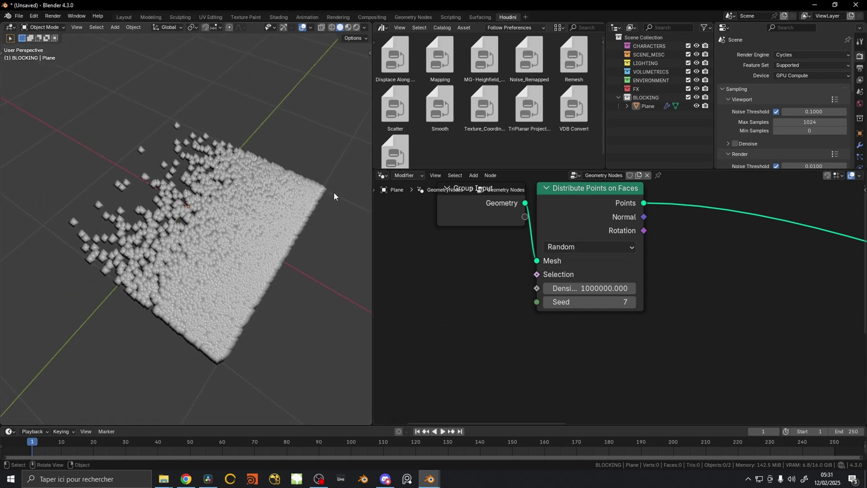
Step: Examine the Delete Geometry node and the Random Value and Map Range nodes driving its selection
{"action": "scroll", "coordinate": [669, 280], "scroll_direction": "down", "scroll_amount": 4}
{"action": "middle_click_drag", "start_coordinate": [745, 289], "coordinate": [478, 302]}
{"action": "middle_click_drag", "start_coordinate": [677, 291], "coordinate": [569, 311]}
{"action": "scroll", "coordinate": [561, 312], "scroll_direction": "up", "scroll_amount": 4}
{"action": "left_click_drag", "start_coordinate": [577, 307], "coordinate": [554, 295]}
{"action": "scroll", "coordinate": [497, 343], "scroll_direction": "down", "scroll_amount": 2}
{"action": "middle_click_drag", "start_coordinate": [428, 410], "coordinate": [535, 314]}
{"action": "left_click_drag", "start_coordinate": [486, 351], "coordinate": [512, 305]}
{"action": "middle_click_drag", "start_coordinate": [475, 420], "coordinate": [547, 385]}
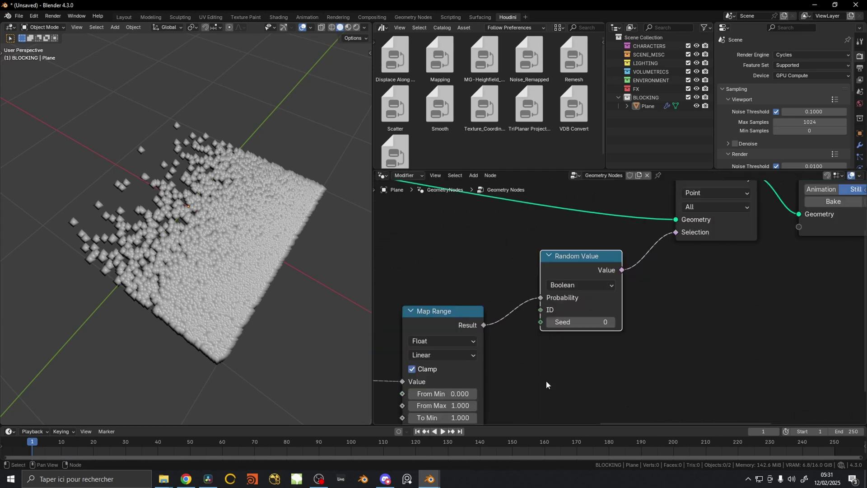
{"action": "middle_click_drag", "start_coordinate": [640, 249], "coordinate": [700, 245]}
{"action": "left_click_drag", "start_coordinate": [523, 319], "coordinate": [554, 266]}
Step: Preview the Gradient Texture and Power outputs on the plane through a Viewer node supplied with geometry
{"action": "scroll", "coordinate": [497, 280], "scroll_direction": "down", "scroll_amount": 4}
{"action": "middle_click_drag", "start_coordinate": [441, 292], "coordinate": [773, 248]}
{"action": "scroll", "coordinate": [553, 303], "scroll_direction": "up", "scroll_amount": 3}
{"action": "left_click", "coordinate": [554, 298], "text": "ctrl+shift"}
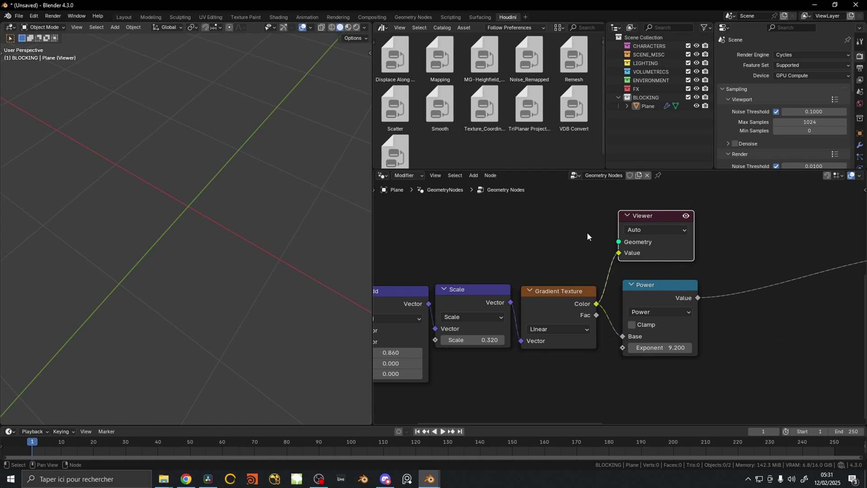
{"action": "scroll", "coordinate": [588, 233], "scroll_direction": "down", "scroll_amount": 1}
{"action": "middle_click_drag", "start_coordinate": [588, 233], "coordinate": [515, 414]}
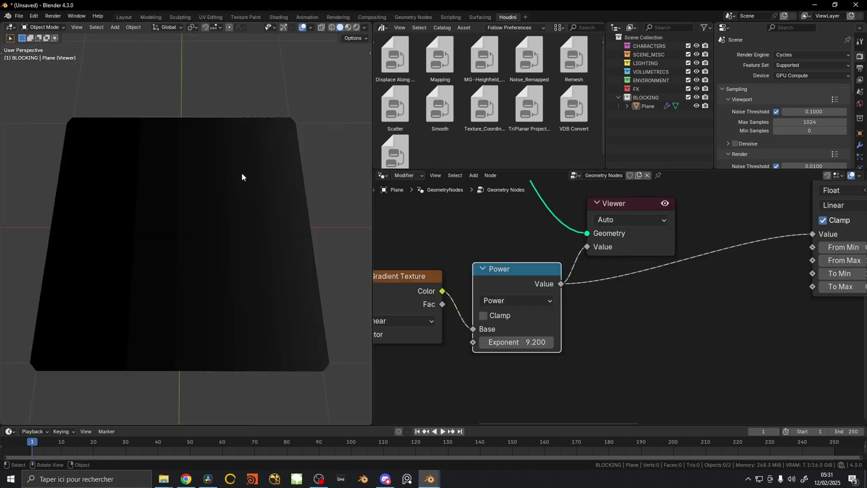
Step: Inspect the Power gradient on the plane, remove the Viewer node and look over the scattered points
{"action": "scroll", "coordinate": [709, 237], "scroll_direction": "down", "scroll_amount": 2}
{"action": "middle_click_drag", "start_coordinate": [710, 237], "coordinate": [610, 284]}
{"action": "scroll", "coordinate": [492, 295], "scroll_direction": "up", "scroll_amount": 1}
{"action": "middle_click_drag", "start_coordinate": [271, 253], "coordinate": [98, 258]}
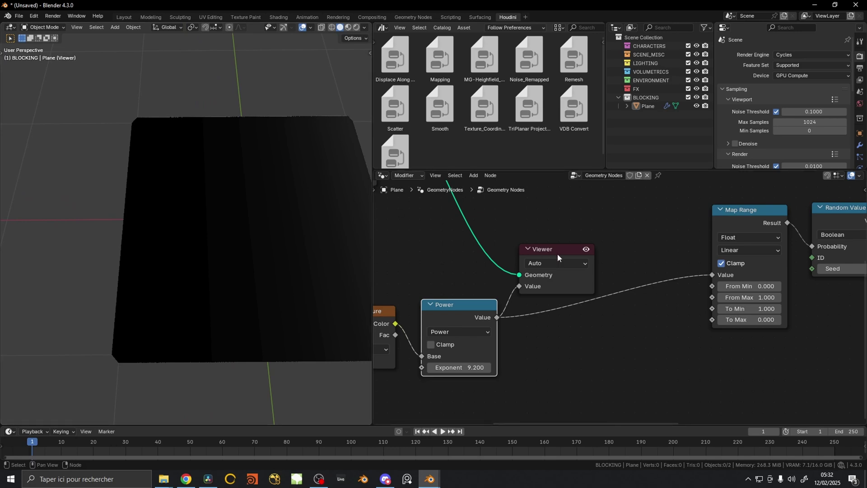
{"action": "middle_click_drag", "start_coordinate": [558, 258], "coordinate": [422, 302]}
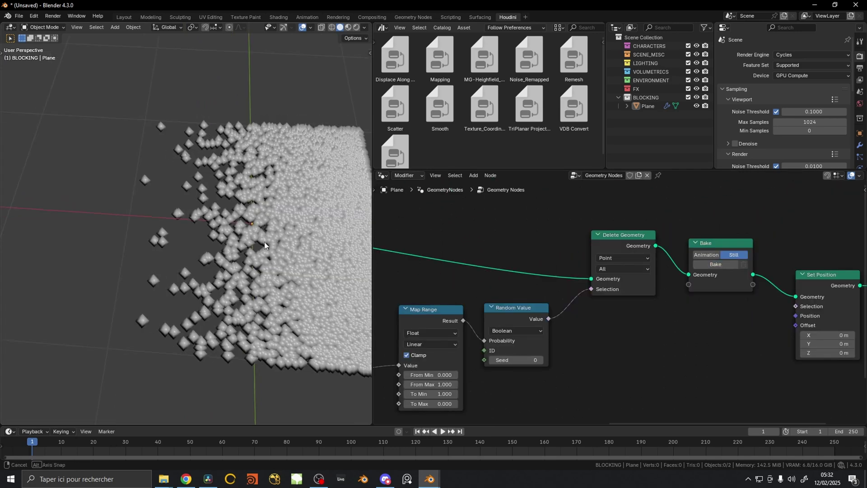
{"action": "middle_click_drag", "start_coordinate": [244, 208], "coordinate": [202, 265]}
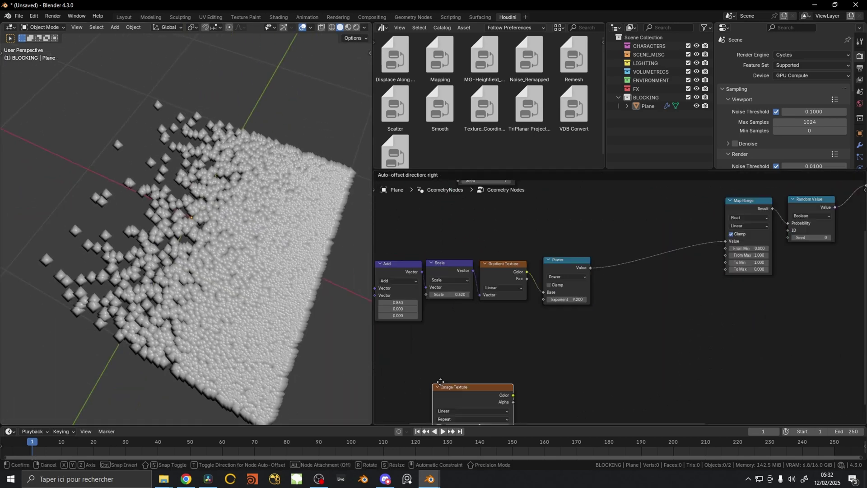
Step: Add an Image Texture node below the Gradient Texture node and load the TexturesCom image into it
{"action": "left_click_drag", "start_coordinate": [470, 382], "coordinate": [445, 337]}
{"action": "middle_click_drag", "start_coordinate": [479, 396], "coordinate": [478, 337]}
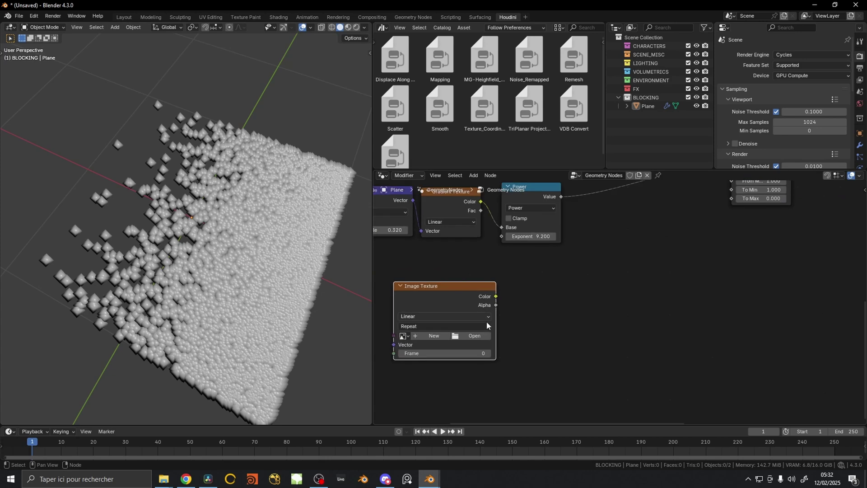
{"action": "left_click", "coordinate": [479, 336]}
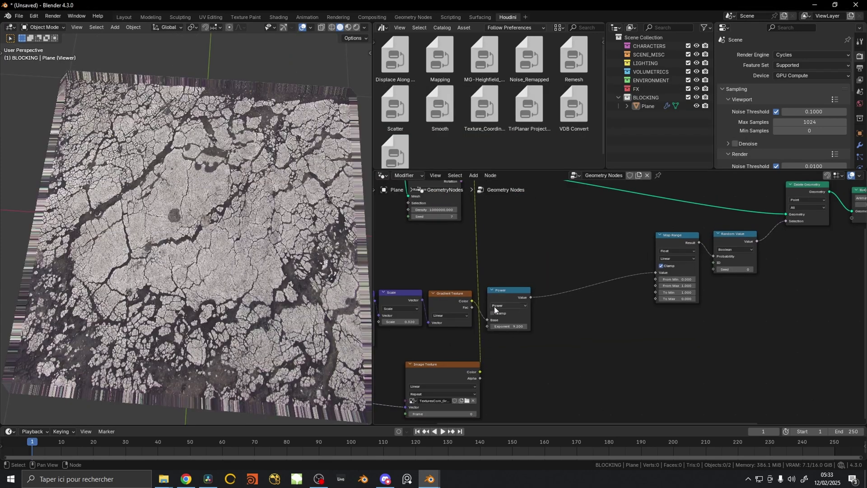
Step: Feed the Image Texture color through a Color Ramp into the Map Range value and place the ramp's black stop at 0.114
{"action": "left_click_drag", "start_coordinate": [480, 372], "coordinate": [656, 273]}
{"action": "scroll", "coordinate": [548, 320], "scroll_direction": "down", "scroll_amount": 2}
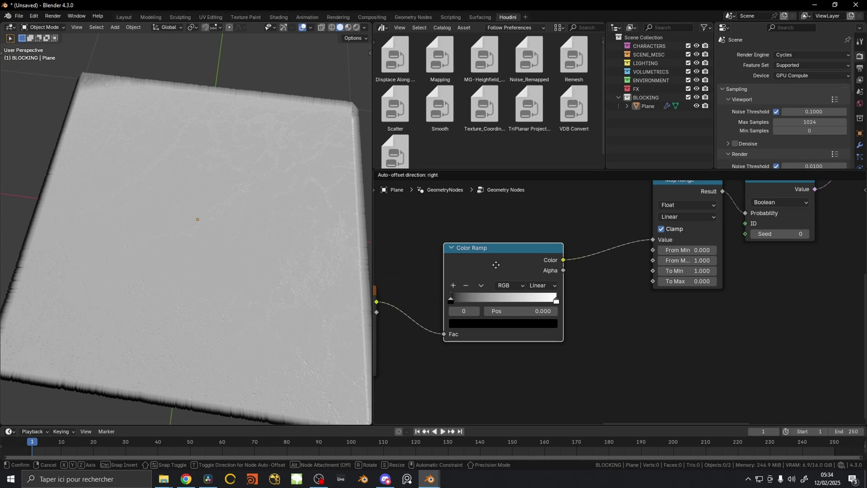
{"action": "middle_click_drag", "start_coordinate": [436, 294], "coordinate": [503, 290]}
{"action": "scroll", "coordinate": [502, 290], "scroll_direction": "up", "scroll_amount": 1}
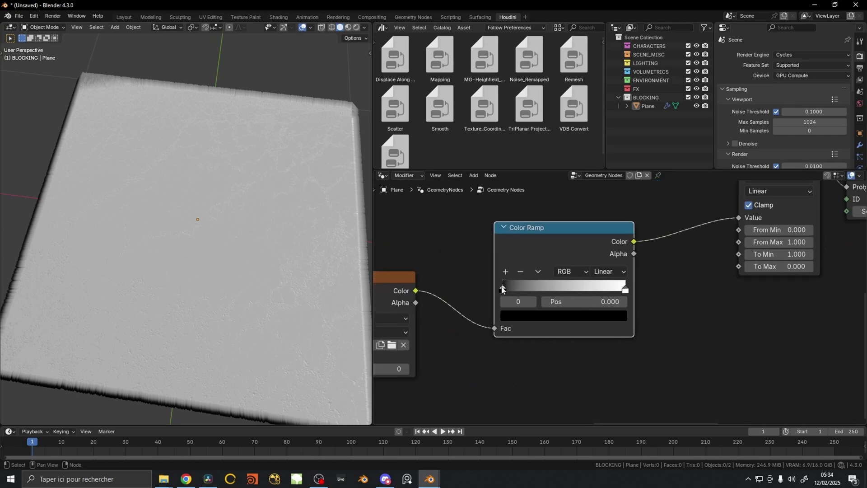
{"action": "left_click_drag", "start_coordinate": [545, 290], "coordinate": [549, 287]}
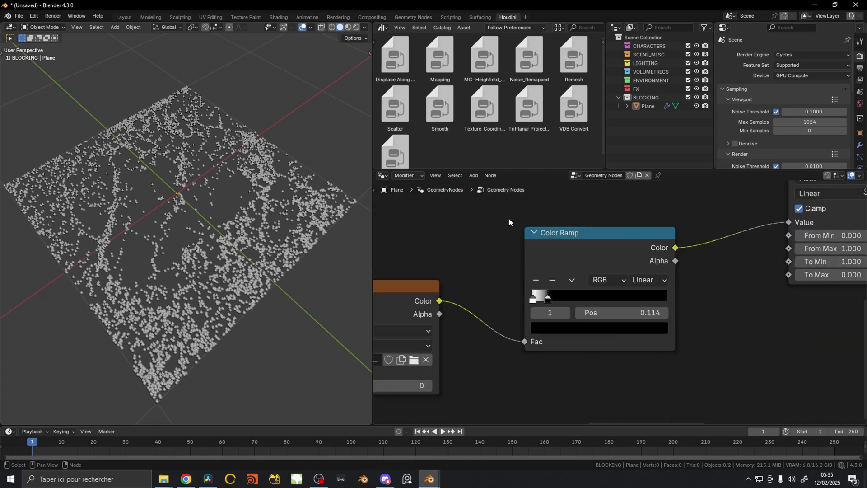
{"action": "middle_click_drag", "start_coordinate": [510, 222], "coordinate": [586, 235]}
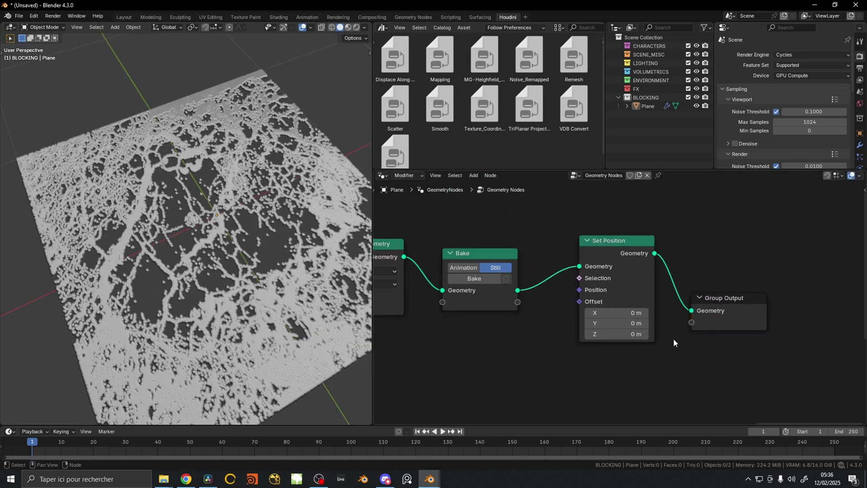
Step: Set the Set Position node's X offset to 0.02 m and bake the incoming geometry in the Bake node
{"action": "middle_click_drag", "start_coordinate": [267, 267], "coordinate": [277, 285]}
{"action": "mouse_move", "coordinate": [617, 312]}
{"action": "left_mouse_down"}
{"action": "mouse_move", "coordinate": [603, 313]}
{"action": "mouse_move", "coordinate": [617, 313]}
{"action": "left_mouse_up"}
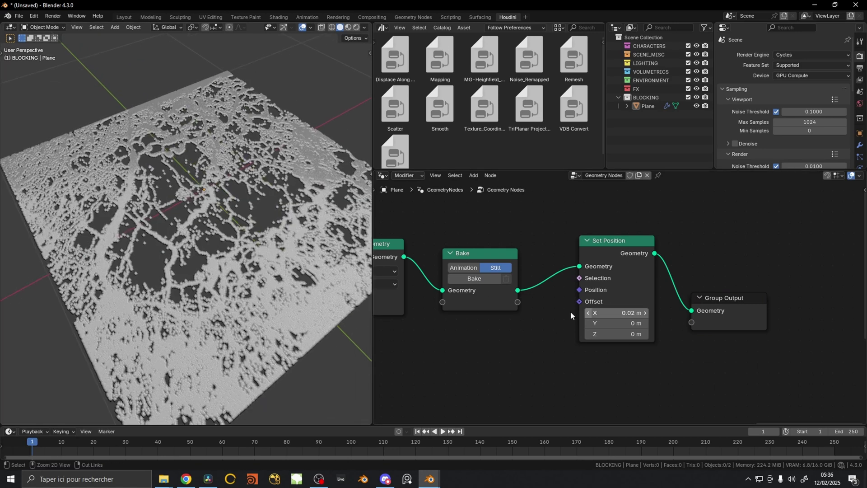
{"action": "middle_click_drag", "start_coordinate": [471, 281], "coordinate": [568, 286]}
{"action": "left_click", "coordinate": [567, 282]}
{"action": "scroll", "coordinate": [591, 368], "scroll_direction": "up", "scroll_amount": 1}
{"action": "left_click_drag", "start_coordinate": [560, 309], "coordinate": [581, 309]}
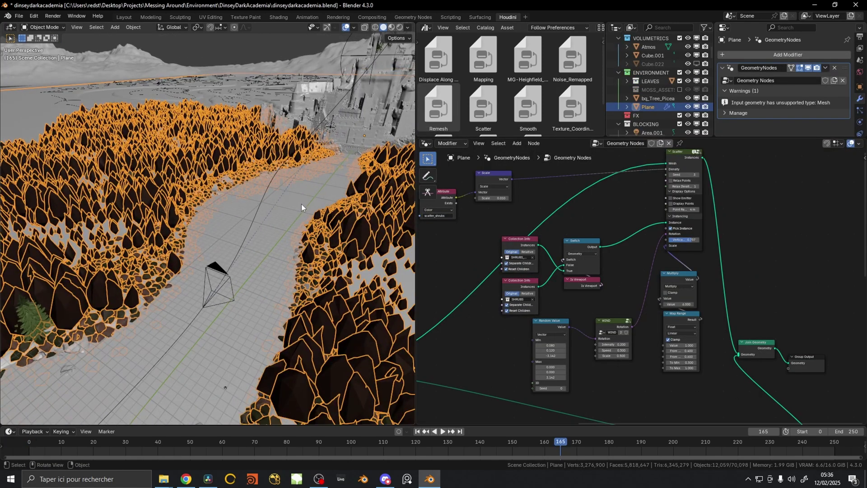
Step: Hide the viewport overlays and examine the forest instances and the Scatter node in the dinseydarkacademia scene
{"action": "middle_click_drag", "start_coordinate": [229, 216], "coordinate": [199, 149]}
{"action": "left_click", "coordinate": [346, 27]}
{"action": "middle_click_drag", "start_coordinate": [678, 175], "coordinate": [587, 264]}
{"action": "scroll", "coordinate": [586, 264], "scroll_direction": "up", "scroll_amount": 2}
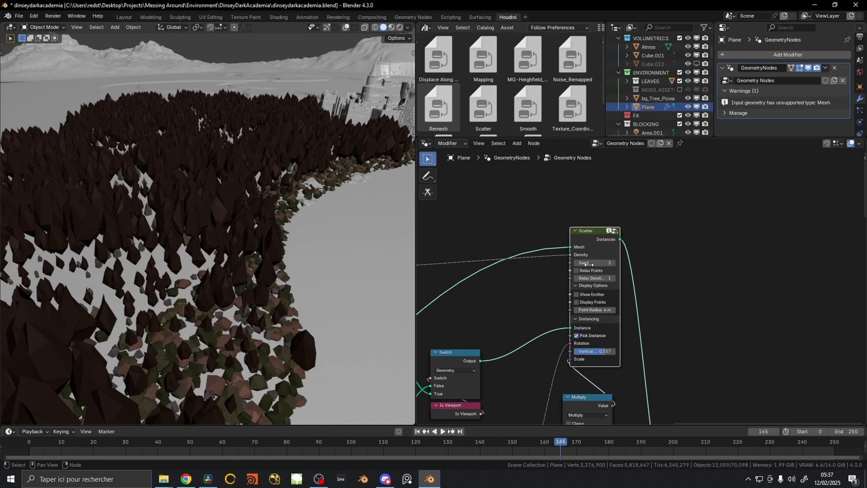
{"action": "middle_click_drag", "start_coordinate": [262, 233], "coordinate": [251, 176]}
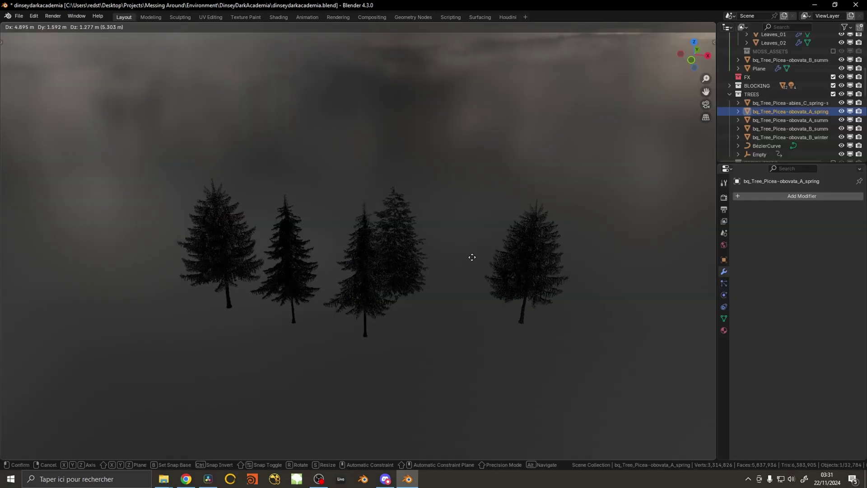
Step: Move the bq_Tree_Picea-obovata_A_spring tree about 5.3 m into place beside the other spruces
{"action": "left_click", "coordinate": [474, 264]}
{"action": "middle_click_drag", "start_coordinate": [488, 265], "coordinate": [411, 279]}
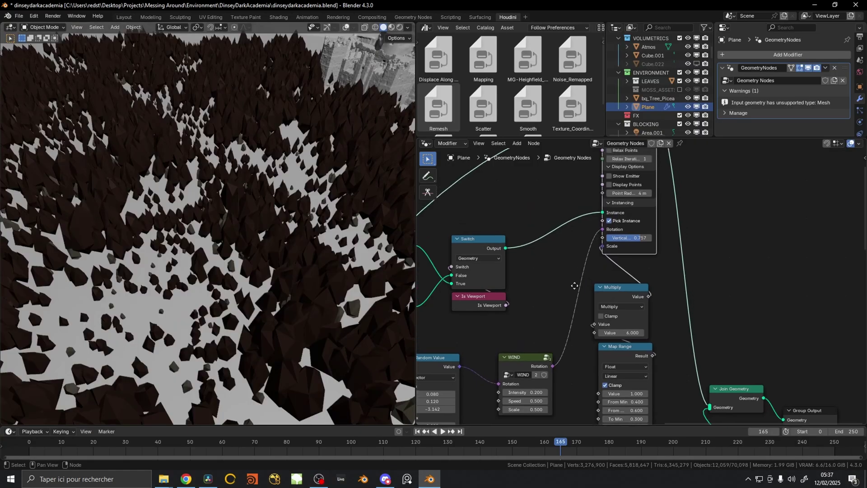
Step: Examine both Scatter networks on the forest plane and the rock asset among the shrubs at the path's edge
{"action": "middle_click_drag", "start_coordinate": [619, 283], "coordinate": [613, 264]}
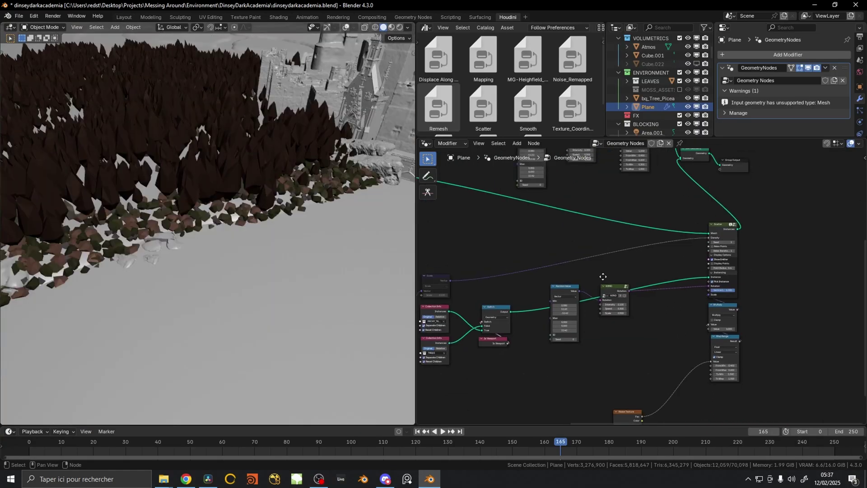
{"action": "scroll", "coordinate": [583, 267], "scroll_direction": "down", "scroll_amount": 5}
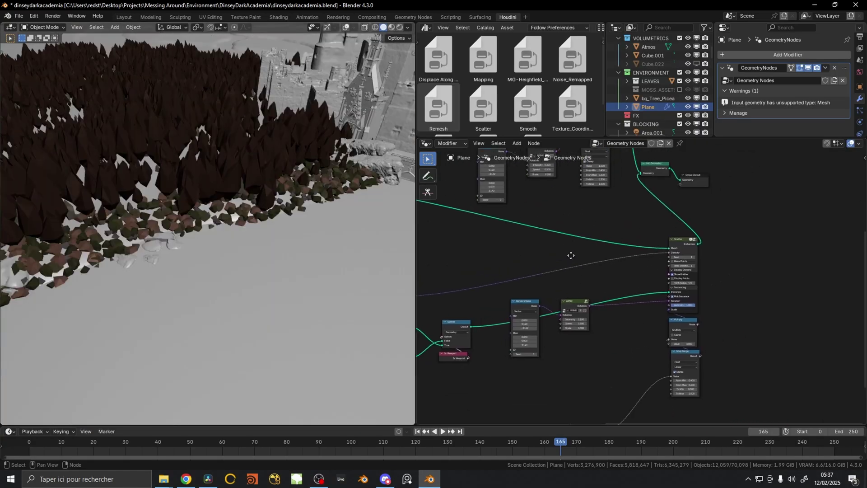
{"action": "scroll", "coordinate": [334, 182], "scroll_direction": "up", "scroll_amount": 6}
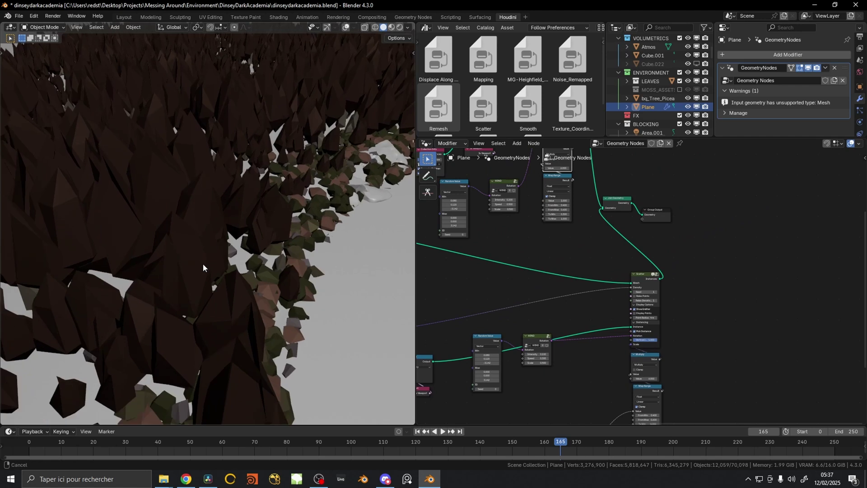
{"action": "left_click", "coordinate": [235, 220]}
{"action": "middle_click_drag", "start_coordinate": [332, 194], "coordinate": [251, 215], "text": "shift"}
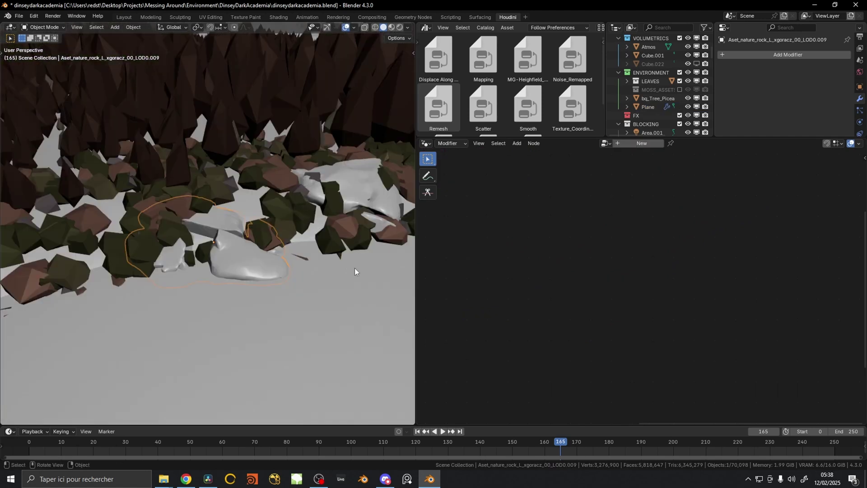
{"action": "middle_click_drag", "start_coordinate": [354, 268], "coordinate": [300, 270], "text": "shift"}
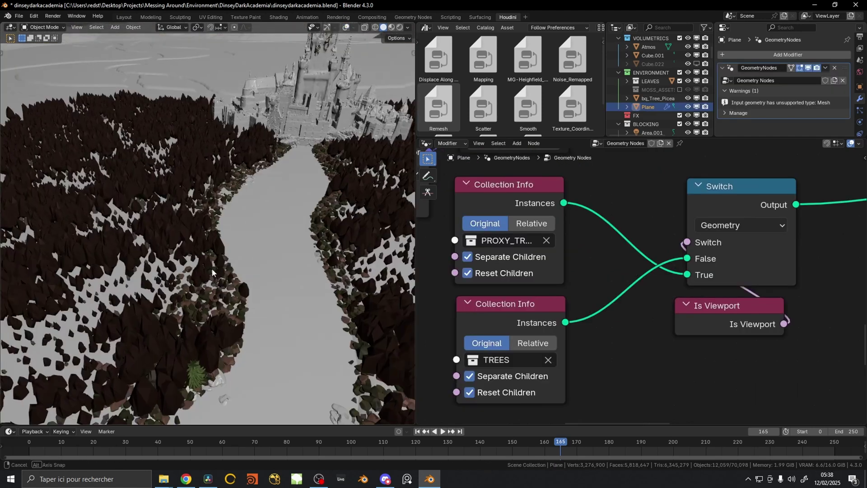
Step: Examine the PROXY_TREES and TREES Collection Info nodes and the Is Viewport node driving the Switch between them
{"action": "scroll", "coordinate": [255, 257], "scroll_direction": "up", "scroll_amount": 8}
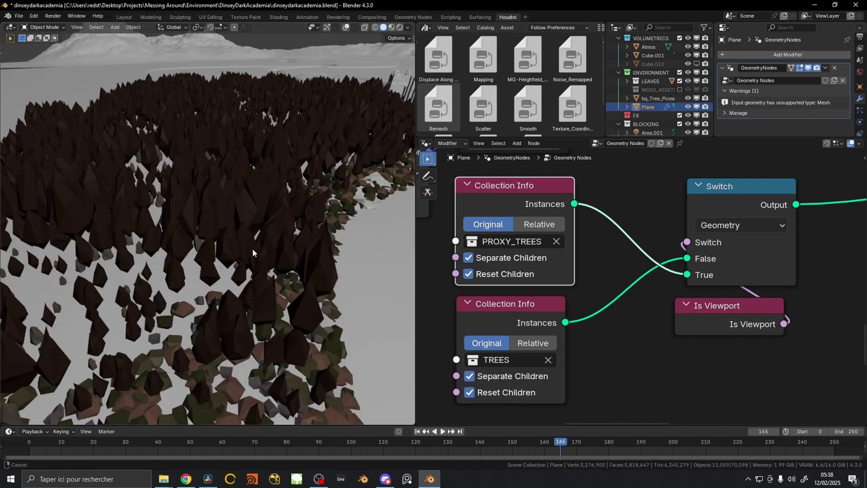
{"action": "middle_click_drag", "start_coordinate": [303, 211], "coordinate": [283, 219], "text": "shift"}
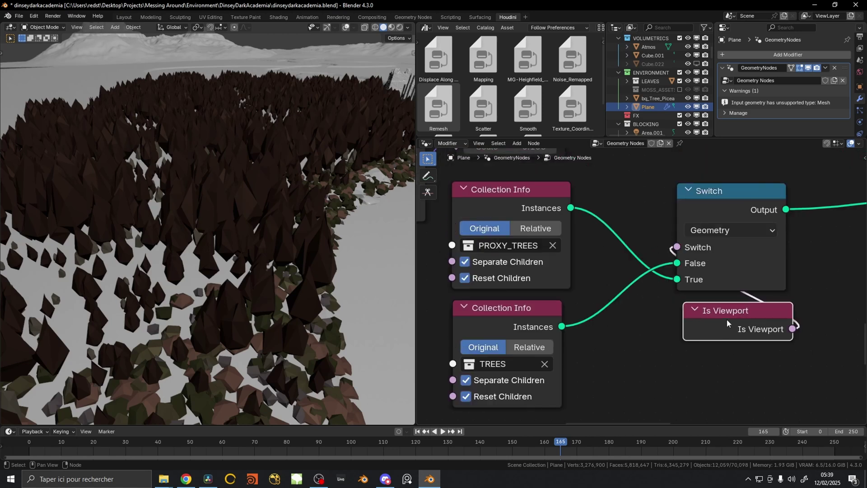
{"action": "left_click_drag", "start_coordinate": [729, 317], "coordinate": [723, 314]}
{"action": "left_click", "coordinate": [541, 211]}
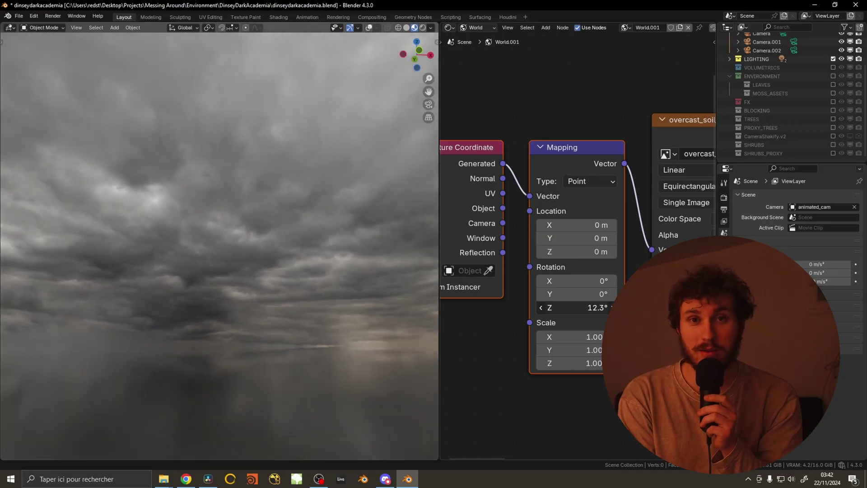
Step: Adjust the Z rotation of the overcast sky in the World.001 Mapping node
{"action": "left_click_drag", "start_coordinate": [582, 308], "coordinate": [546, 307]}
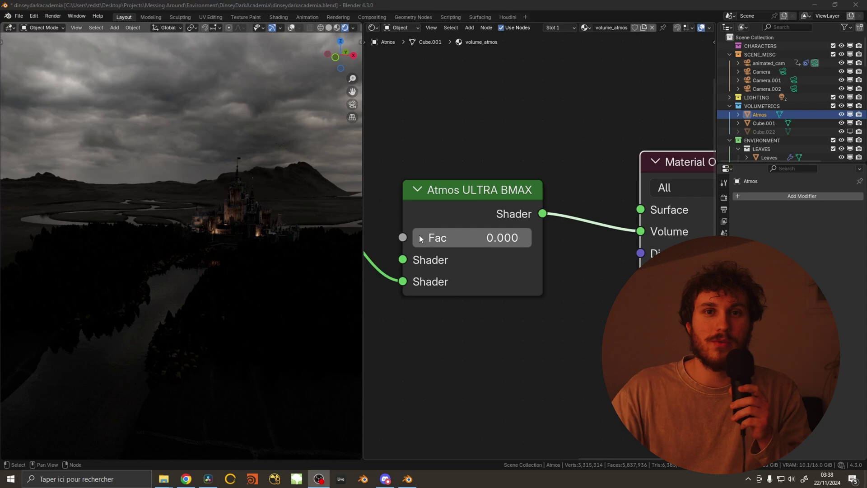
Step: Raise the Fac of the Atmos ULTRA BMAX shader mix and enable the Cube.022 haze volume in the viewport
{"action": "left_click_drag", "start_coordinate": [420, 238], "coordinate": [538, 240]}
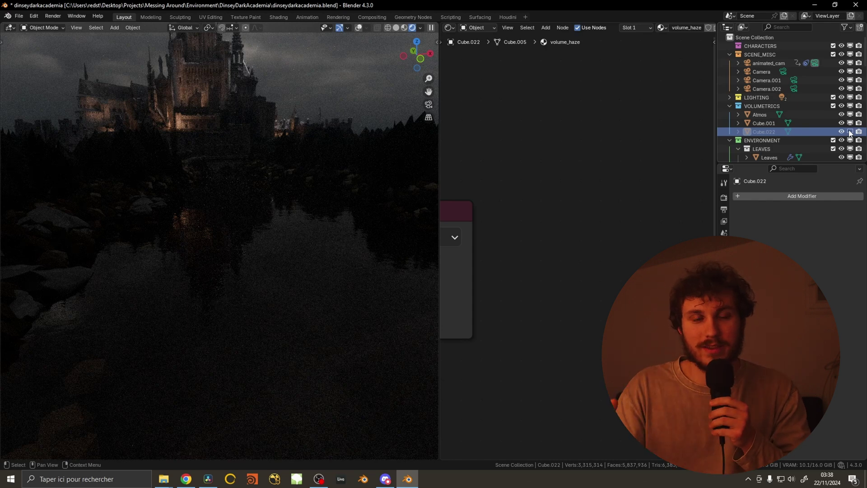
{"action": "left_click", "coordinate": [851, 132]}
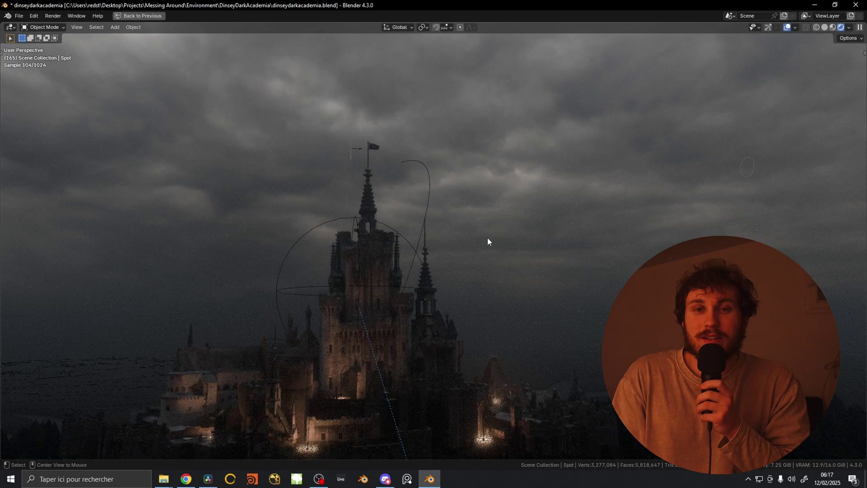
Step: Reveal all hidden objects in the rendered castle scene and view the castle from another angle
{"action": "key", "text": "alt+h"}
{"action": "middle_click_drag", "start_coordinate": [542, 267], "coordinate": [469, 298]}
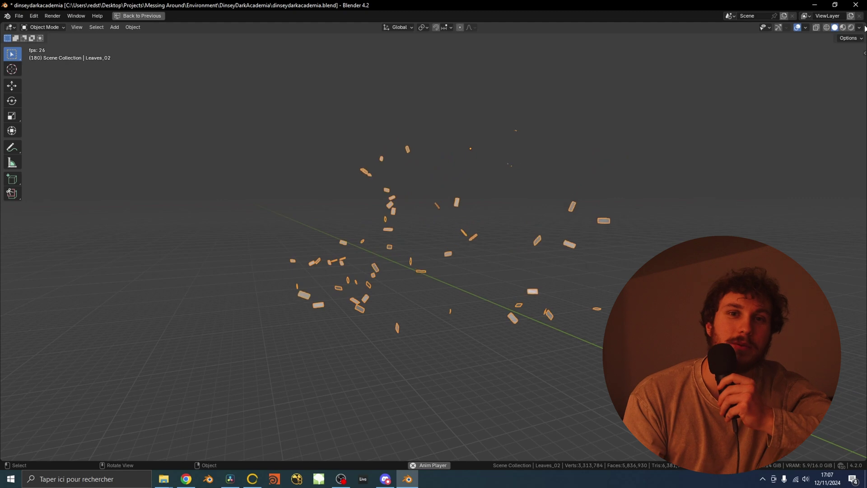
Step: Examine the Leaves object's simulation zone nodes, including INITIAL VELOCITY and Random Value, while the animation plays
{"action": "key", "text": "ctrl+space"}
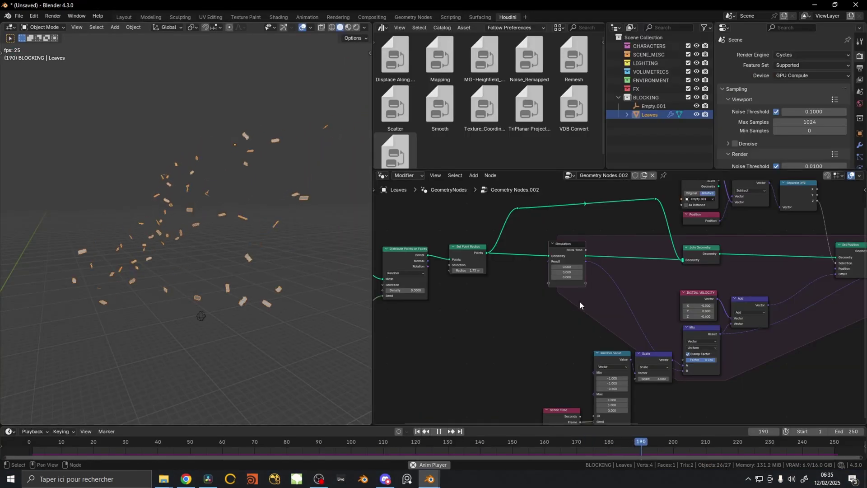
{"action": "middle_click_drag", "start_coordinate": [581, 304], "coordinate": [492, 300]}
{"action": "middle_click_drag", "start_coordinate": [614, 330], "coordinate": [579, 298]}
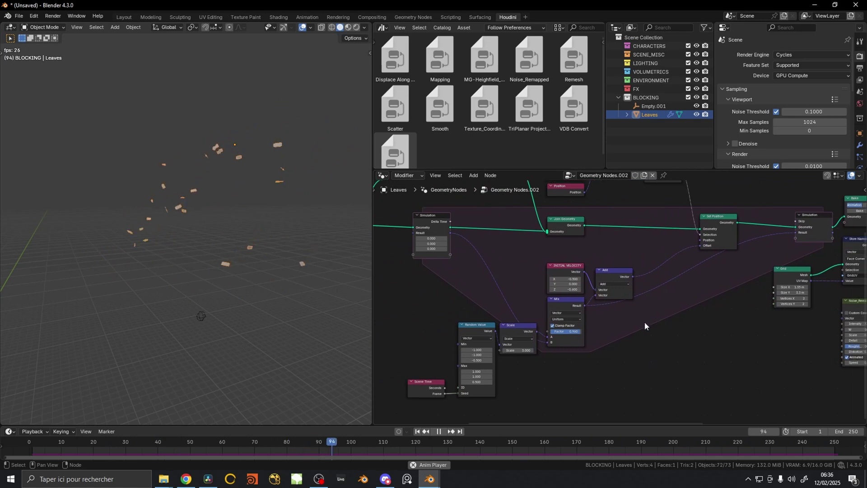
{"action": "scroll", "coordinate": [644, 321], "scroll_direction": "up", "scroll_amount": 1}
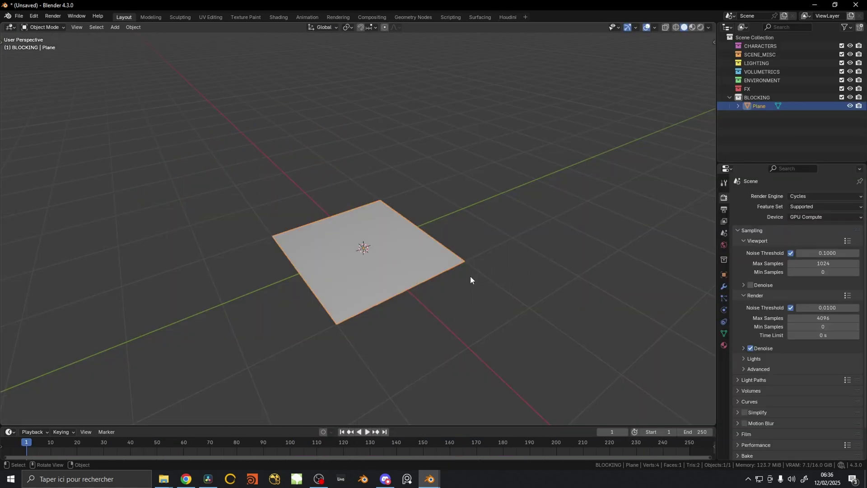
Step: Scale the ground plane by about 1.71 and add a second mesh plane at the origin
{"action": "key", "text": "s"}
{"action": "left_click", "coordinate": [548, 288]}
{"action": "middle_click_drag", "start_coordinate": [346, 189], "coordinate": [330, 186]}
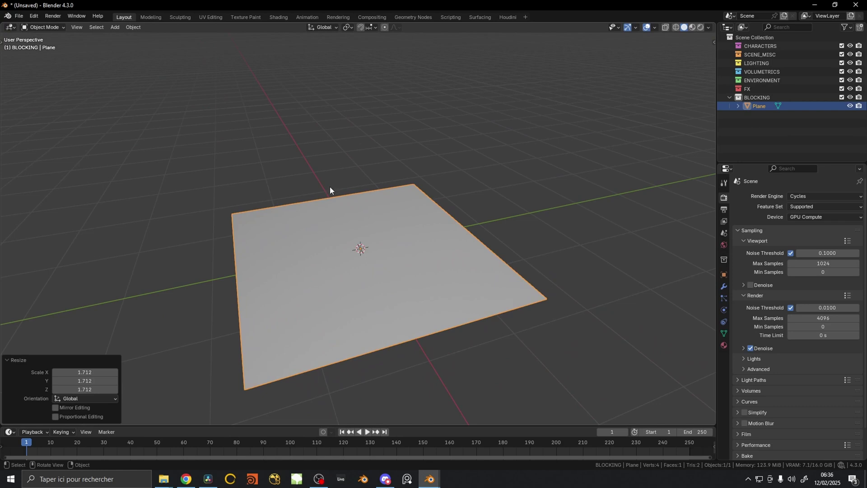
{"action": "key", "text": "shift+a"}
{"action": "mouse_move", "coordinate": [370, 237]}
{"action": "left_click", "coordinate": [407, 249]}
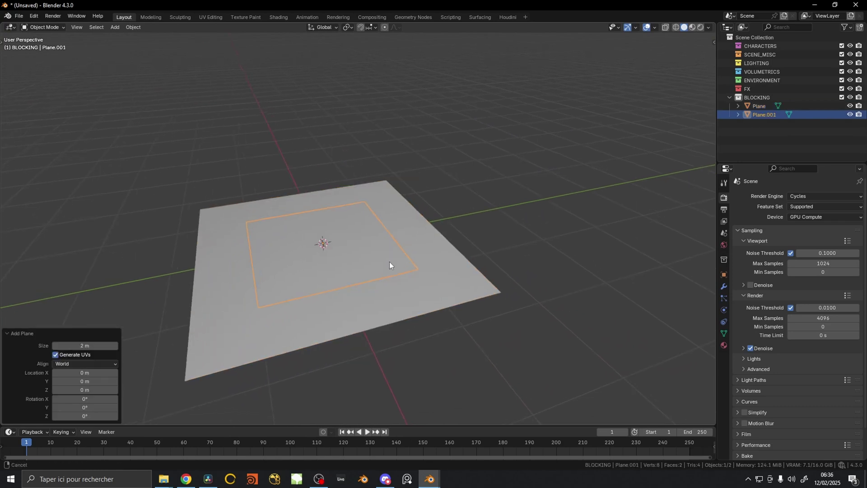
Step: Stand the new plane upright beyond the ground plane's edge and raise it above the ground
{"action": "key", "text": "g"}
{"action": "key", "text": "x"}
{"action": "left_click", "coordinate": [537, 245]}
{"action": "key", "text": "r"}
{"action": "key", "text": "x"}
{"action": "left_click", "coordinate": [485, 152]}
{"action": "key", "text": "z"}
{"action": "left_click", "coordinate": [471, 195]}
{"action": "key", "text": "g"}
{"action": "key", "text": "z"}
{"action": "left_click", "coordinate": [468, 144]}
Step: Cut an edge loop through the middle of the upright plane and shift it horizontally to fold the plane
{"action": "middle_click_drag", "start_coordinate": [439, 179], "coordinate": [481, 220]}
{"action": "key", "text": "Tab"}
{"action": "key", "text": "ctrl+r"}
{"action": "double_click", "coordinate": [425, 168]}
{"action": "key", "text": "g"}
{"action": "key", "text": "shift+z"}
{"action": "left_click", "coordinate": [429, 236]}
{"action": "key", "text": "Tab"}
{"action": "middle_click_drag", "start_coordinate": [425, 236], "coordinate": [407, 244]}
Step: Refine the middle edge's horizontal position and bevel it with several segments to round the fold into a curve
{"action": "key", "text": "Tab"}
{"action": "key", "text": "g"}
{"action": "key", "text": "shift+z"}
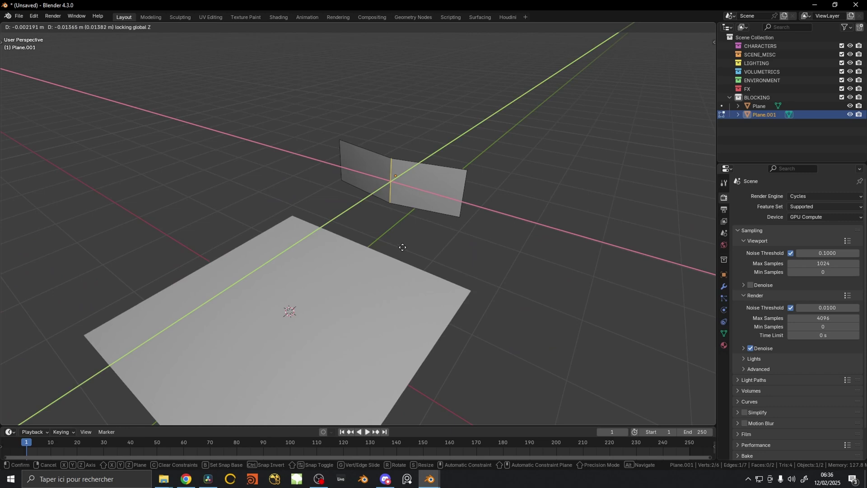
{"action": "left_click", "coordinate": [402, 248]}
{"action": "key", "text": "ctrl+b"}
{"action": "left_click", "coordinate": [445, 253]}
{"action": "key", "text": "Tab"}
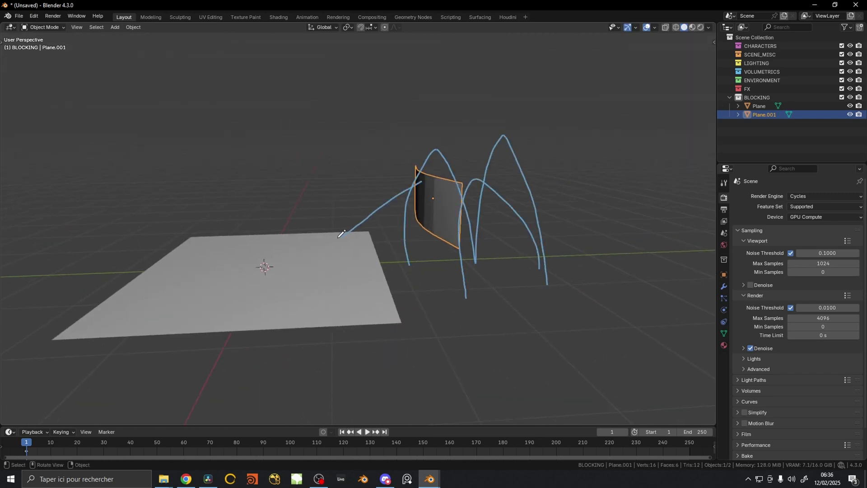
Step: Sketch an annotation mark toward the ground plane and create a new Geometry Nodes tree on the curved plane
{"action": "right_click_drag", "start_coordinate": [347, 213], "coordinate": [341, 248]}
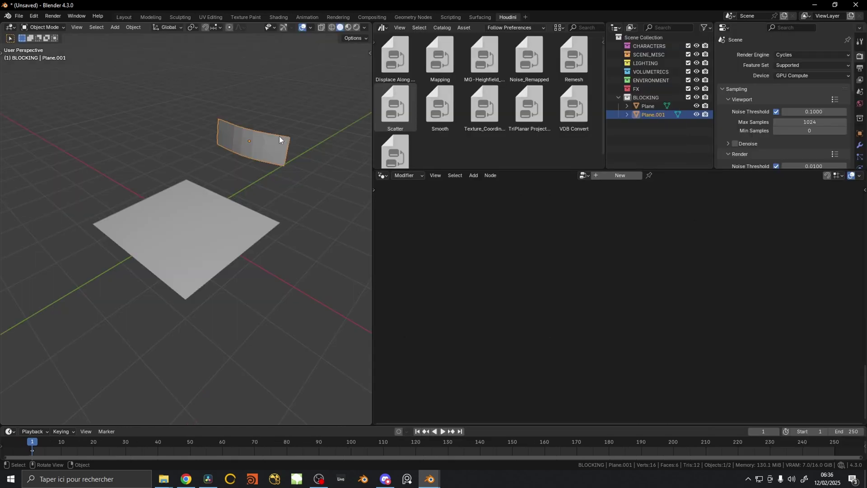
{"action": "key", "text": "KP_Decimal"}
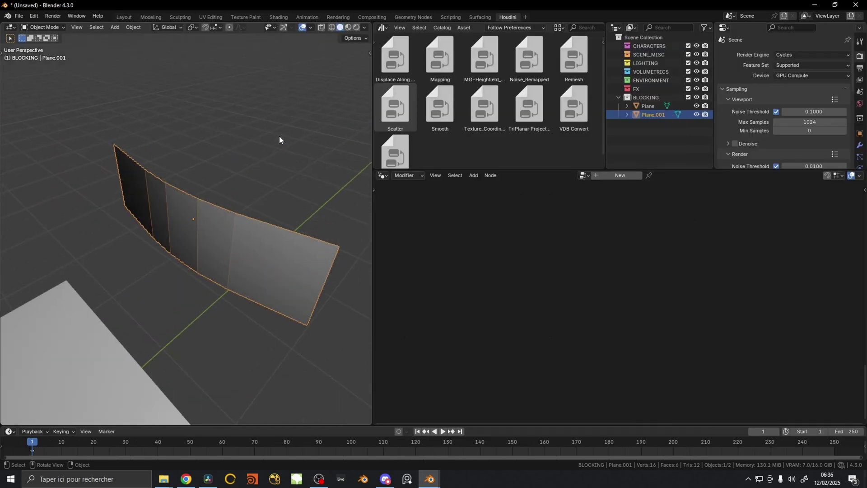
{"action": "scroll", "coordinate": [234, 239], "scroll_direction": "down", "scroll_amount": 6}
{"action": "middle_click_drag", "start_coordinate": [234, 240], "coordinate": [256, 217]}
{"action": "left_click", "coordinate": [620, 176]}
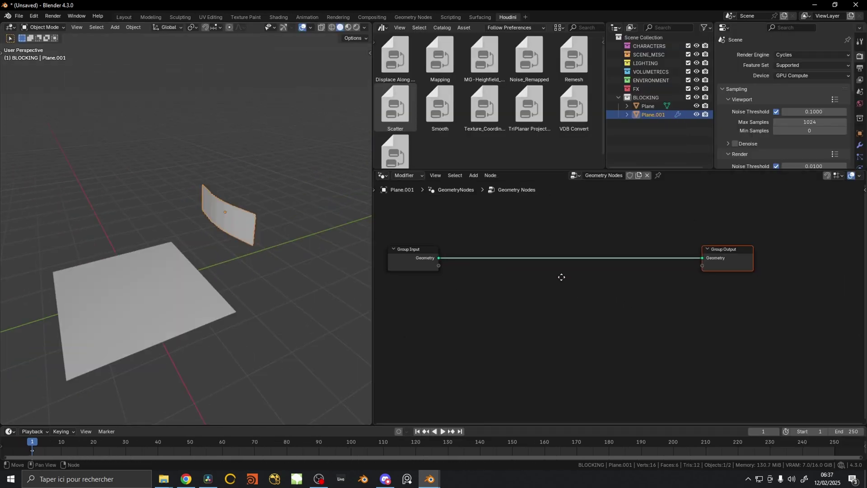
Step: Insert a Distribute Points on Faces node between Group Input and Group Output and set its Density to 3
{"action": "key", "text": "shift+a"}
{"action": "type", "text": "distr"}
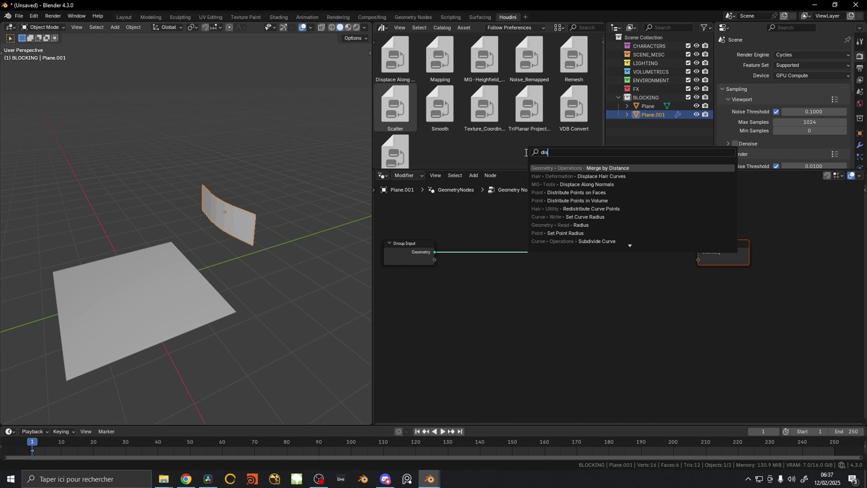
{"action": "key", "text": "Return"}
{"action": "left_click", "coordinate": [472, 224]}
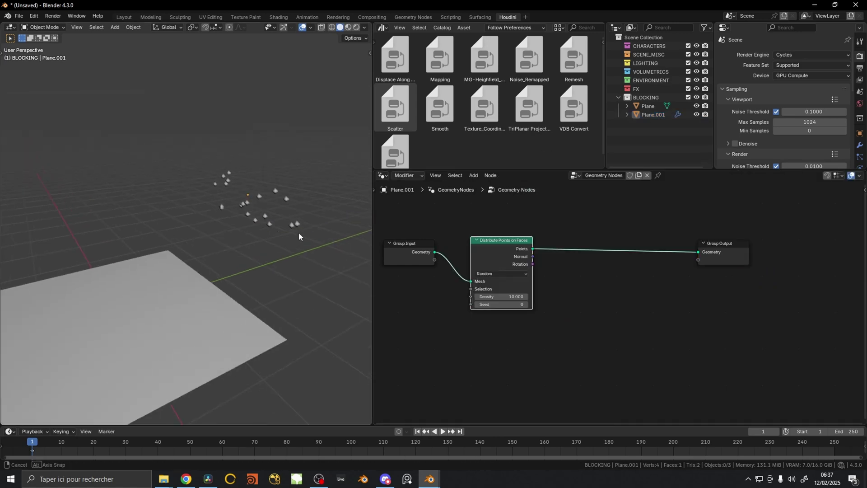
{"action": "double_click", "coordinate": [513, 296]}
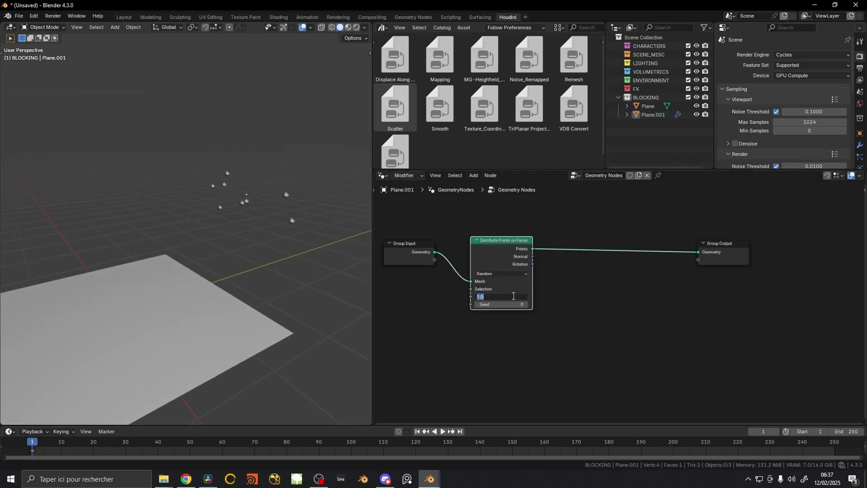
{"action": "middle_click_drag", "start_coordinate": [513, 297], "coordinate": [624, 296]}
{"action": "scroll", "coordinate": [615, 278], "scroll_direction": "up", "scroll_amount": 1}
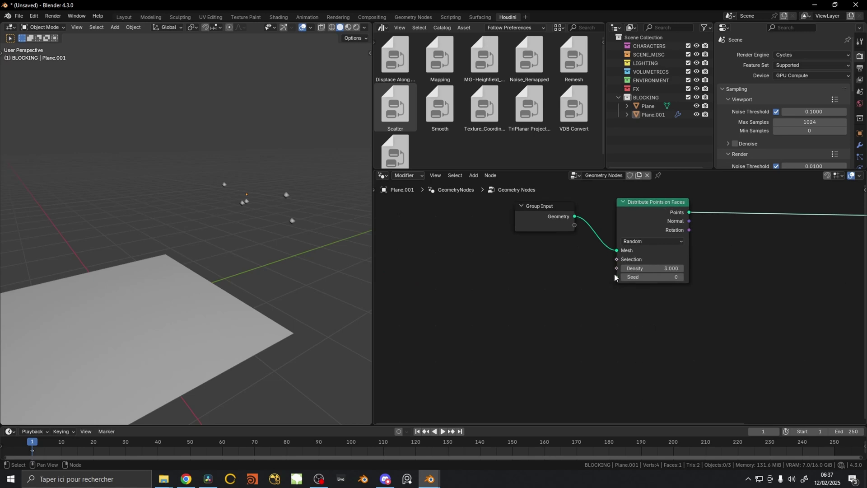
Step: Add a Scene Time node, feed its Frame output into the point distribution's Seed, and play the animation
{"action": "left_click_drag", "start_coordinate": [564, 291], "coordinate": [564, 293]}
{"action": "type", "text": "frame"}
{"action": "key", "text": "Return"}
{"action": "left_click", "coordinate": [564, 293]}
{"action": "key", "text": "space"}
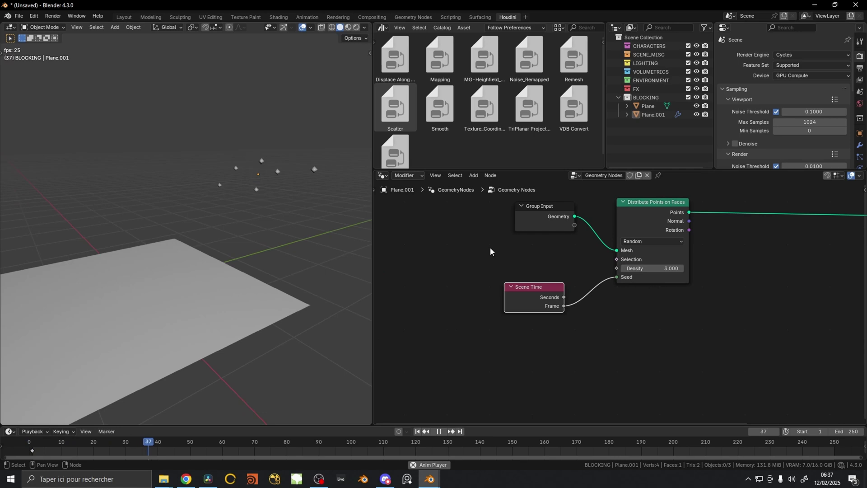
Step: Reduce the Distribute Points on Faces Density to 0.5
{"action": "left_click", "coordinate": [659, 268]}
{"action": "type", "text": "1"}
{"action": "key", "text": "Return"}
{"action": "left_click", "coordinate": [658, 267]}
{"action": "type", "text": "0.5"}
{"action": "key", "text": "Return"}
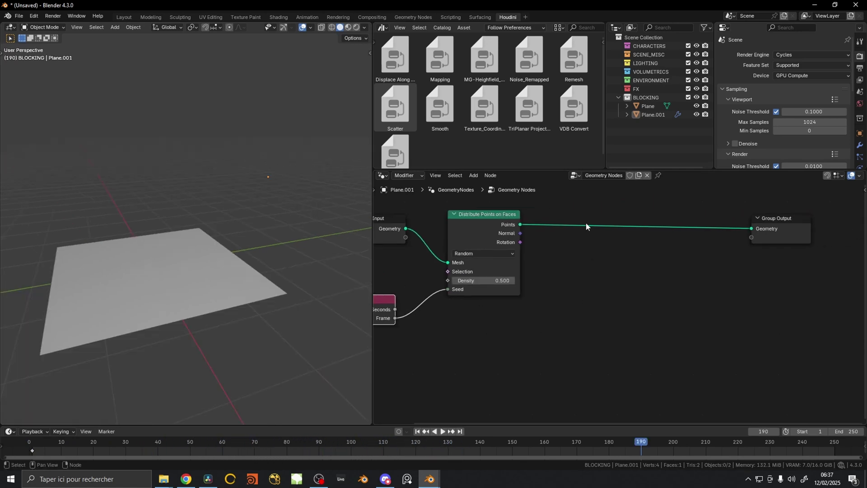
Step: Insert a Store Named Attribute node between Distribute Points on Faces and Group Output
{"action": "key", "text": "shift+a"}
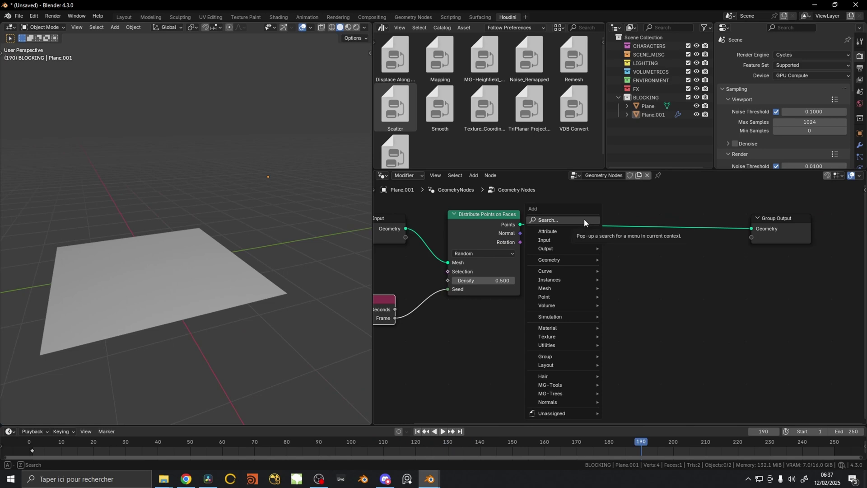
{"action": "left_click", "coordinate": [585, 221]}
{"action": "type", "text": "store"}
{"action": "key", "text": "Return"}
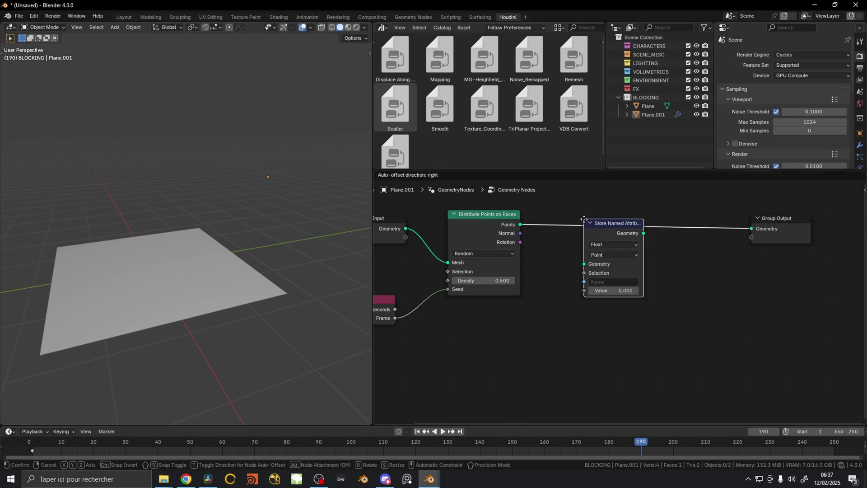
{"action": "left_click", "coordinate": [568, 204]}
Step: Name the stored attribute Velocity and set its data type to Vector
{"action": "left_click", "coordinate": [583, 267]}
{"action": "type", "text": "V"}
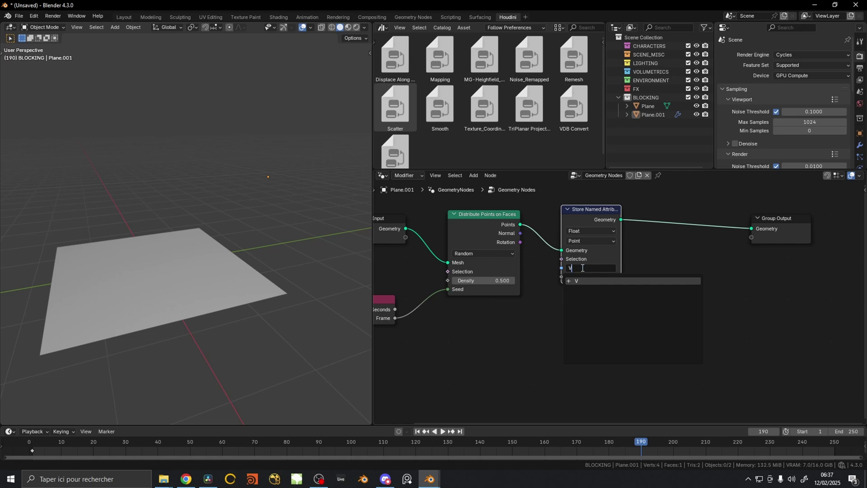
{"action": "type", "text": "eloci"}
{"action": "key", "text": "Return"}
{"action": "scroll", "coordinate": [578, 253], "scroll_direction": "up", "scroll_amount": 1}
{"action": "left_click", "coordinate": [566, 208]}
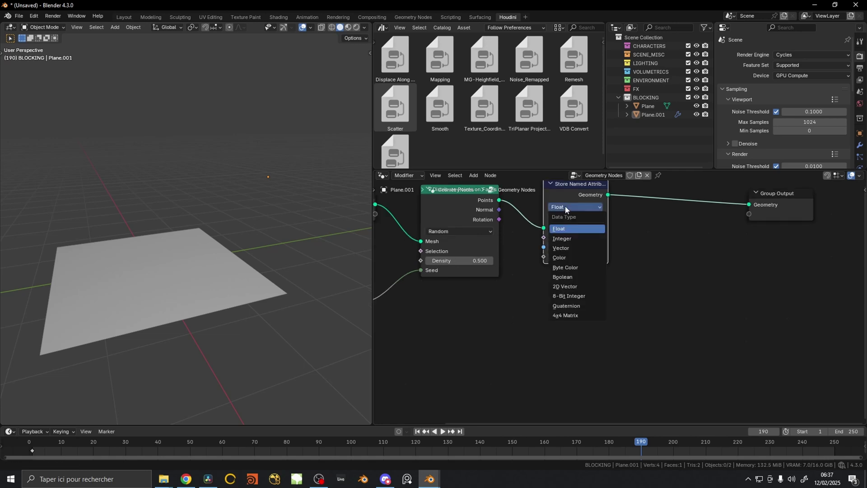
{"action": "left_click", "coordinate": [568, 247]}
Step: Sketch an arrow for the fall direction and set the Velocity value to -0.5 on Y and -0.6 on Z
{"action": "middle_click_drag", "start_coordinate": [276, 190], "coordinate": [296, 184]}
{"action": "left_click_drag", "start_coordinate": [295, 180], "coordinate": [266, 200]}
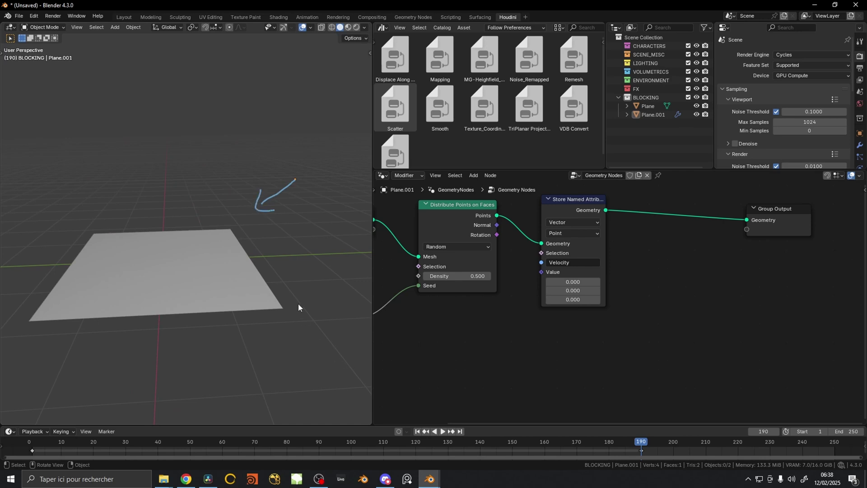
{"action": "middle_click_drag", "start_coordinate": [298, 308], "coordinate": [293, 285]}
{"action": "scroll", "coordinate": [570, 282], "scroll_direction": "up", "scroll_amount": 2}
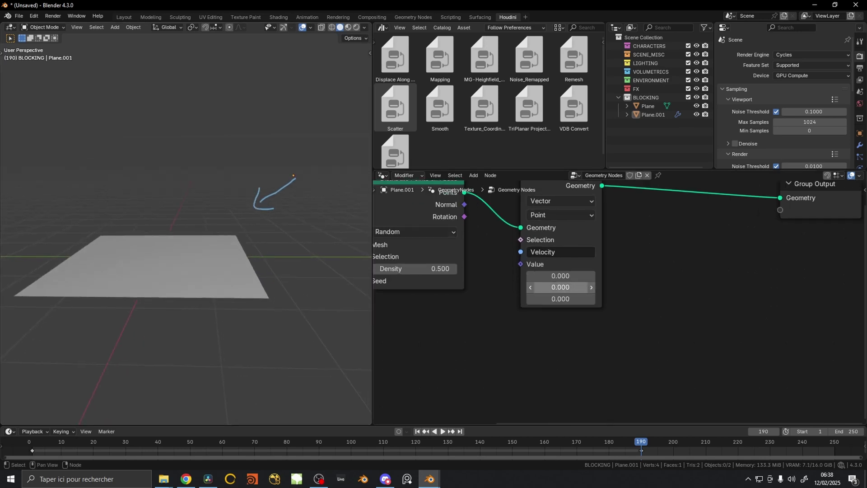
{"action": "left_click", "coordinate": [565, 288]}
{"action": "type", "text": "-0.5"}
{"action": "key", "text": "Return"}
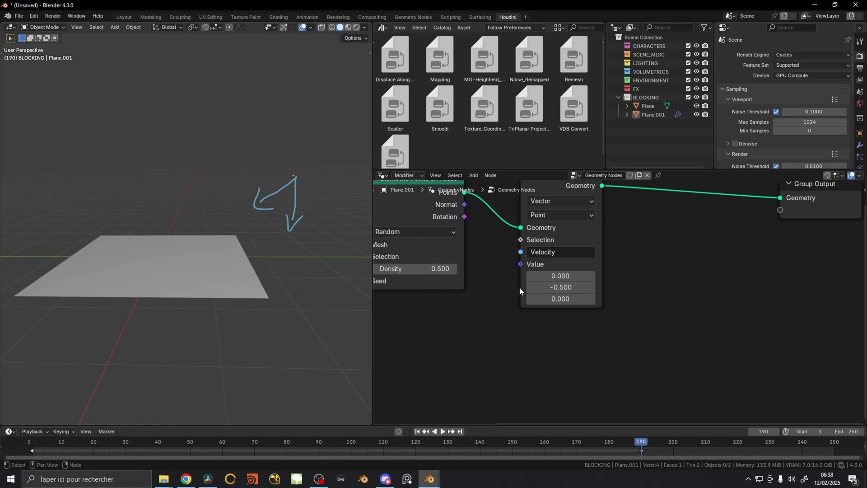
{"action": "left_click", "coordinate": [552, 299]}
{"action": "key", "text": "Return"}
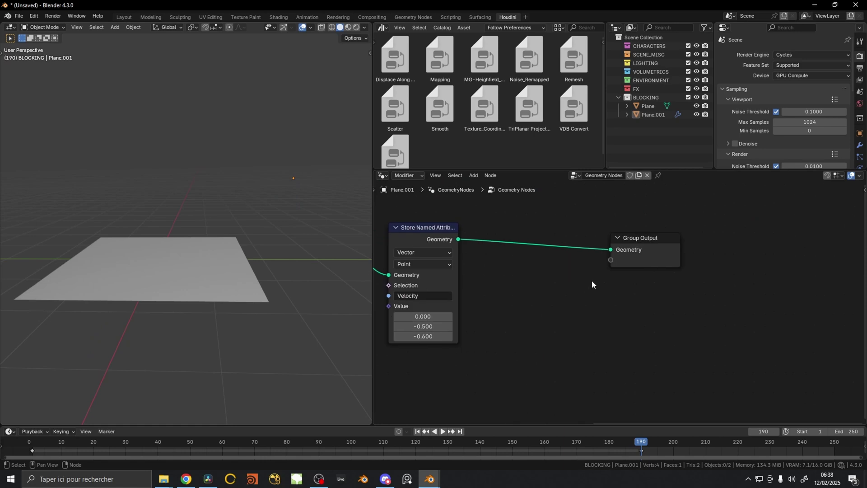
Step: Add a Simulation zone between Store Named Attribute and Group Output and spread its input and output nodes apart
{"action": "left_click_drag", "start_coordinate": [637, 252], "coordinate": [764, 252]}
{"action": "key", "text": "shift+a"}
{"action": "type", "text": "sim"}
{"action": "key", "text": "Return"}
{"action": "left_click_drag", "start_coordinate": [688, 273], "coordinate": [583, 229]}
{"action": "key", "text": "g"}
{"action": "left_click", "coordinate": [804, 227]}
{"action": "scroll", "coordinate": [786, 231], "scroll_direction": "down", "scroll_amount": 3}
{"action": "middle_click_drag", "start_coordinate": [786, 230], "coordinate": [733, 249]}
Step: Insert a Set Position node on the geometry link inside the Simulation zone
{"action": "key", "text": "shift+a"}
{"action": "type", "text": "set po"}
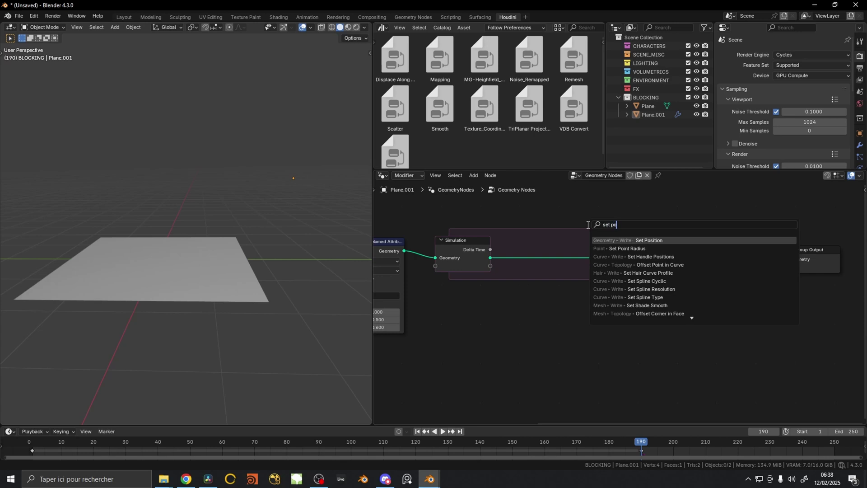
{"action": "key", "text": "Return"}
{"action": "left_click", "coordinate": [650, 253]}
Step: Add a Named Attribute node reading the Velocity vector and feed it into Set Position's Offset
{"action": "middle_click_drag", "start_coordinate": [571, 322], "coordinate": [622, 312]}
{"action": "key", "text": "shift+a"}
{"action": "type", "text": "named"}
{"action": "key", "text": "Return"}
{"action": "left_click", "coordinate": [627, 299]}
{"action": "type", "text": "Velocity"}
{"action": "key", "text": "Return"}
Step: Insert a vector Scale node between the Velocity attribute and the Offset, with a Scale of 0.05
{"action": "key", "text": "shift+a"}
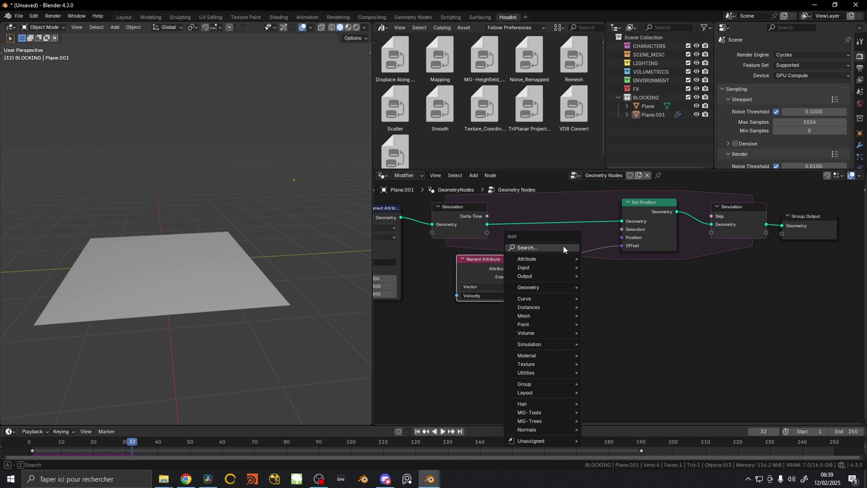
{"action": "left_click", "coordinate": [564, 247]}
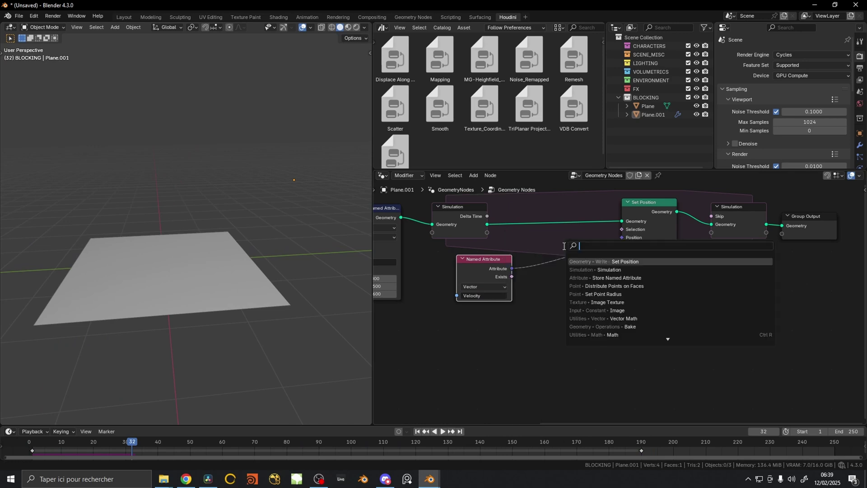
{"action": "type", "text": "scale"}
{"action": "key", "text": "Return"}
{"action": "left_click", "coordinate": [576, 267]}
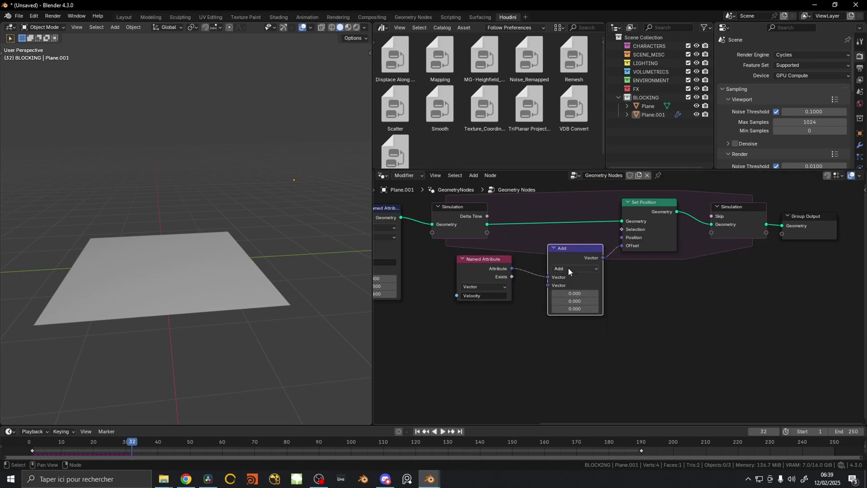
{"action": "left_click", "coordinate": [569, 285]}
{"action": "type", "text": "0.1"}
{"action": "scroll", "coordinate": [546, 246], "scroll_direction": "up", "scroll_amount": 2}
{"action": "left_click_drag", "start_coordinate": [502, 245], "coordinate": [561, 275]}
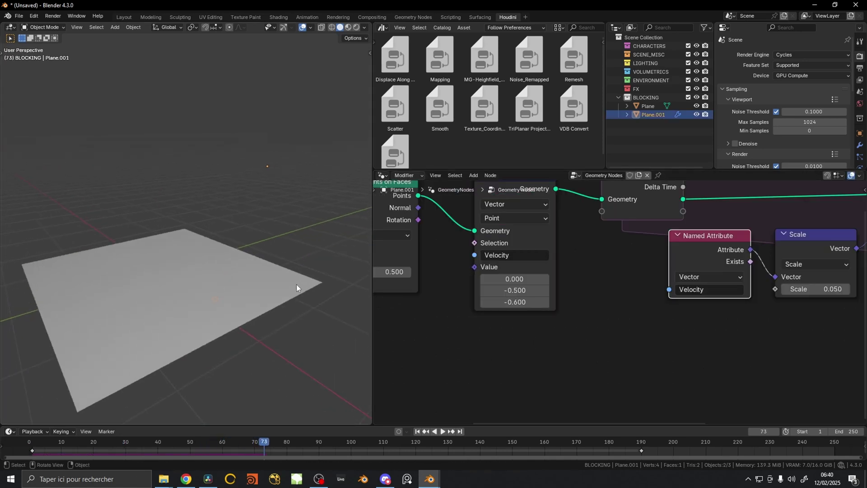
Step: Stop playback and insert a Join Geometry node between the simulation input and Set Position
{"action": "key", "text": "Escape"}
{"action": "scroll", "coordinate": [384, 206], "scroll_direction": "down", "scroll_amount": 2}
{"action": "middle_click_drag", "start_coordinate": [383, 206], "coordinate": [501, 281]}
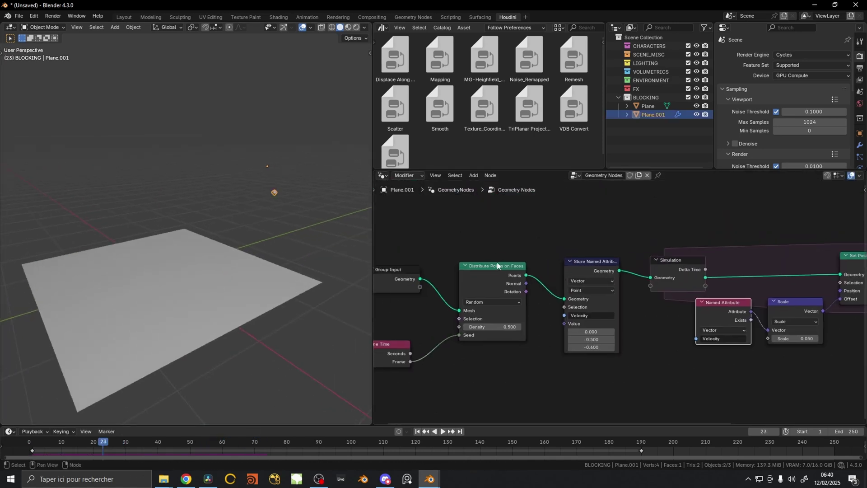
{"action": "middle_click_drag", "start_coordinate": [687, 279], "coordinate": [579, 272]}
{"action": "key", "text": "shift+a"}
{"action": "key", "text": "space"}
{"action": "key", "text": "Return"}
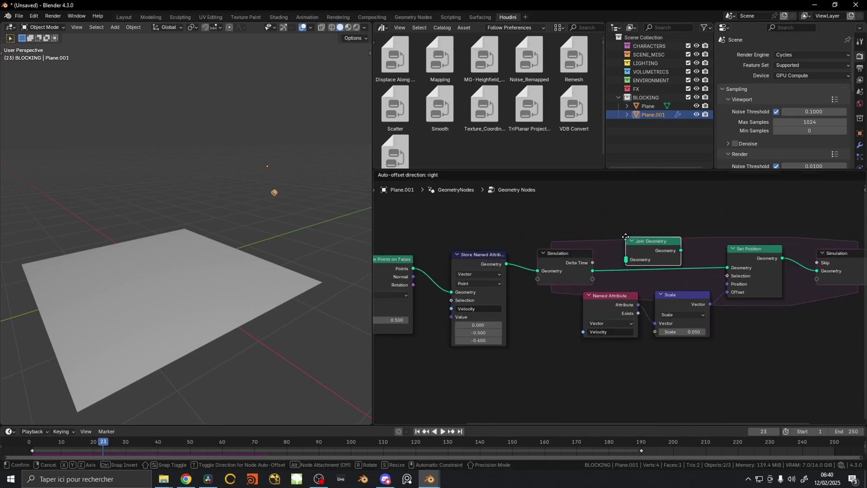
{"action": "left_click", "coordinate": [646, 255]}
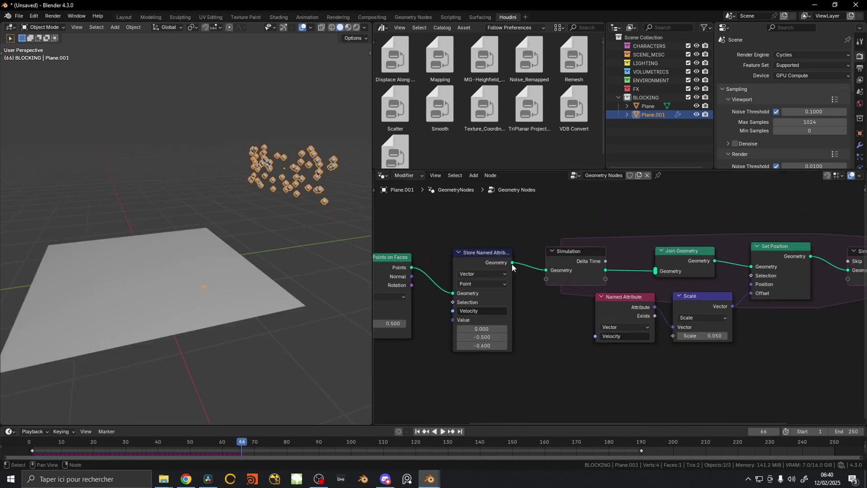
Step: Link the Store Named Attribute geometry directly into Join Geometry and play the simulation
{"action": "left_click_drag", "start_coordinate": [513, 264], "coordinate": [486, 254]}
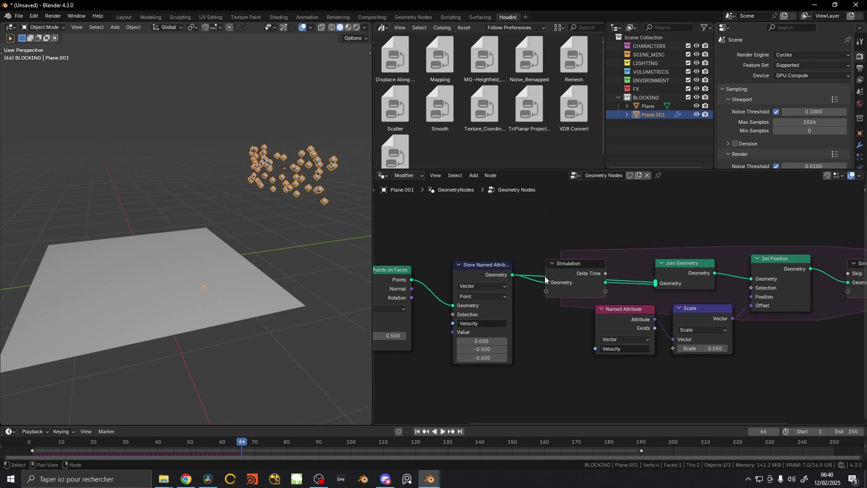
{"action": "left_click_drag", "start_coordinate": [546, 280], "coordinate": [656, 284]}
{"action": "key", "text": "space"}
Step: Set the point distribution Density to 0.1 and check the emitted particles during playback
{"action": "middle_click_drag", "start_coordinate": [372, 349], "coordinate": [553, 307]}
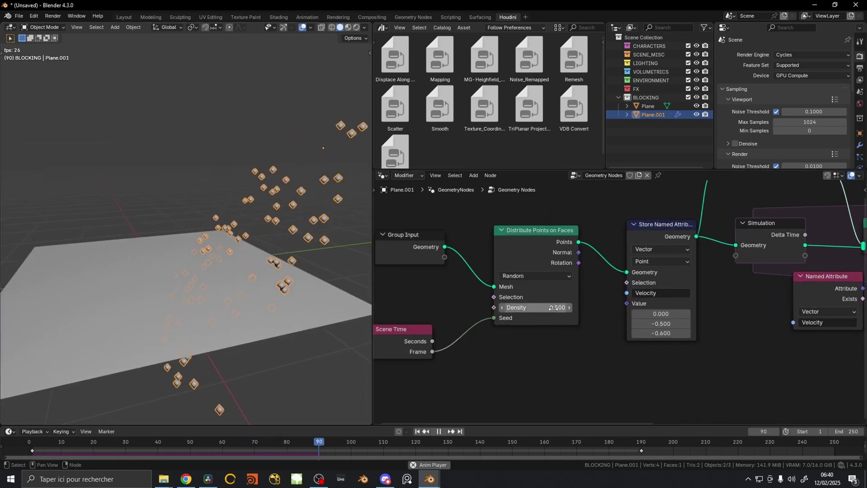
{"action": "scroll", "coordinate": [553, 307], "scroll_direction": "up", "scroll_amount": 1}
{"action": "double_click", "coordinate": [542, 307]}
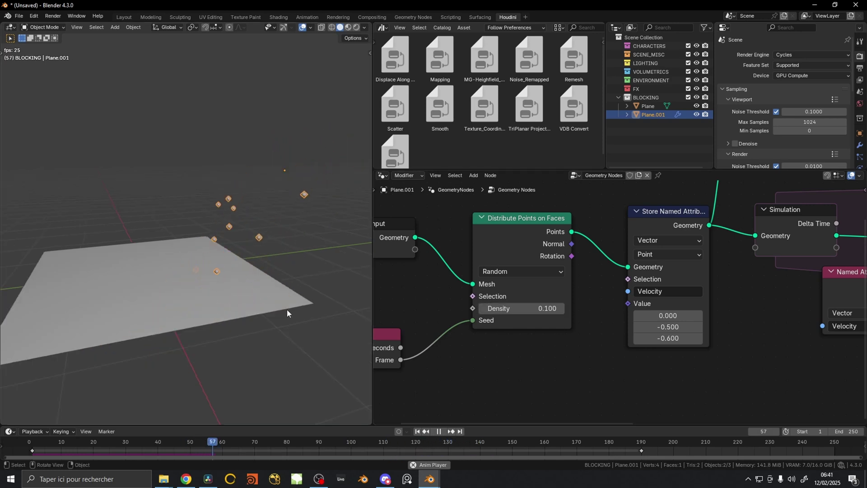
{"action": "left_click", "coordinate": [286, 309]}
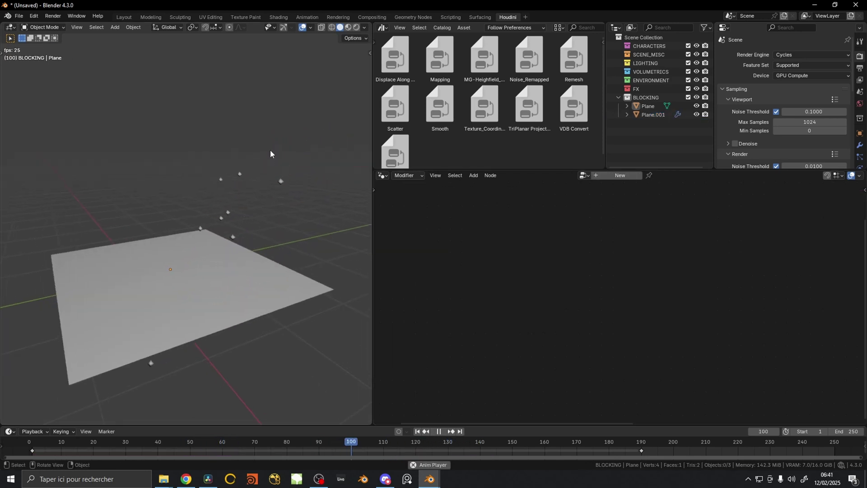
{"action": "middle_click_drag", "start_coordinate": [220, 197], "coordinate": [242, 172]}
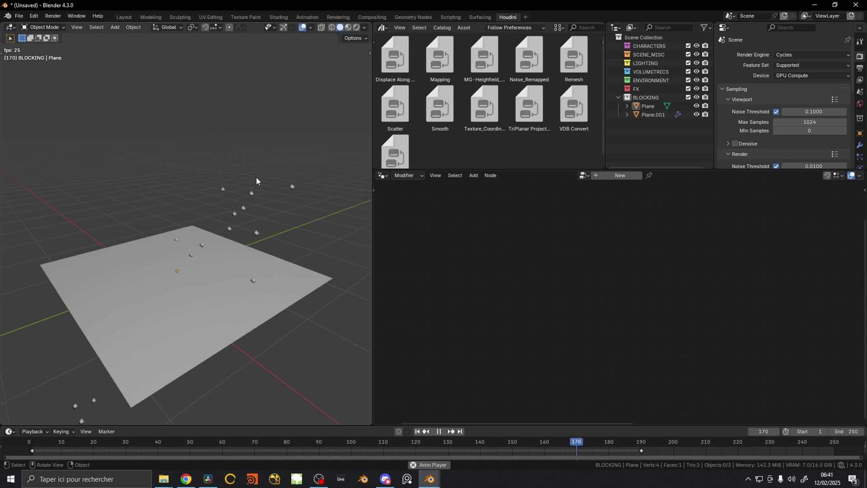
{"action": "left_click", "coordinate": [208, 207]}
{"action": "key", "text": "space"}
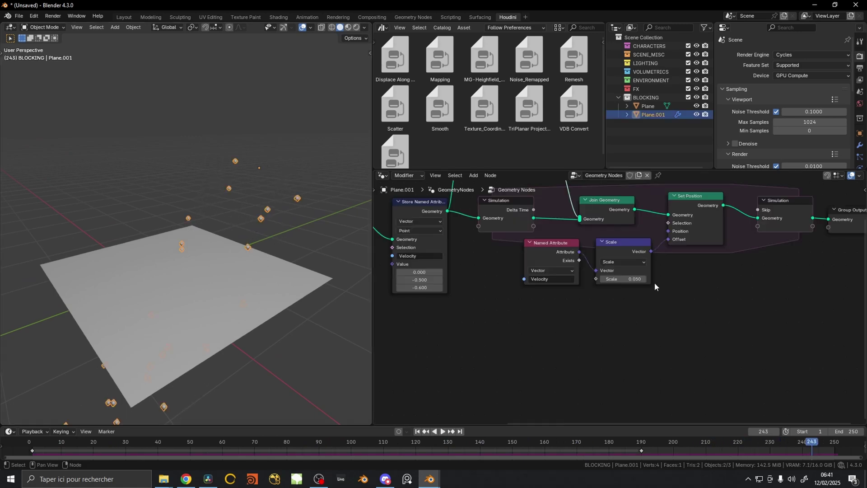
Step: Insert a vector Add node between the Velocity attribute and the Scale node and reposition the nodes
{"action": "middle_click_drag", "start_coordinate": [595, 325], "coordinate": [589, 251]}
{"action": "key", "text": "shift+a"}
{"action": "type", "text": "add"}
{"action": "key", "text": "Return"}
{"action": "left_click", "coordinate": [554, 273]}
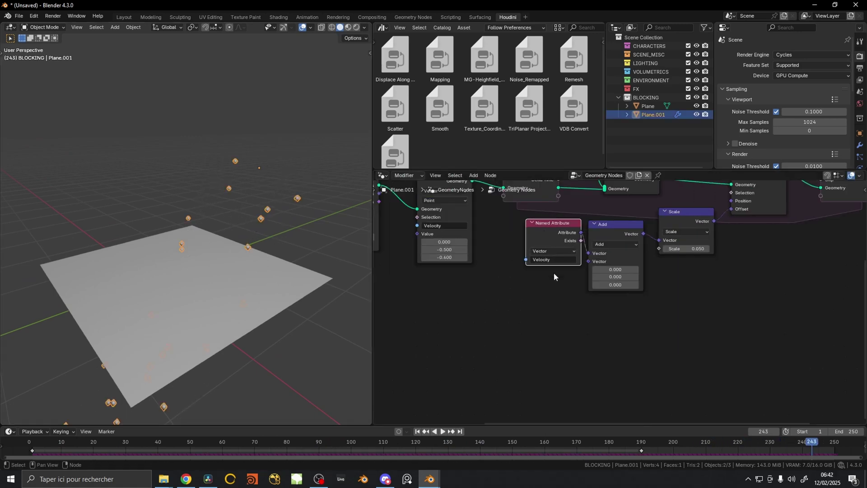
{"action": "scroll", "coordinate": [565, 261], "scroll_direction": "up", "scroll_amount": 1}
{"action": "left_click_drag", "start_coordinate": [564, 261], "coordinate": [556, 260]}
{"action": "left_click", "coordinate": [603, 230]}
{"action": "scroll", "coordinate": [579, 254], "scroll_direction": "up", "scroll_amount": 1}
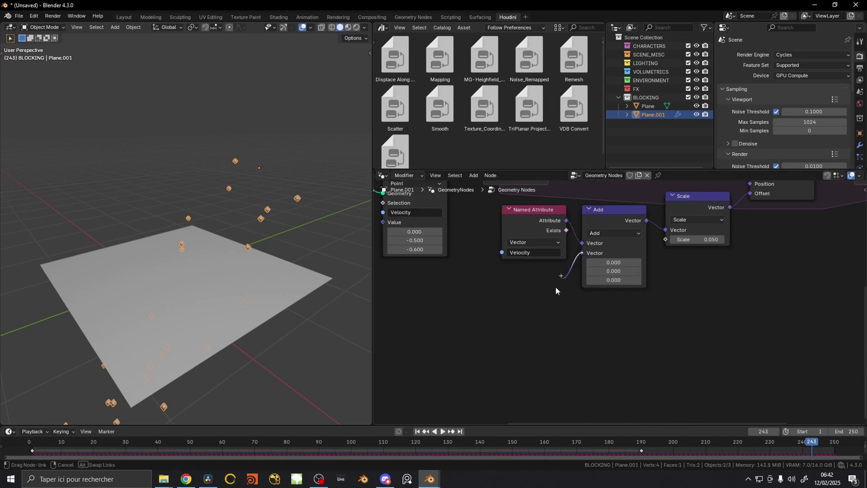
Step: Feed a vector Random Value into the Add node, ranging from -1, -1, -0.5 to 1, 1, 0.5
{"action": "left_click_drag", "start_coordinate": [555, 291], "coordinate": [557, 292]}
{"action": "type", "text": "rand"}
{"action": "key", "text": "Return"}
{"action": "double_click", "coordinate": [539, 317]}
{"action": "type", "text": "-1"}
{"action": "key", "text": "Return"}
{"action": "middle_click_drag", "start_coordinate": [316, 271], "coordinate": [256, 216]}
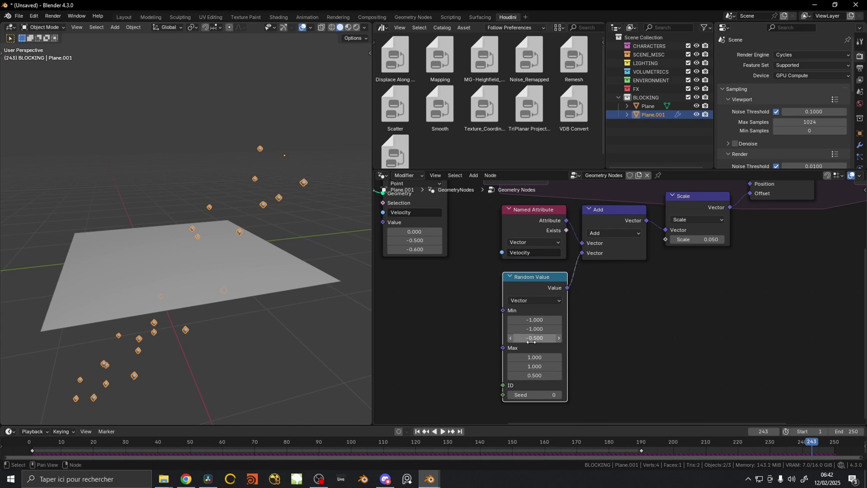
Step: Drive the Random Value's Seed with a Scene Time node's Frame output and replay the simulation
{"action": "middle_click_drag", "start_coordinate": [505, 393], "coordinate": [535, 356]}
{"action": "left_click_drag", "start_coordinate": [488, 352], "coordinate": [486, 354]}
{"action": "type", "text": "scene time"}
{"action": "key", "text": "Return"}
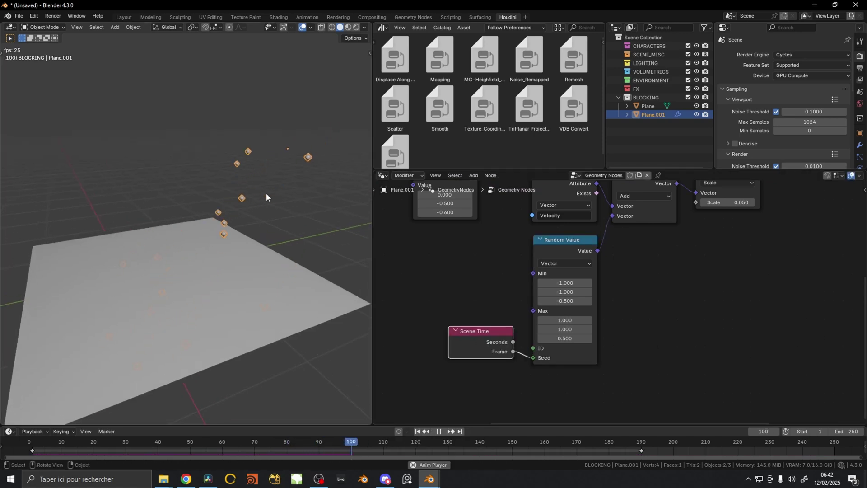
{"action": "key", "text": "shift+Left"}
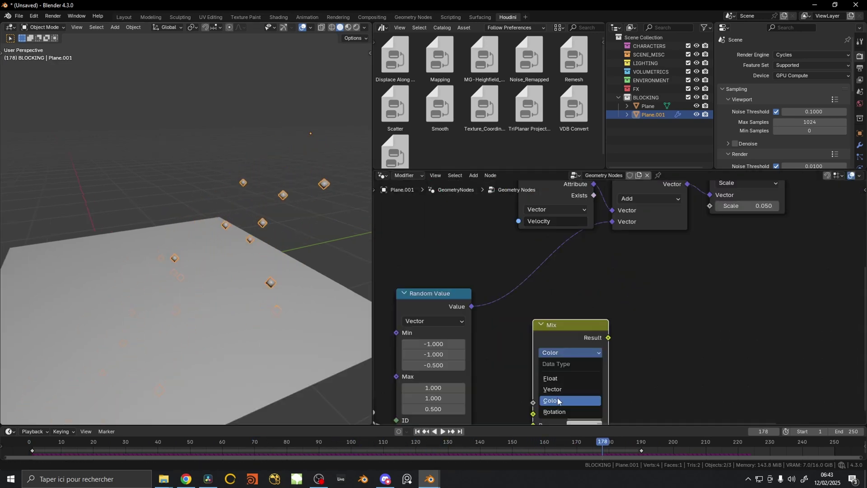
Step: Switch the Mix node to Vector and insert it between Random Value and Add
{"action": "left_click", "coordinate": [552, 389]}
{"action": "left_click_drag", "start_coordinate": [582, 337], "coordinate": [562, 258]}
{"action": "scroll", "coordinate": [536, 305], "scroll_direction": "down", "scroll_amount": 3}
{"action": "middle_click_drag", "start_coordinate": [535, 305], "coordinate": [506, 329]}
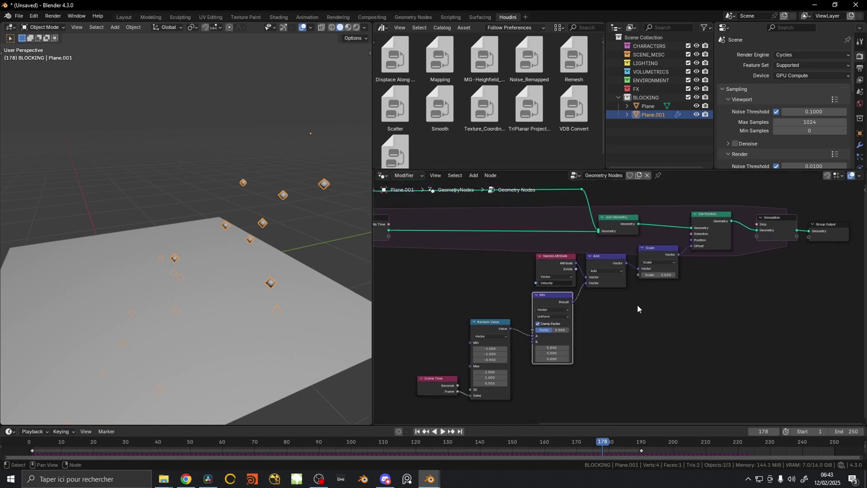
Step: Link the Mix Result to the simulation output as a new state item
{"action": "scroll", "coordinate": [638, 309], "scroll_direction": "up", "scroll_amount": 2}
{"action": "middle_click_drag", "start_coordinate": [562, 308], "coordinate": [441, 328]}
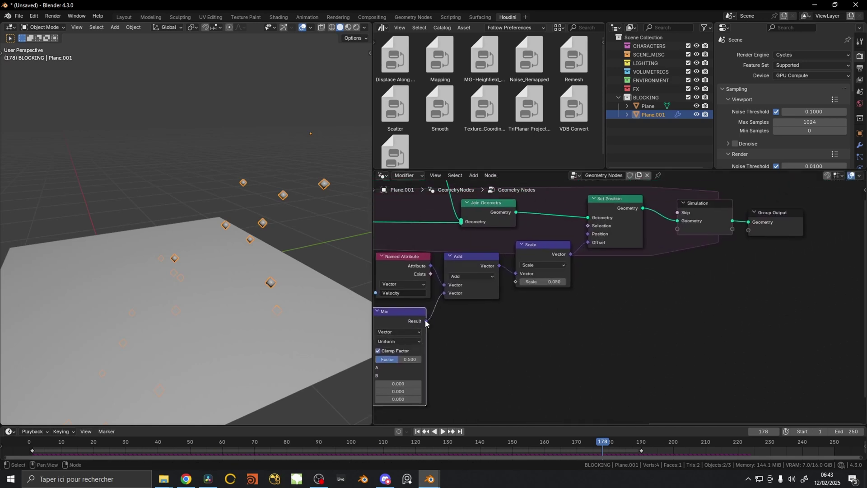
{"action": "left_click_drag", "start_coordinate": [680, 234], "coordinate": [677, 229]}
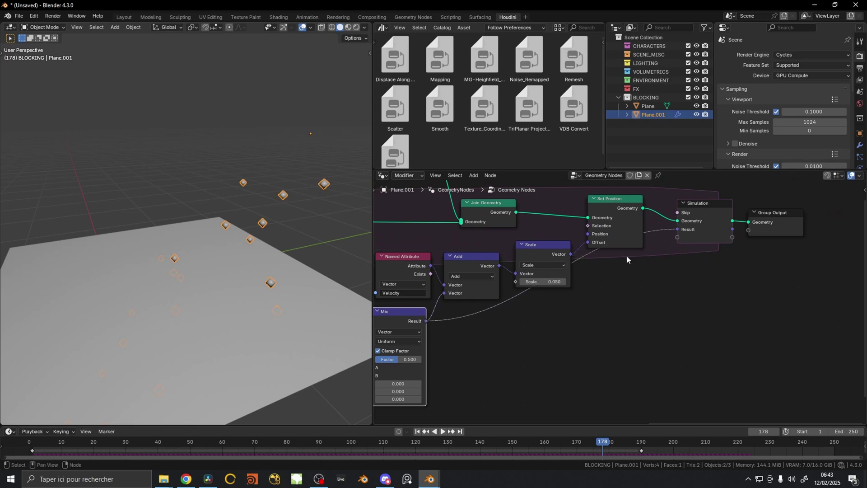
{"action": "middle_click_drag", "start_coordinate": [678, 229], "coordinate": [859, 222]}
Step: Connect the simulation input's Result to the Mix node's B input to form a feedback loop
{"action": "middle_click_drag", "start_coordinate": [439, 237], "coordinate": [553, 229]}
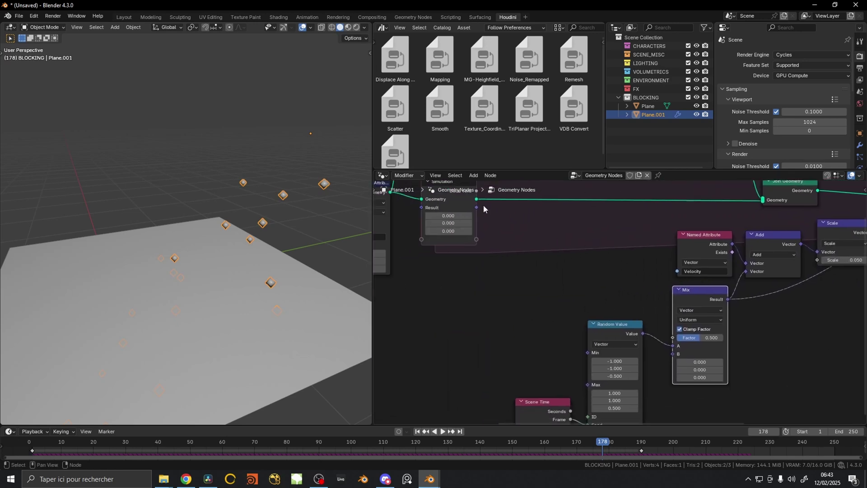
{"action": "middle_click_drag", "start_coordinate": [471, 218], "coordinate": [499, 232]}
{"action": "left_click_drag", "start_coordinate": [514, 214], "coordinate": [697, 375]}
{"action": "middle_click_drag", "start_coordinate": [698, 375], "coordinate": [593, 315]}
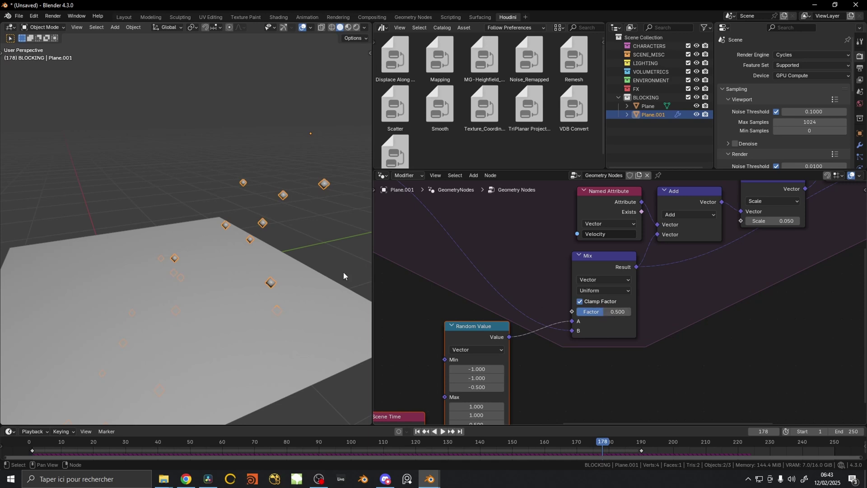
Step: Play the simulation and raise the Mix Factor to about 0.96 to smooth the random motion
{"action": "key", "text": "space"}
{"action": "scroll", "coordinate": [595, 307], "scroll_direction": "up", "scroll_amount": 1}
{"action": "left_click_drag", "start_coordinate": [566, 297], "coordinate": [596, 307]}
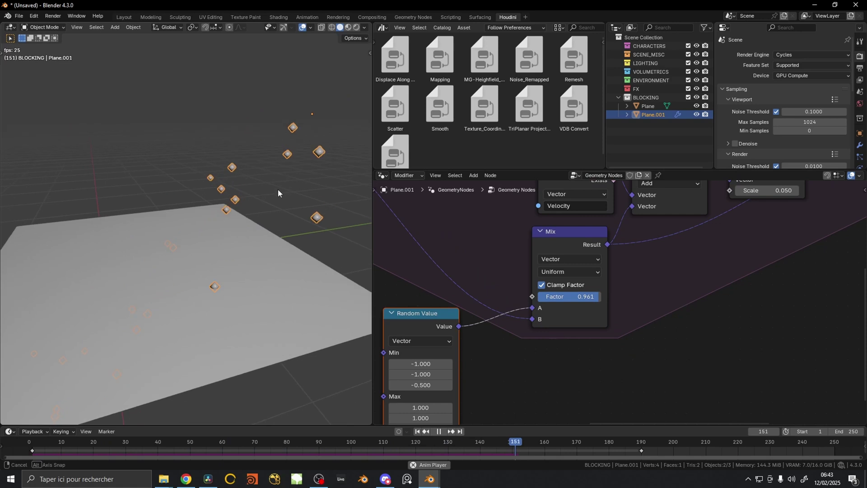
Step: Insert a Vector Math node set to Scale, with a scale of 3, between Random Value and the Mix node
{"action": "middle_click_drag", "start_coordinate": [278, 188], "coordinate": [300, 190]}
{"action": "left_click_drag", "start_coordinate": [701, 248], "coordinate": [655, 248]}
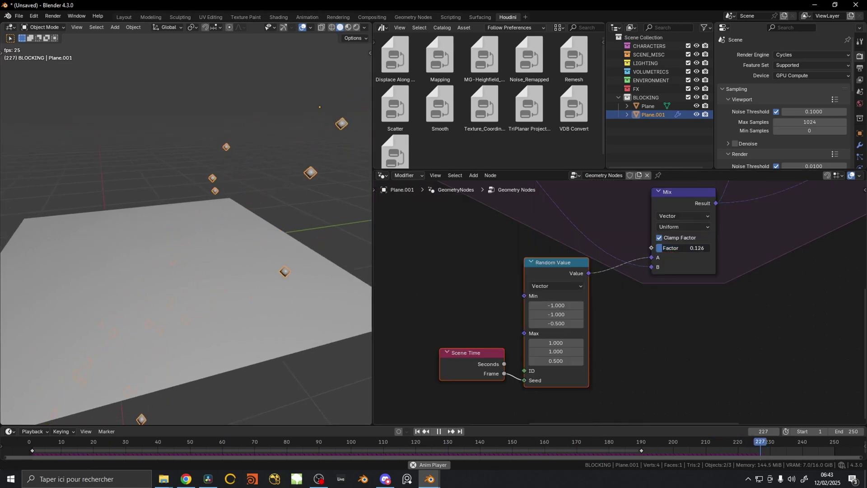
{"action": "key", "text": "shift+a"}
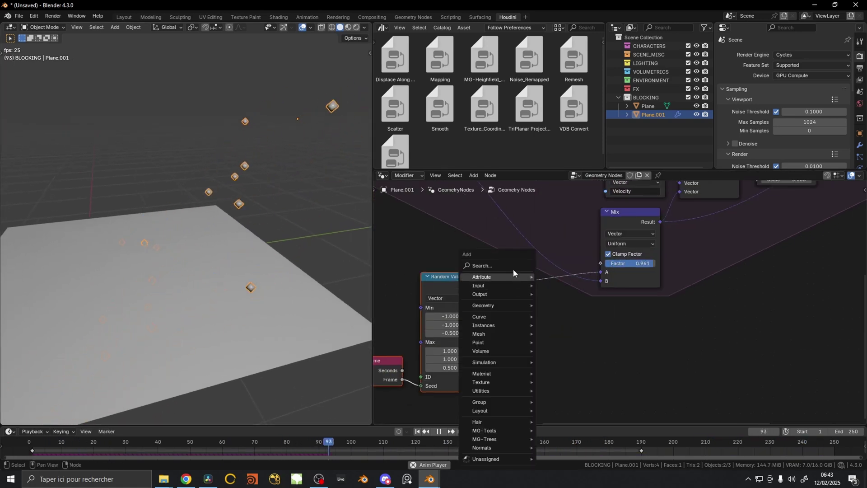
{"action": "left_click", "coordinate": [512, 267]}
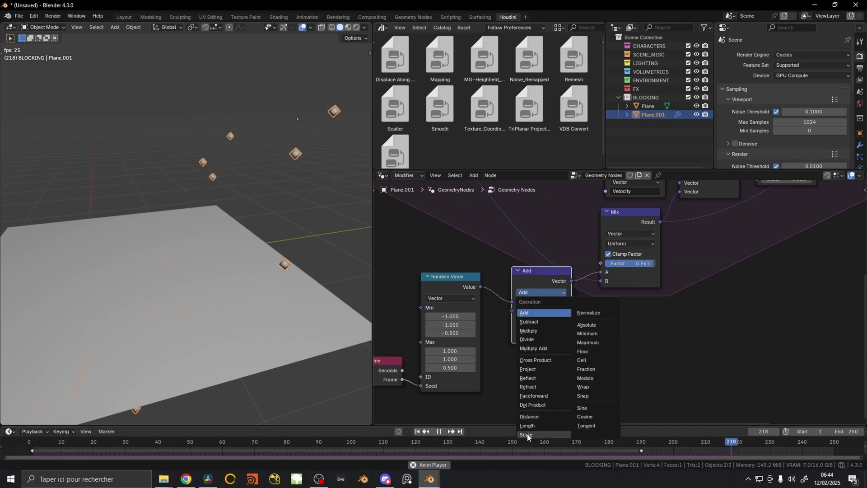
{"action": "left_click", "coordinate": [527, 435]}
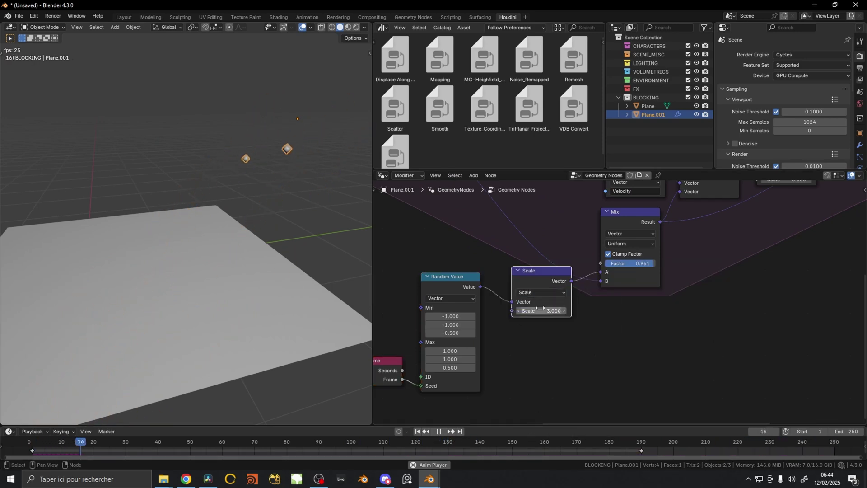
{"action": "mouse_move", "coordinate": [203, 233]}
{"action": "middle_mouse_down"}
{"action": "mouse_move", "coordinate": [178, 239]}
{"action": "mouse_move", "coordinate": [192, 223]}
{"action": "middle_mouse_up"}
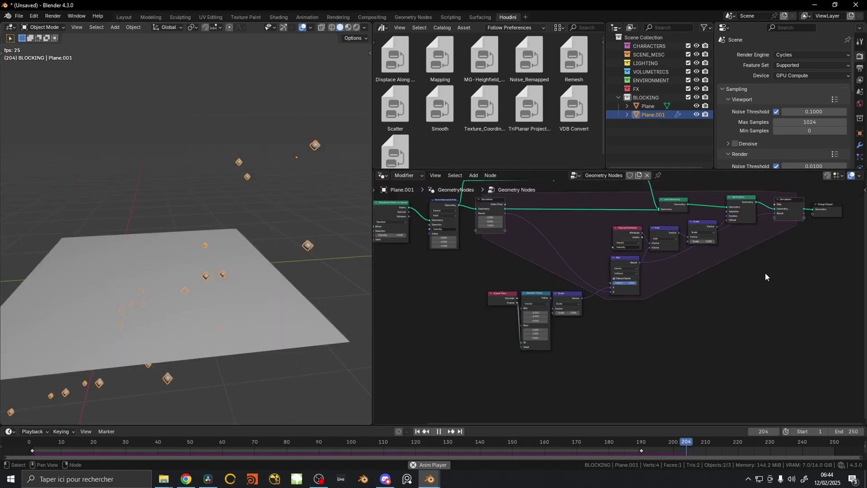
Step: Move the simulation output and Group Output nodes farther along X to make room after Set Position
{"action": "scroll", "coordinate": [767, 273], "scroll_direction": "up", "scroll_amount": 2}
{"action": "middle_click_drag", "start_coordinate": [778, 257], "coordinate": [709, 304]}
{"action": "scroll", "coordinate": [741, 308], "scroll_direction": "up", "scroll_amount": 1}
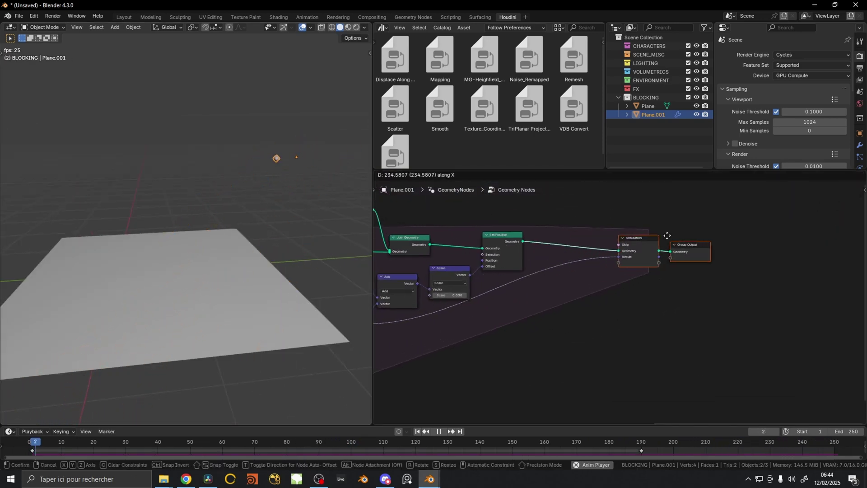
{"action": "left_click_drag", "start_coordinate": [655, 239], "coordinate": [707, 239]}
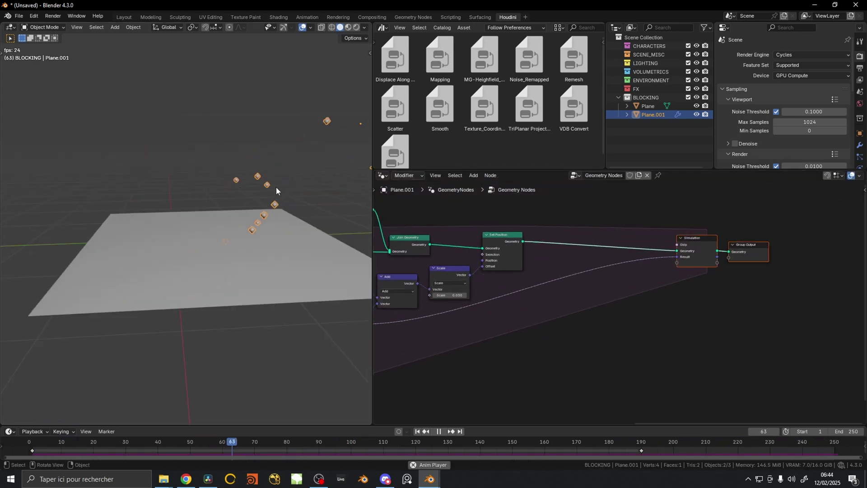
Step: Add a Raycast node that targets the ground Plane's geometry and set its Ray Direction Z to 1
{"action": "scroll", "coordinate": [560, 262], "scroll_direction": "up", "scroll_amount": 4}
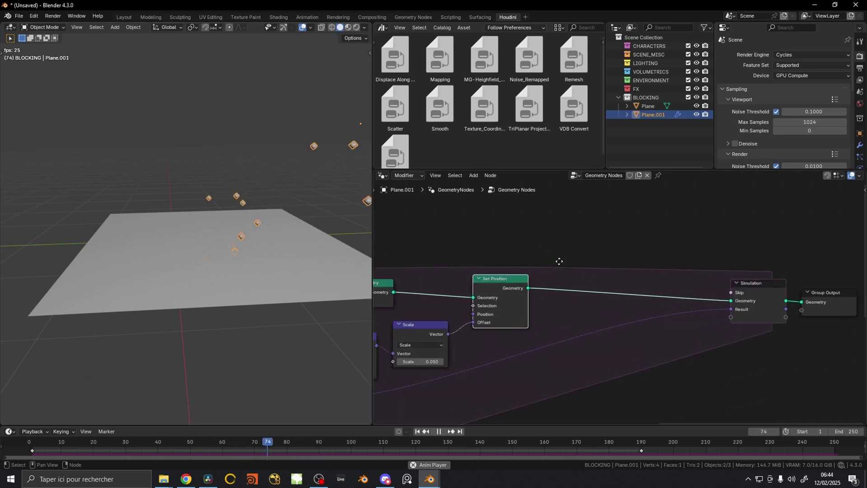
{"action": "key", "text": "shift+a"}
{"action": "type", "text": "ray"}
{"action": "key", "text": "Return"}
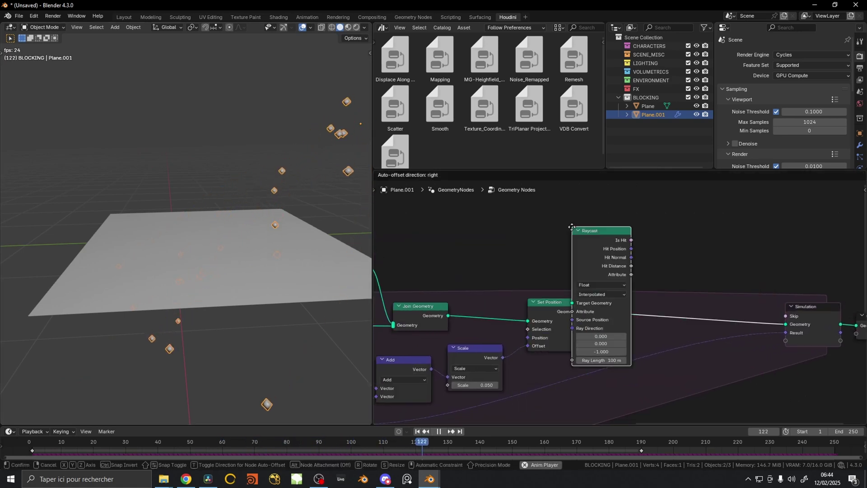
{"action": "left_click_drag", "start_coordinate": [648, 106], "coordinate": [551, 237]}
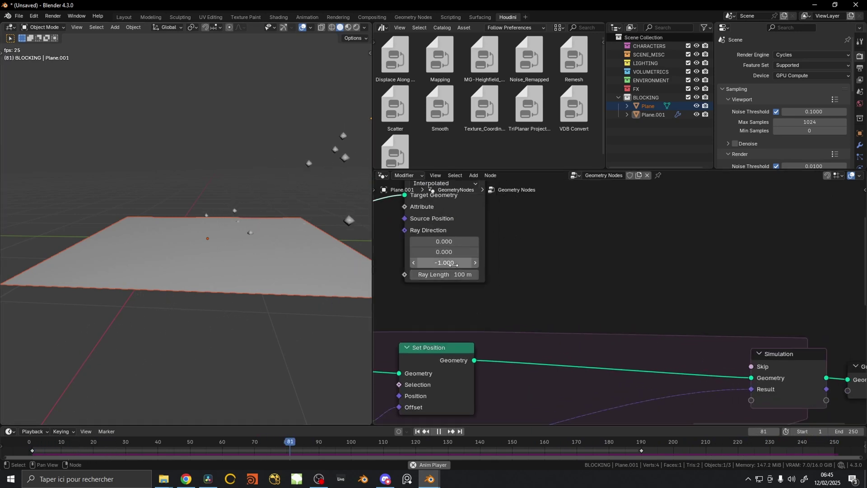
{"action": "left_click", "coordinate": [444, 261]}
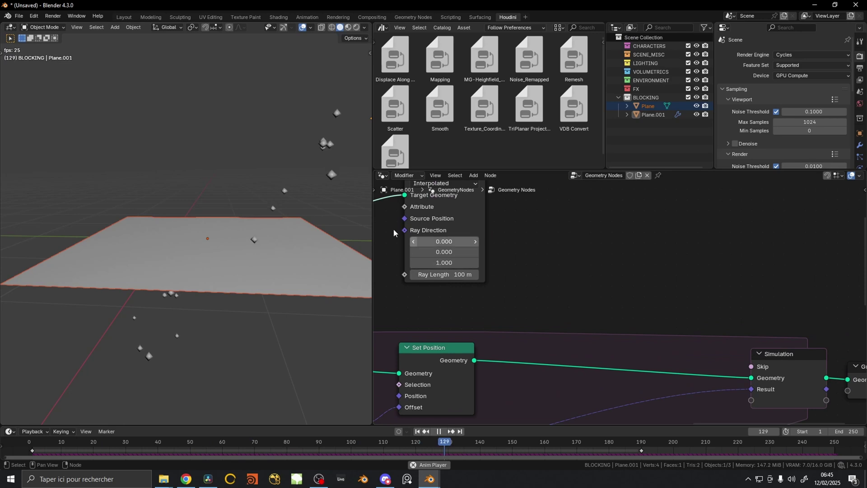
Step: Limit Set Position to points where Is Hit is false, and add a second Set Position using Is Hit and Hit Position
{"action": "scroll", "coordinate": [394, 233], "scroll_direction": "down", "scroll_amount": 2}
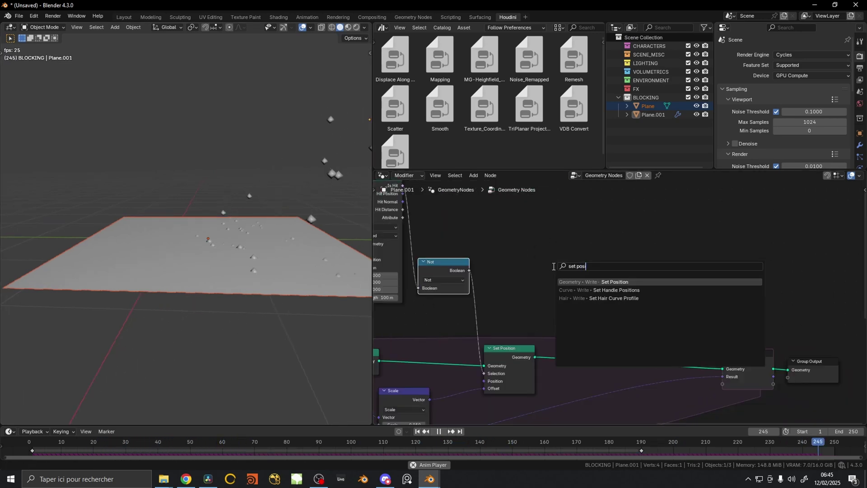
{"action": "key", "text": "Return"}
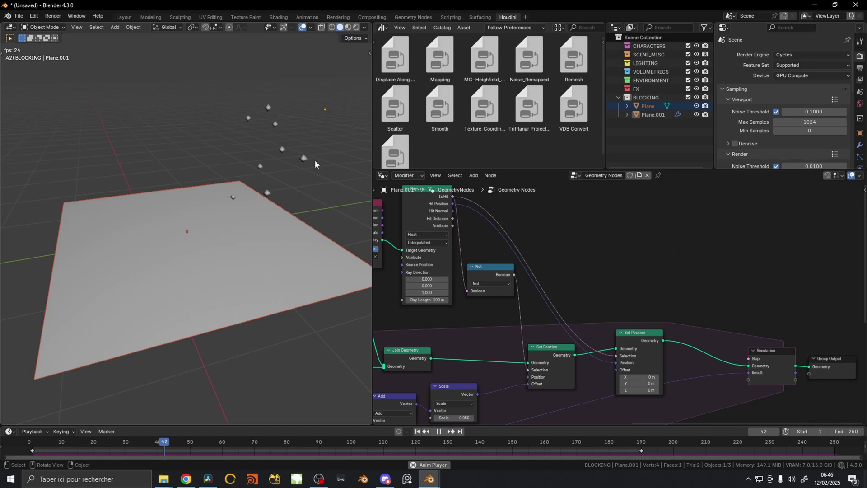
{"action": "middle_click_drag", "start_coordinate": [246, 229], "coordinate": [240, 151]}
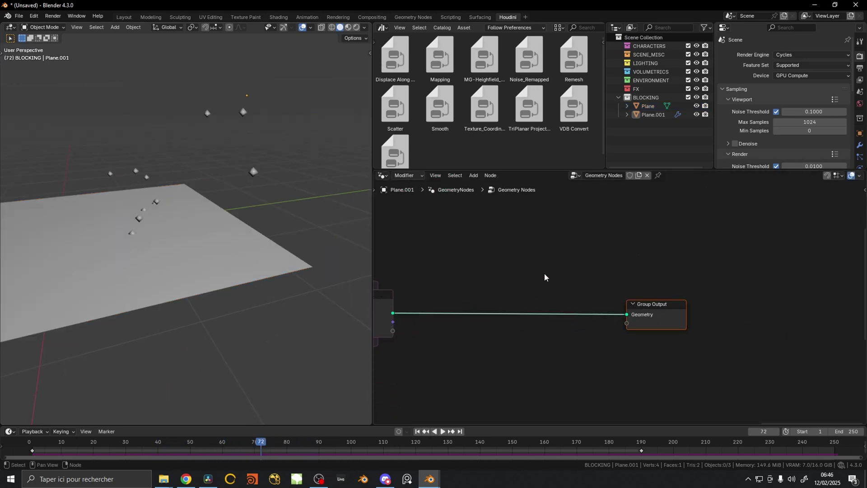
Step: Insert an Instance on Points node between the simulation output and Group Output
{"action": "key", "text": "shift+a"}
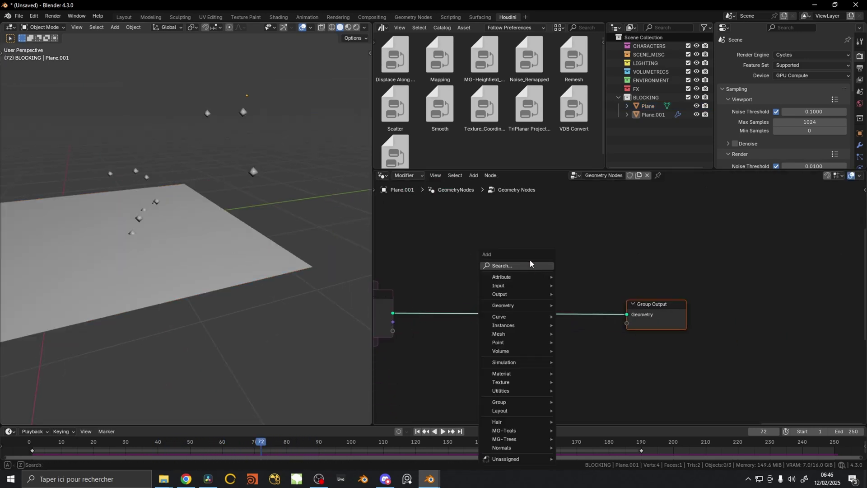
{"action": "left_click", "coordinate": [531, 263]}
{"action": "key", "text": "Return"}
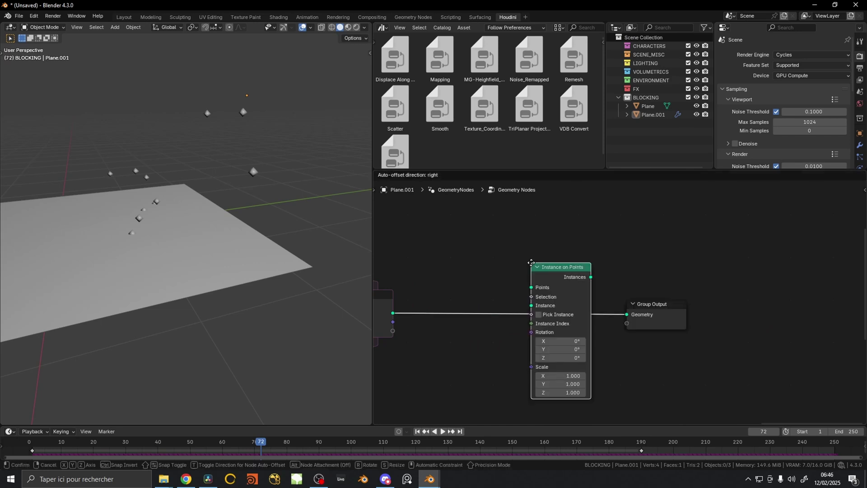
Step: Add a Grid as the instance geometry and set its size to 0.135 m by 0.3 m
{"action": "type", "text": "rid"}
{"action": "key", "text": "Return"}
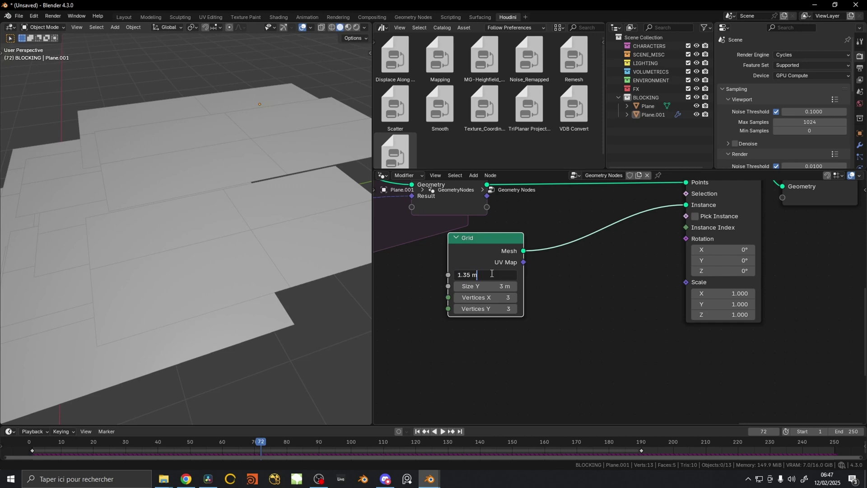
{"action": "key", "text": "Return"}
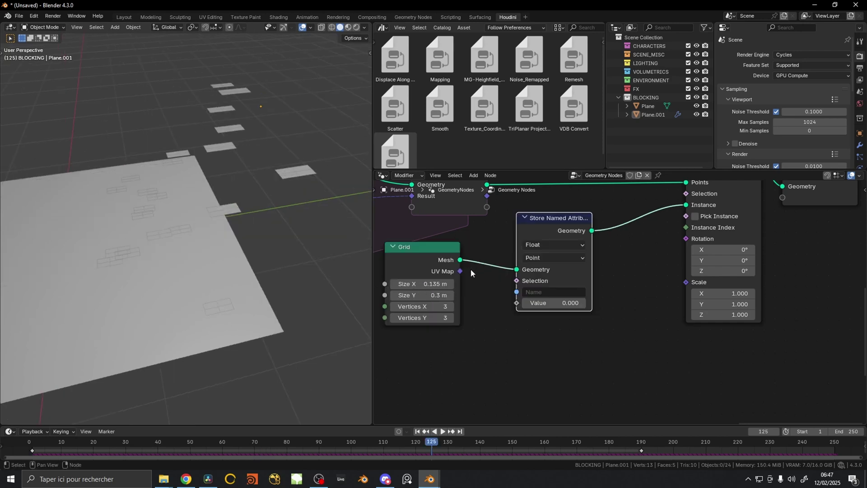
Step: Reduce the Grid to 2 by 2 vertices and store its UV Map as a Face Corner Vector attribute named GridUV
{"action": "left_click_drag", "start_coordinate": [521, 292], "coordinate": [519, 305]}
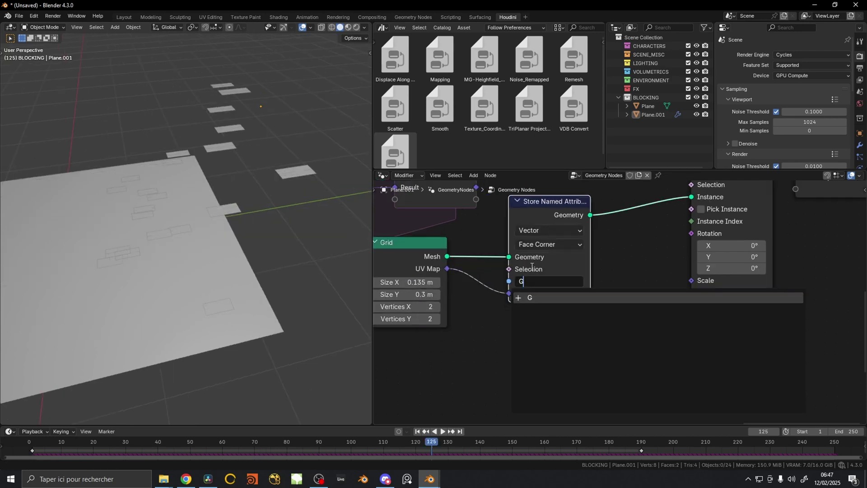
{"action": "type", "text": "ridUV"}
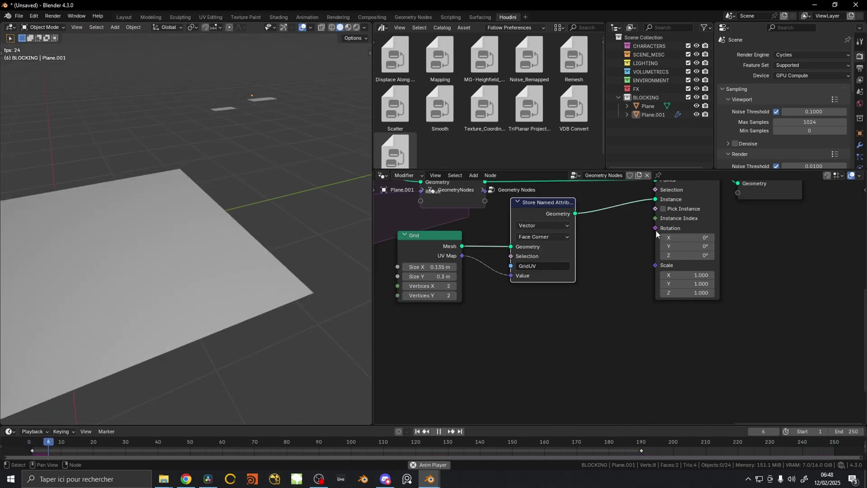
Step: Drive the instance Rotation with the Fac output of a new Noise Texture
{"action": "left_click_drag", "start_coordinate": [655, 228], "coordinate": [584, 338]}
{"action": "left_click_drag", "start_coordinate": [584, 339], "coordinate": [584, 340]}
{"action": "type", "text": "noise"}
{"action": "key", "text": "Return"}
Step: Feed the 4D Noise Texture's W input with Scene Time Seconds through a Multiply node set to 3.88
{"action": "left_click_drag", "start_coordinate": [552, 331], "coordinate": [496, 320]}
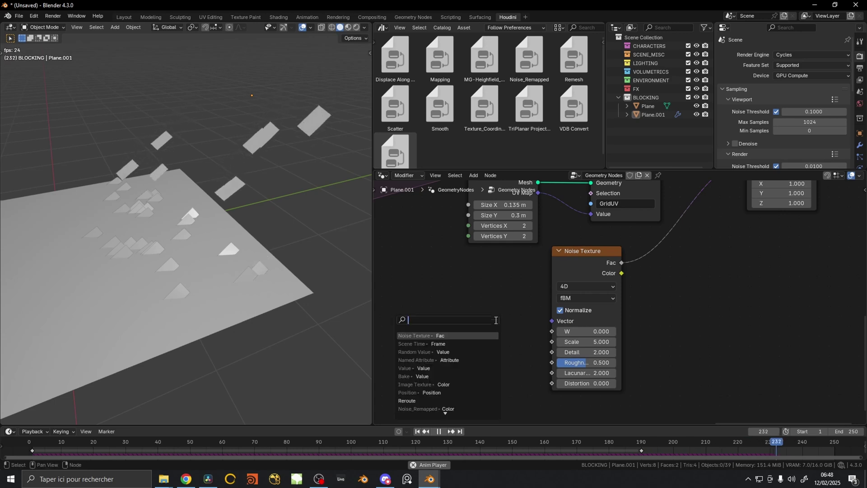
{"action": "type", "text": "scene"}
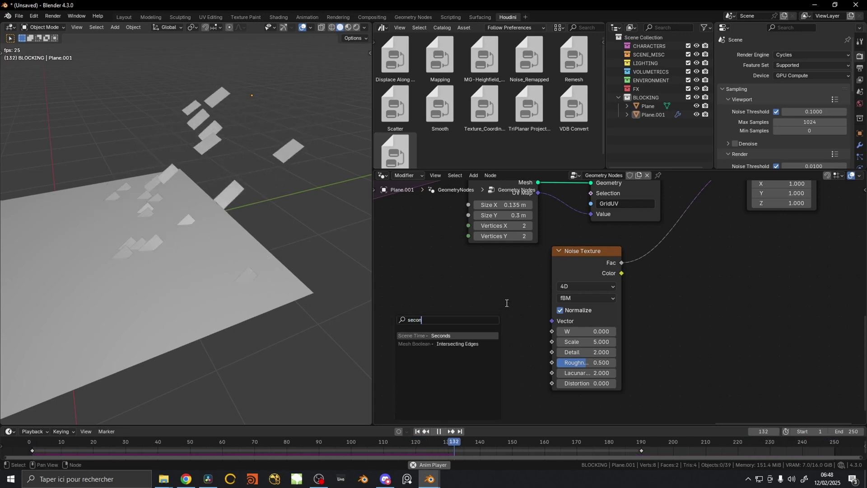
{"action": "key", "text": "Return"}
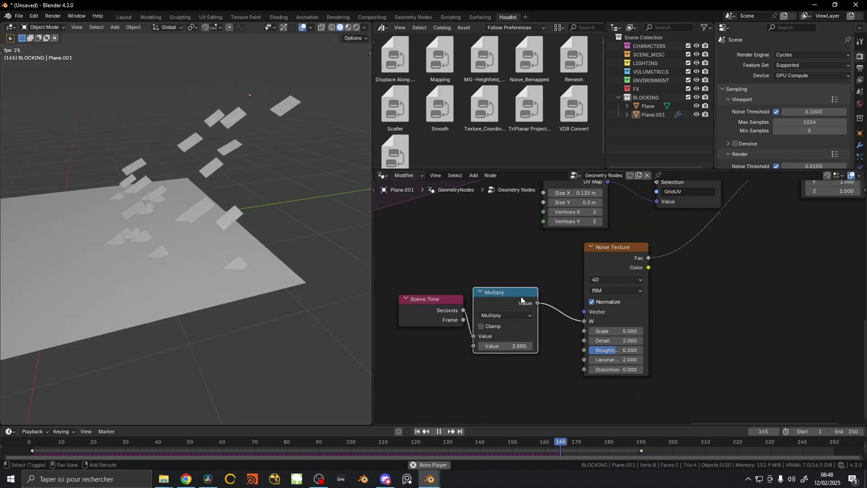
Step: Duplicate the Multiply node and insert the copy between the noise Fac and the instance Rotation
{"action": "middle_click_drag", "start_coordinate": [598, 315], "coordinate": [564, 303]}
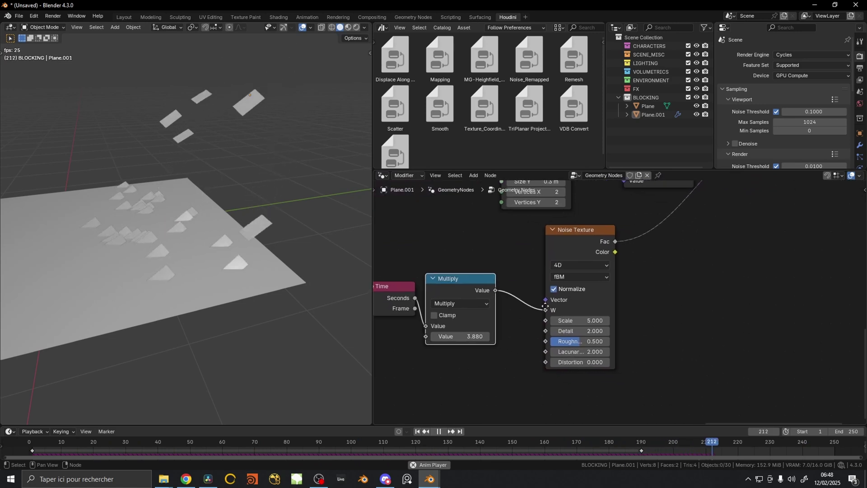
{"action": "key", "text": "shift+d"}
{"action": "left_click", "coordinate": [653, 229]}
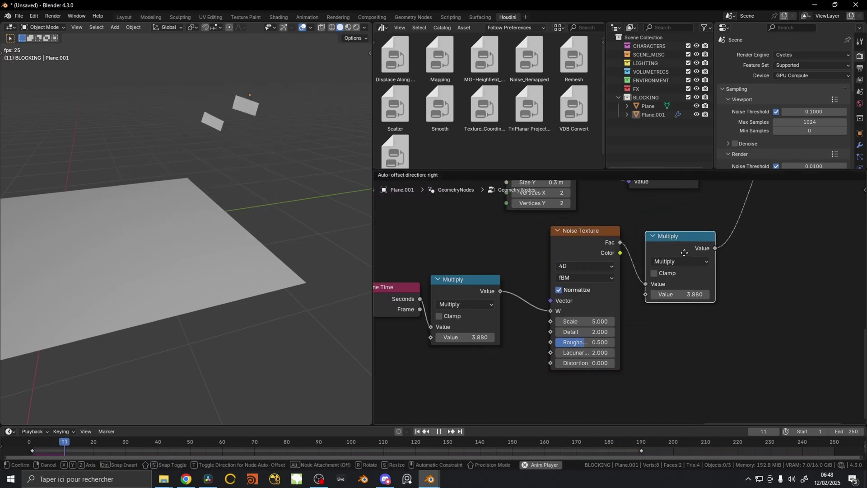
{"action": "middle_click_drag", "start_coordinate": [743, 183], "coordinate": [538, 355]}
{"action": "scroll", "coordinate": [538, 355], "scroll_direction": "up", "scroll_amount": 2}
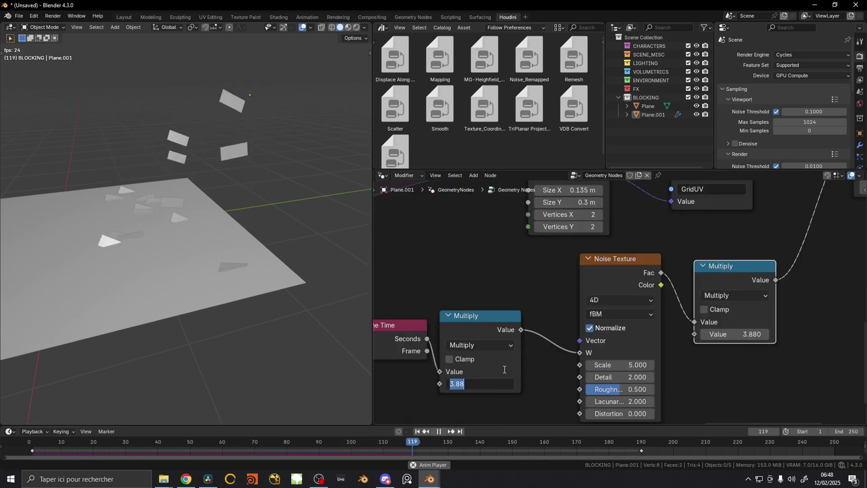
Step: Set the Scene Time multiplier to 0.5 and the noise rotation multiplier to 10
{"action": "key", "text": "Return"}
{"action": "key", "text": "KP_Decimal"}
{"action": "left_click_drag", "start_coordinate": [601, 354], "coordinate": [628, 354]}
{"action": "double_click", "coordinate": [601, 354]}
{"action": "type", "text": "10"}
{"action": "middle_click_drag", "start_coordinate": [451, 404], "coordinate": [479, 394]}
{"action": "key", "text": "Return"}
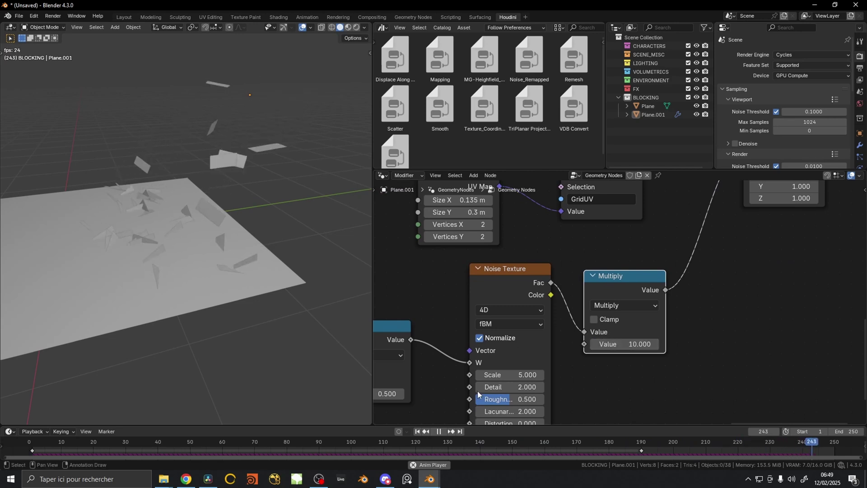
Step: Lower the multiplier on Scene Time to slow the leaves' rotation
{"action": "middle_click_drag", "start_coordinate": [385, 390], "coordinate": [521, 333]}
{"action": "left_click", "coordinate": [517, 336]}
{"action": "type", "text": "0.0"}
{"action": "key", "text": "Return"}
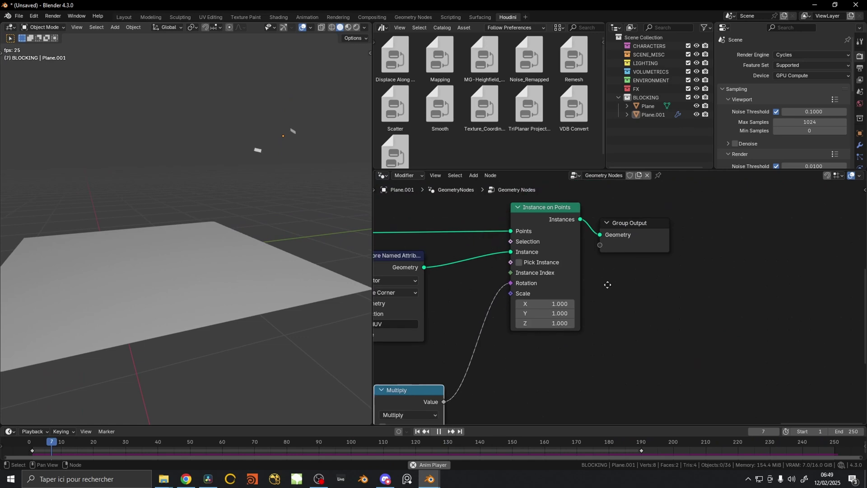
Step: Insert a Set Material node before Group Output and assign the Leaf material to it
{"action": "middle_click_drag", "start_coordinate": [588, 217], "coordinate": [501, 263]}
{"action": "key", "text": "shift+a"}
{"action": "left_click", "coordinate": [557, 250]}
{"action": "left_click", "coordinate": [572, 278]}
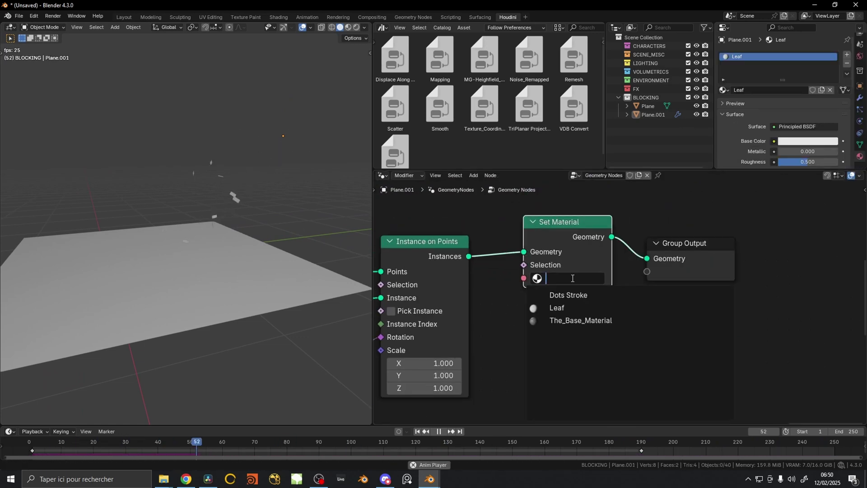
{"action": "left_click", "coordinate": [557, 308]}
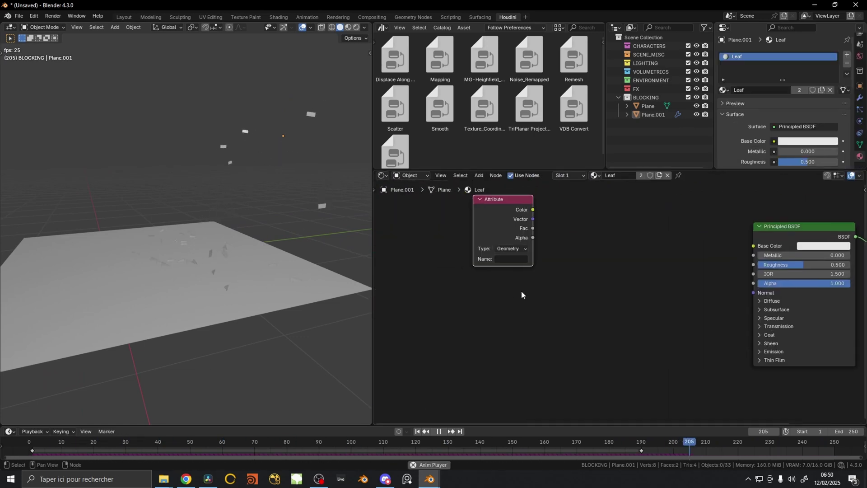
Step: In the Leaf material, map the faded maple leaf PNG with a GridUV Attribute node and preview it in rendered shading
{"action": "left_click", "coordinate": [487, 243]}
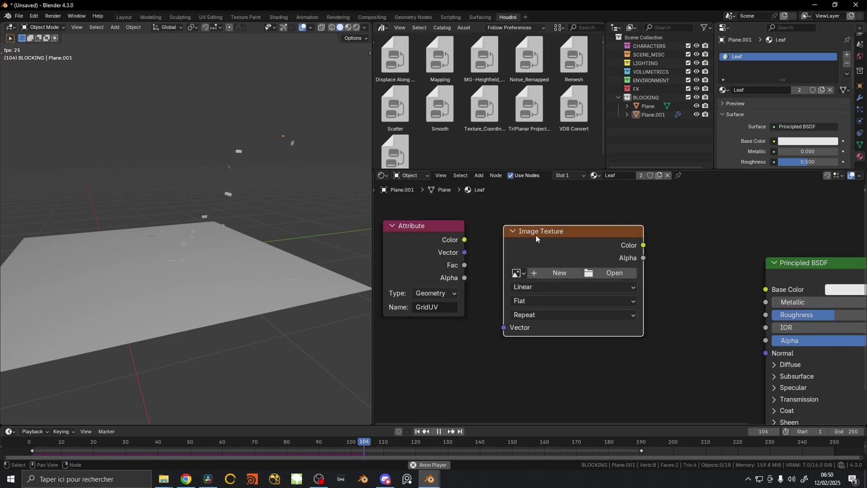
{"action": "left_click", "coordinate": [598, 271]}
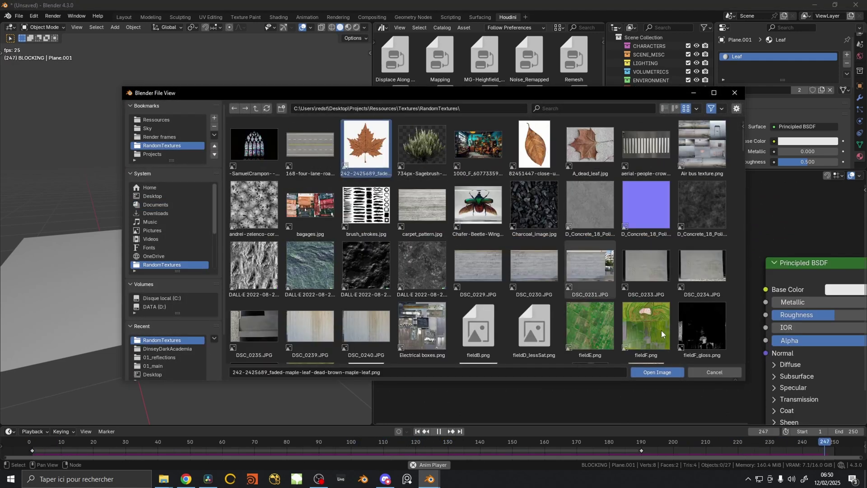
{"action": "left_click", "coordinate": [658, 372]}
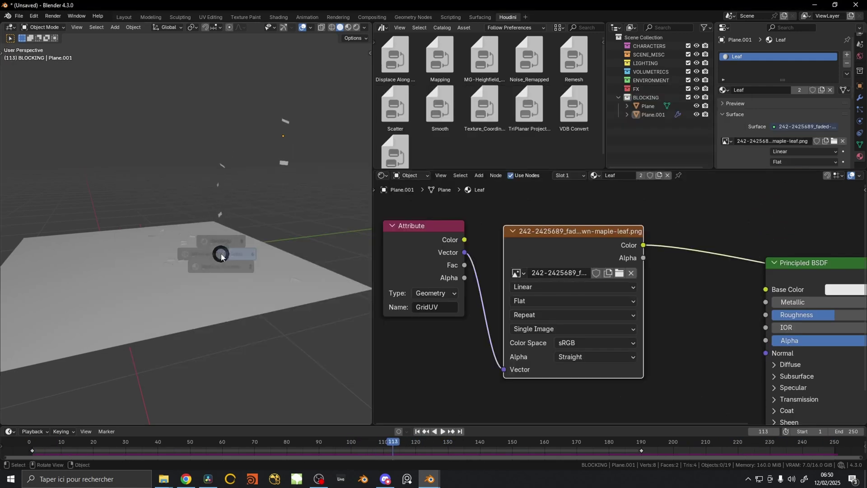
{"action": "left_click", "coordinate": [230, 207]}
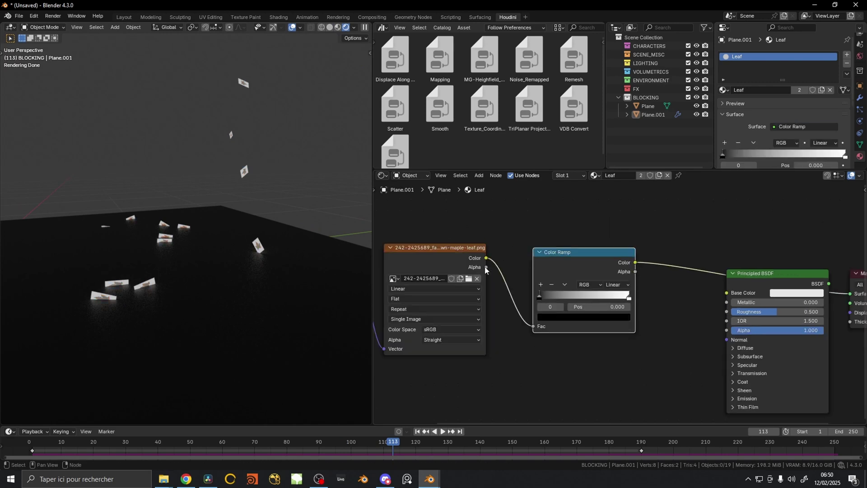
Step: Link the leaf image to Base Color and, through a Color Ramp with its black and white stops inverted, to the Principled BSDF's Alpha
{"action": "left_click_drag", "start_coordinate": [601, 295], "coordinate": [552, 297]}
{"action": "left_click_drag", "start_coordinate": [636, 272], "coordinate": [727, 331]}
{"action": "left_click_drag", "start_coordinate": [583, 252], "coordinate": [583, 292]}
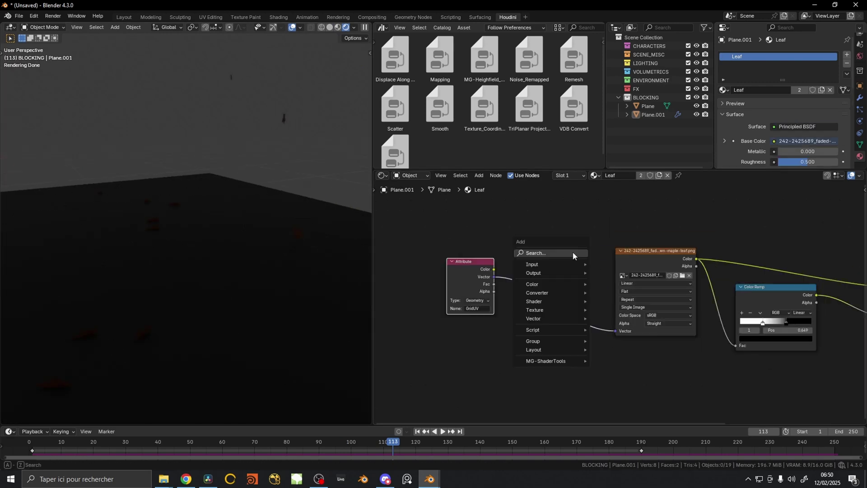
Step: Insert a vector Scale node set to 1.06 between the GridUV Attribute and the Image Texture
{"action": "type", "text": "scale"}
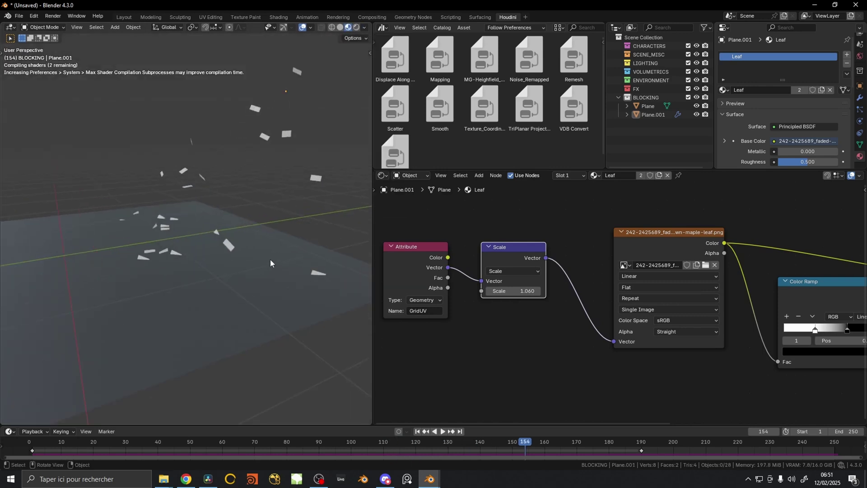
Step: Return to the geometry node tree, set the Grid size to 0.09 m by 0.2 m, and replay from the first frame
{"action": "key", "text": "shift+F3"}
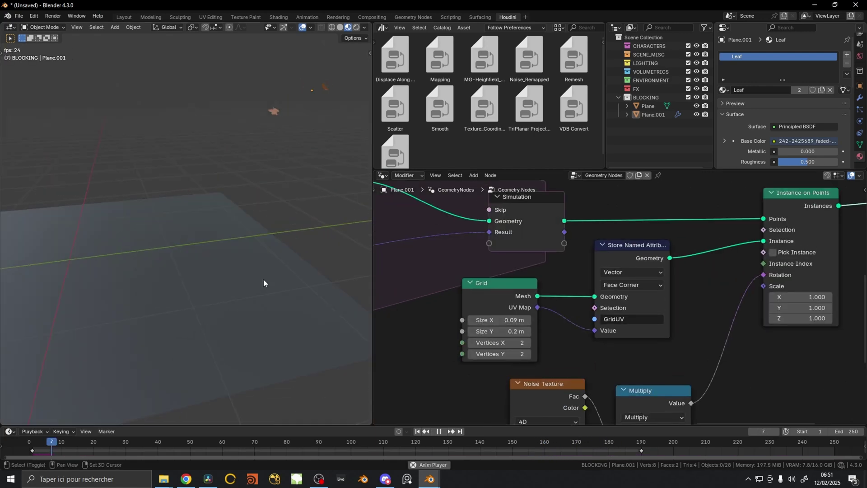
{"action": "key", "text": "shift+Left"}
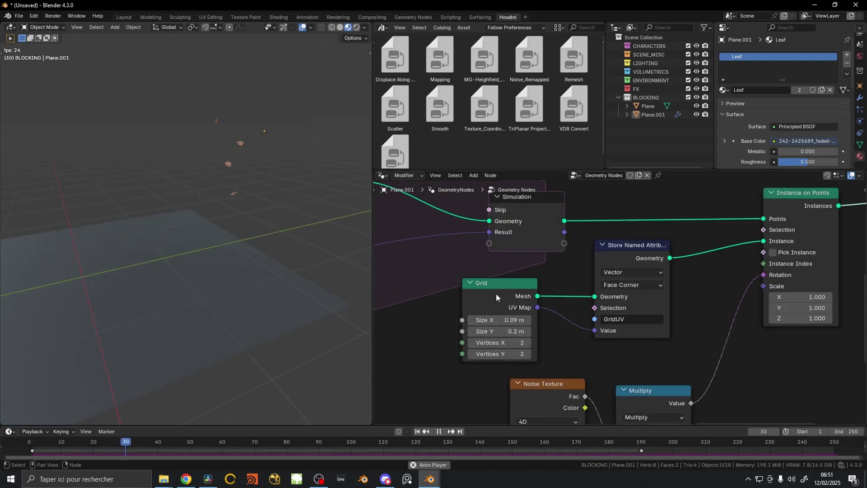